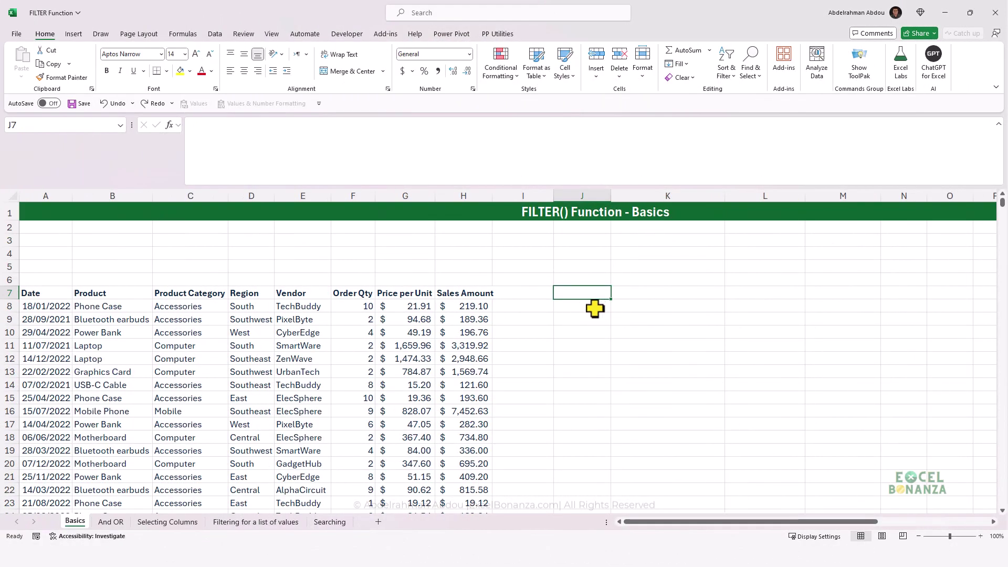
Start a FILTER formula in cell J8 with the data range A8:H2015 as its array.
{"action": "left_click", "coordinate": [595, 308]}
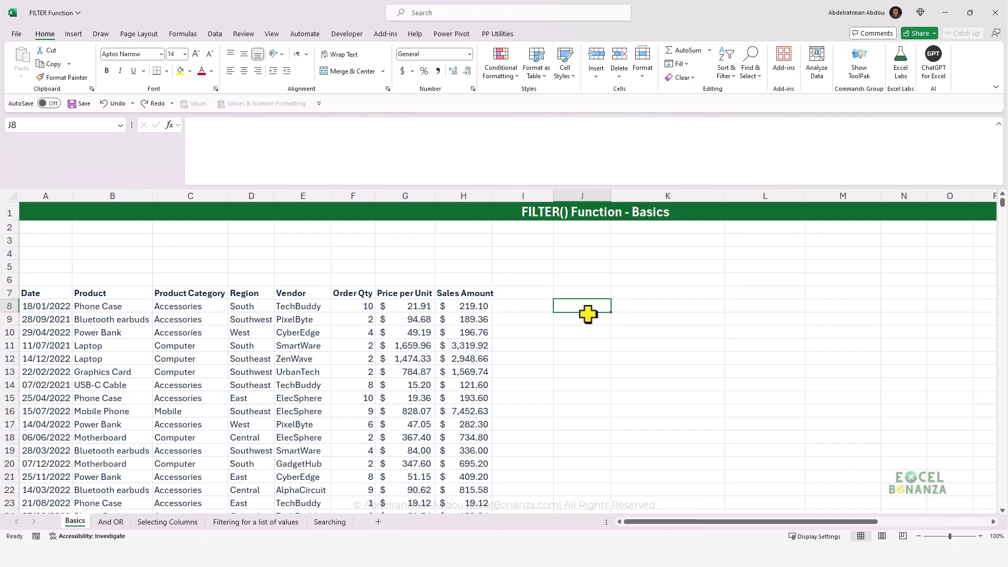
{"action": "type", "text": "=FILTER("}
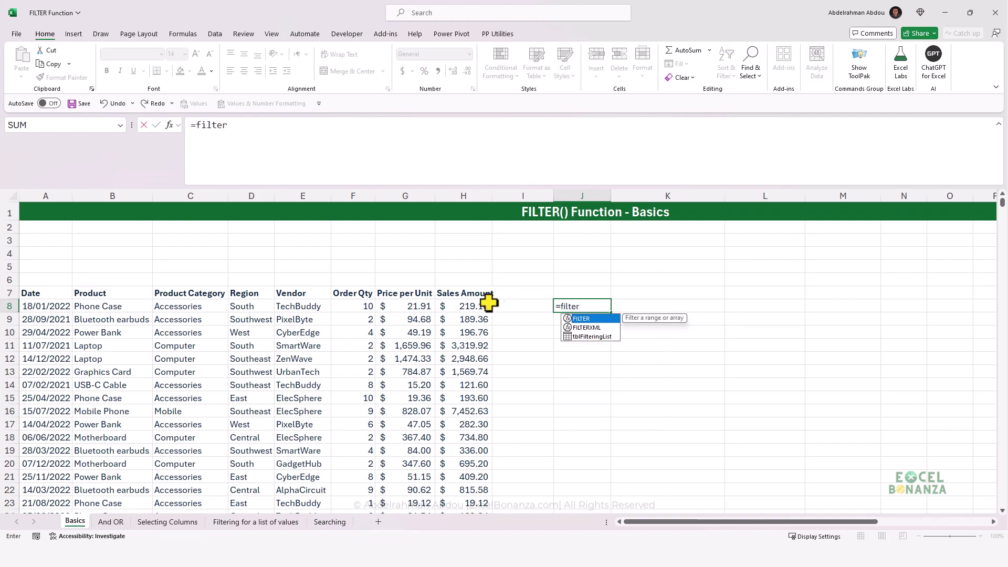
{"action": "left_click_drag", "start_coordinate": [48, 305], "coordinate": [447, 392]}
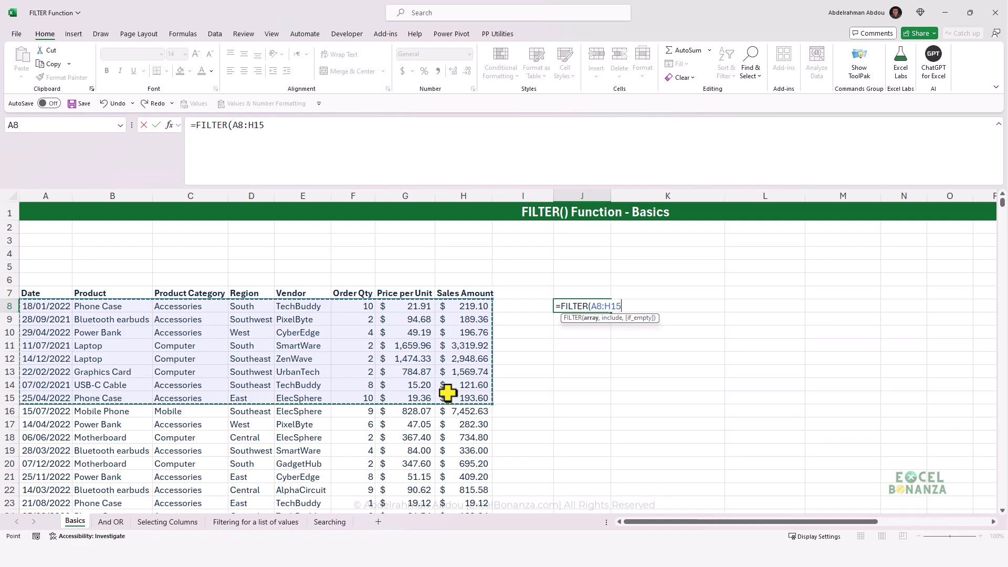
{"action": "key", "text": "ctrl+shift+Down"}
{"action": "left_click", "coordinate": [309, 133]}
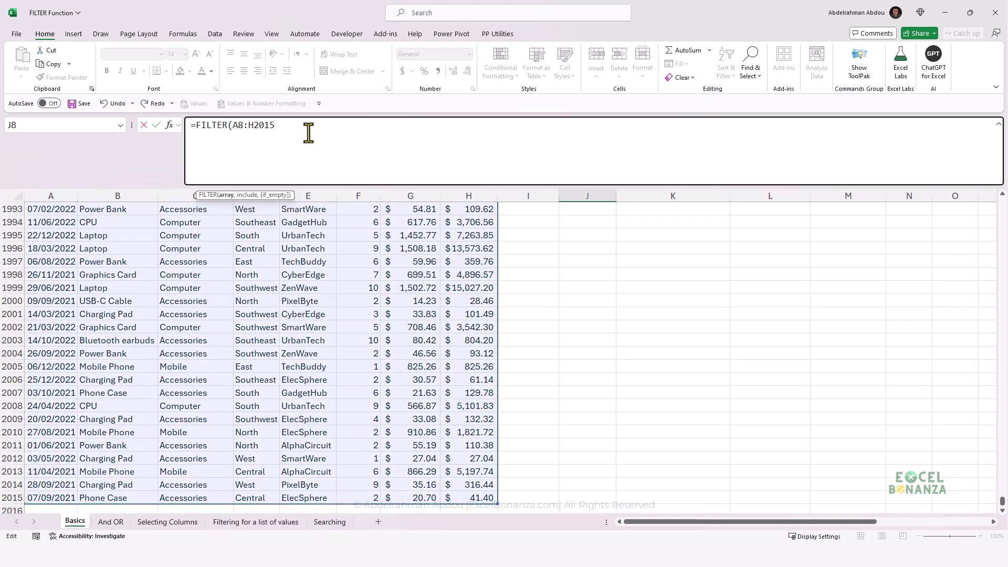
{"action": "type", "text": ","}
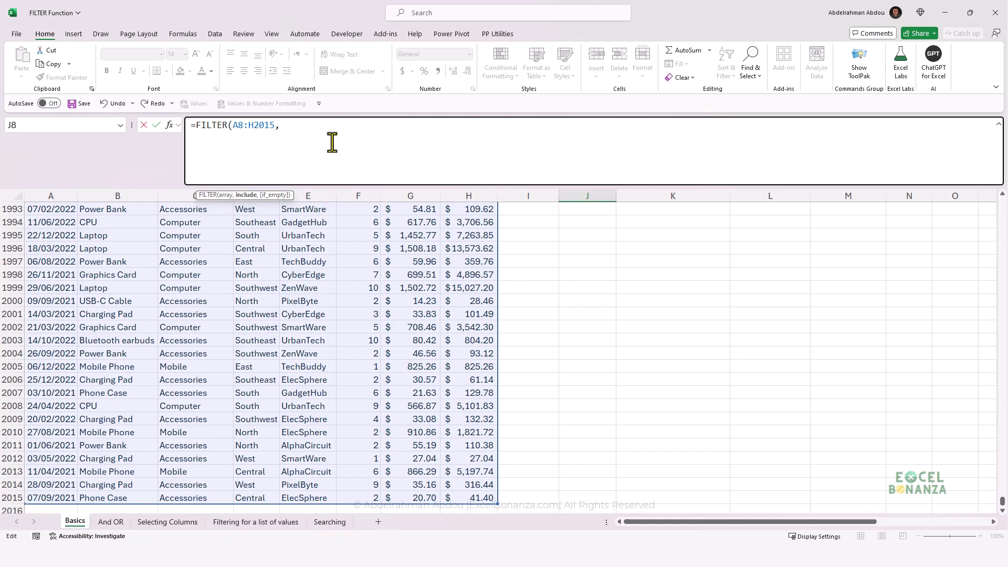
Complete the FILTER formula with the include condition C8:C2015="Accessories" on the Product Category column and enter it.
{"action": "left_click", "coordinate": [191, 244]}
{"action": "key", "text": "ctrl+shift+Up"}
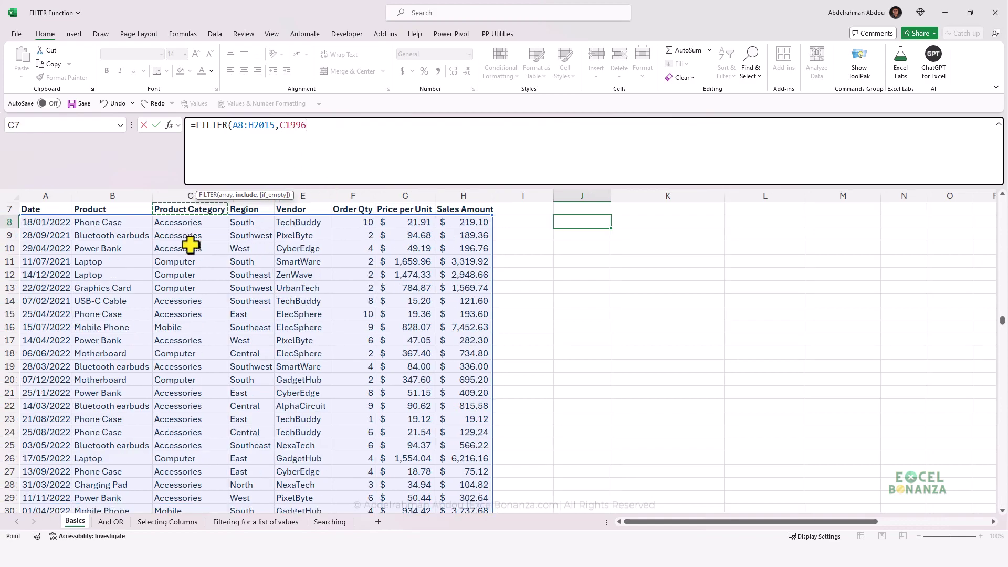
{"action": "key", "text": "Down"}
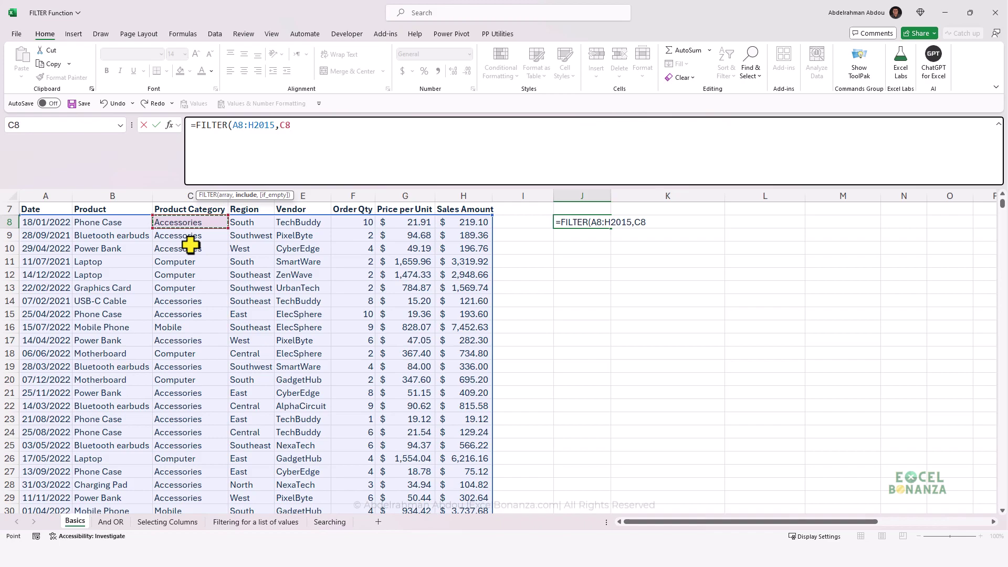
{"action": "key", "text": "ctrl+shift+Down"}
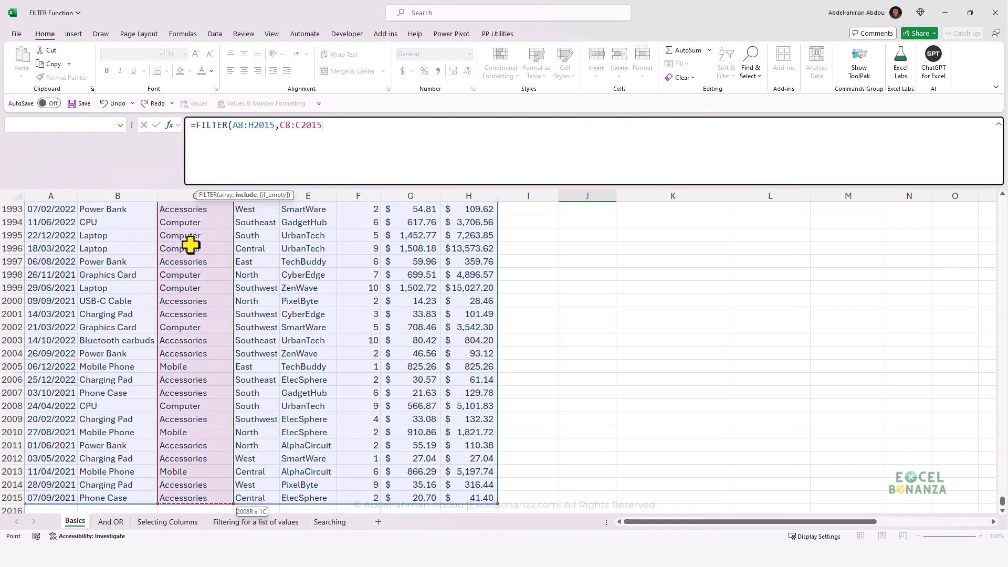
{"action": "type", "text": "=\"Ac"}
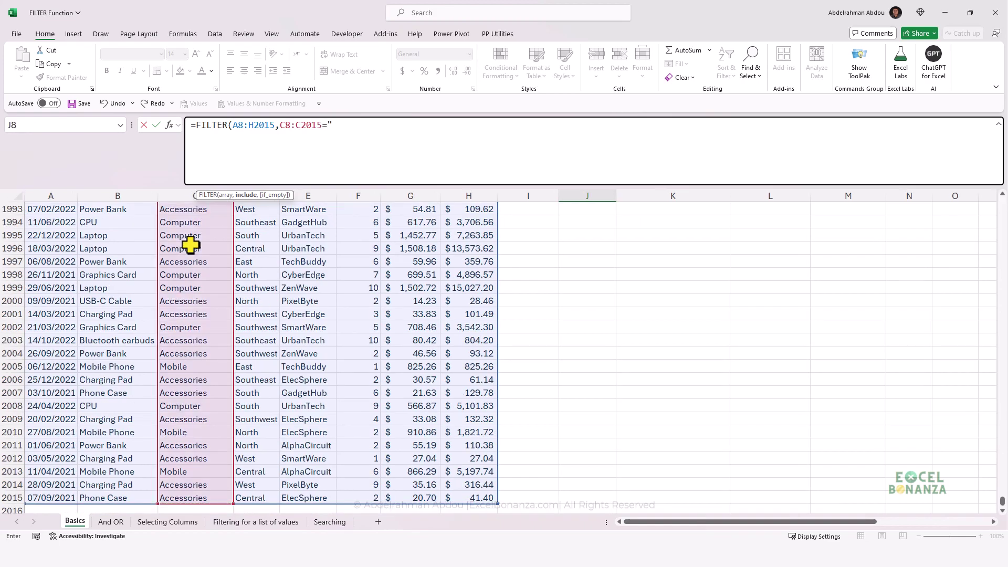
{"action": "key", "text": "Caps_Lock"}
{"action": "type", "text": "cessor"}
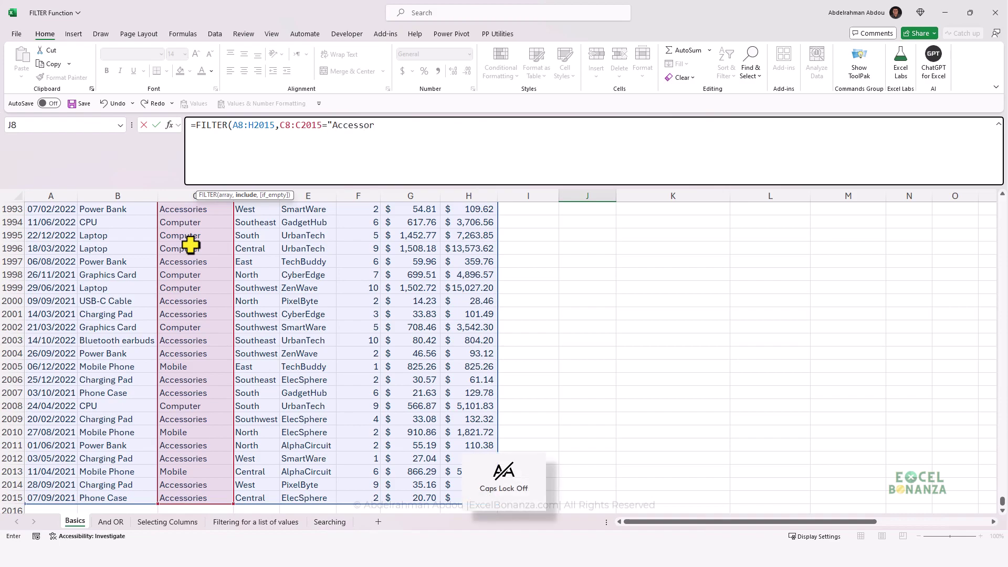
{"action": "type", "text": "ies\""}
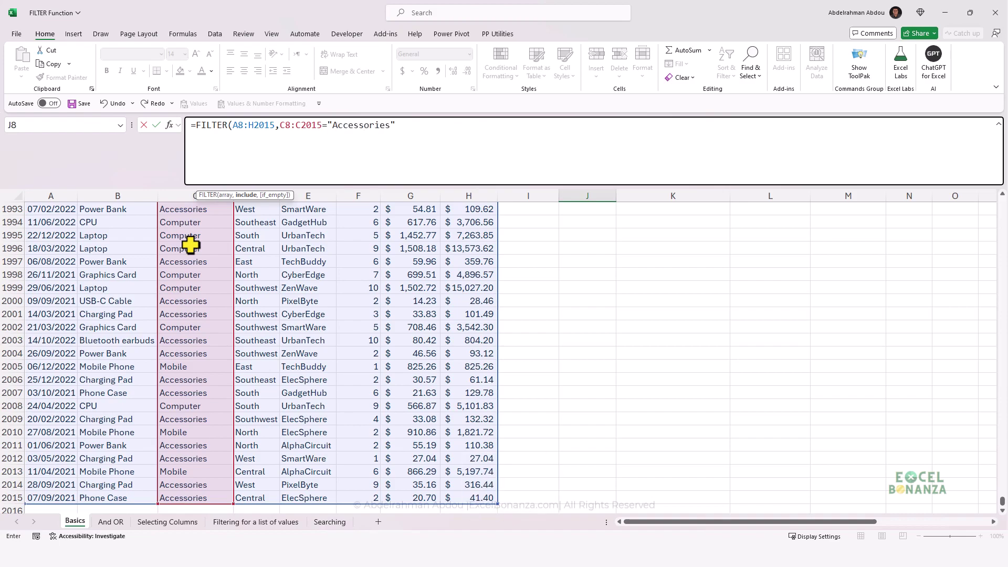
{"action": "type", "text": ")"}
{"action": "key", "text": "ctrl+Return"}
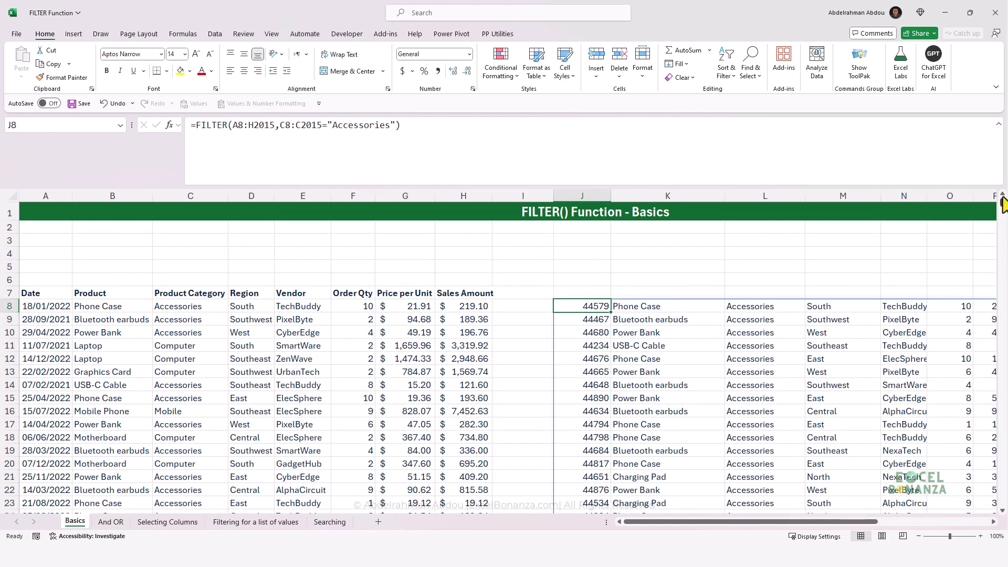
Format the filtered date results in column J, from J8 to the last row, as Short Date.
{"action": "left_click_drag", "start_coordinate": [1001, 201], "coordinate": [968, 200]}
{"action": "key", "text": "ctrl+shift+Down"}
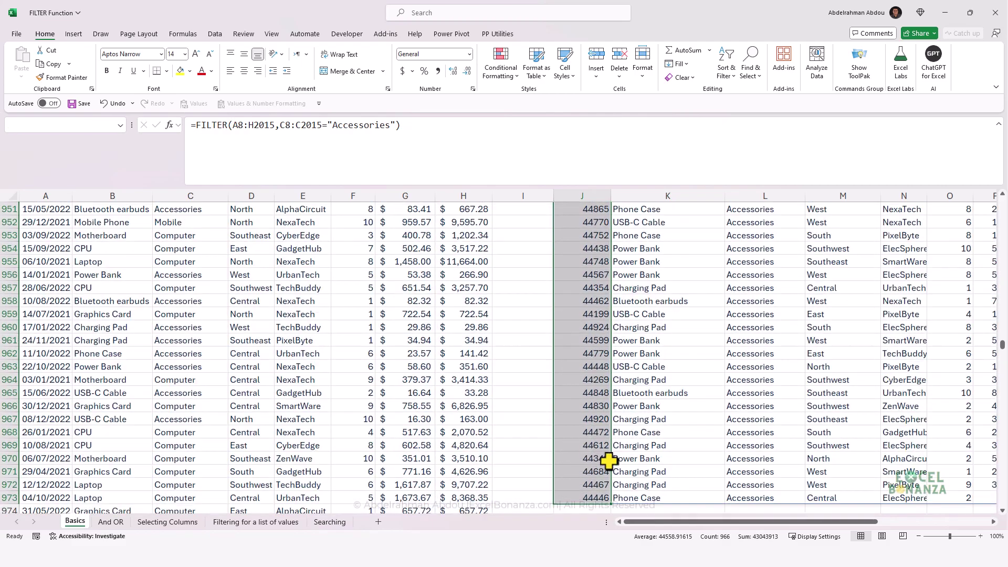
{"action": "left_click", "coordinate": [469, 54]}
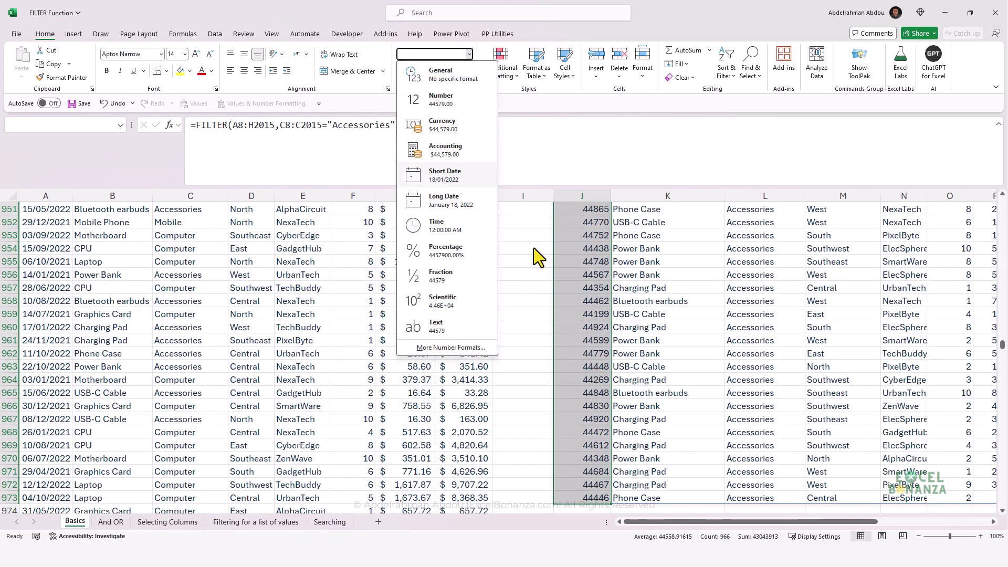
{"action": "left_click", "coordinate": [444, 174]}
{"action": "key", "text": "Up"}
{"action": "key", "text": "Down"}
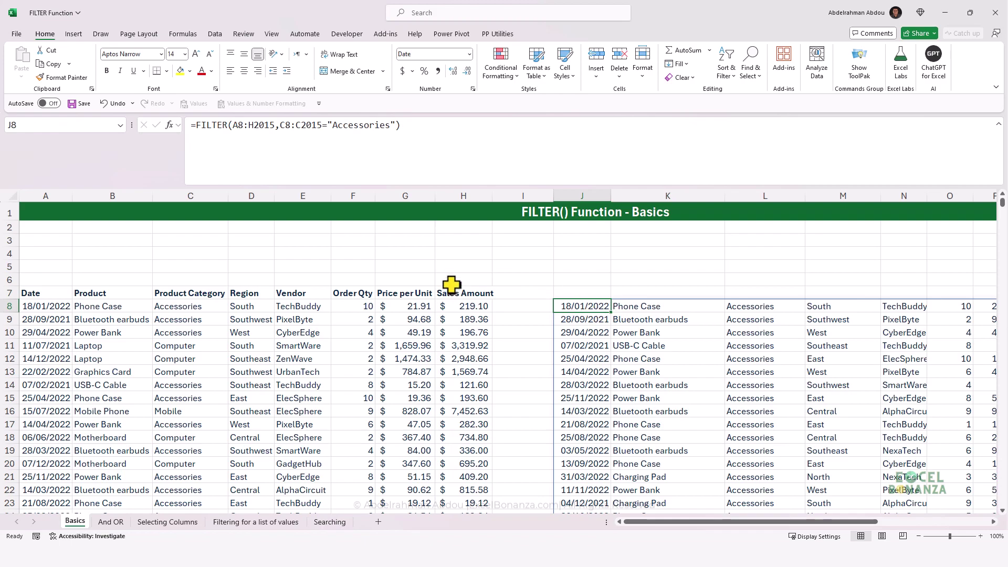
Change the FILTER formula's ranges in J8 to A7:H2015 and C7:C2015 to start at the header row.
{"action": "left_click", "coordinate": [241, 126]}
{"action": "left_click_drag", "start_coordinate": [241, 126], "coordinate": [238, 126]}
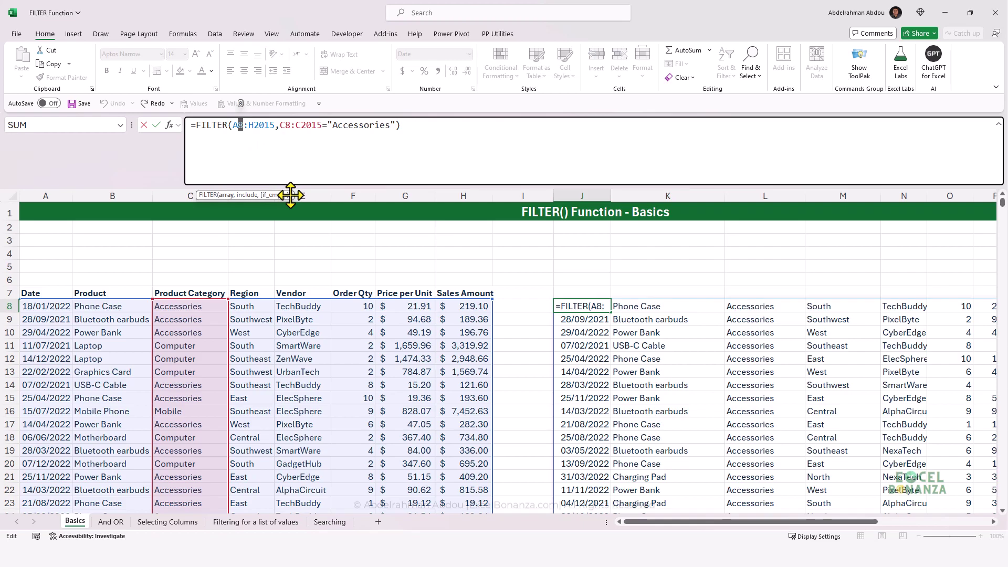
{"action": "type", "text": "7"}
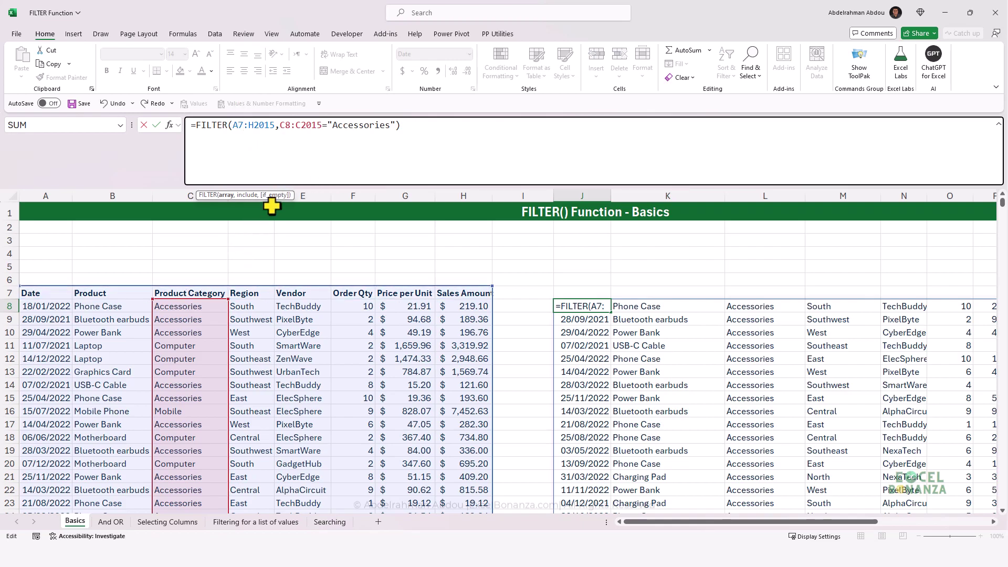
{"action": "left_click", "coordinate": [287, 125]}
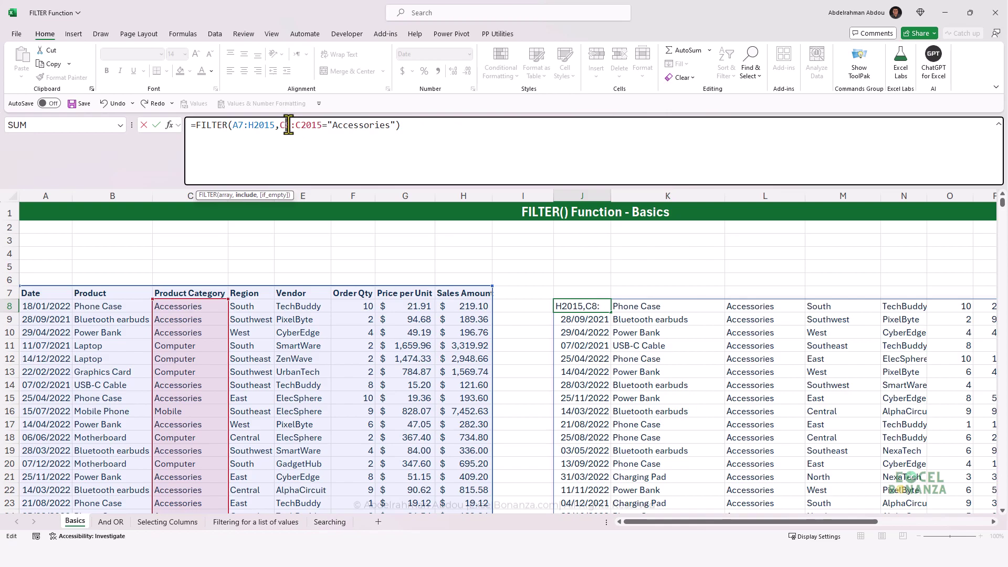
{"action": "type", "text": "7"}
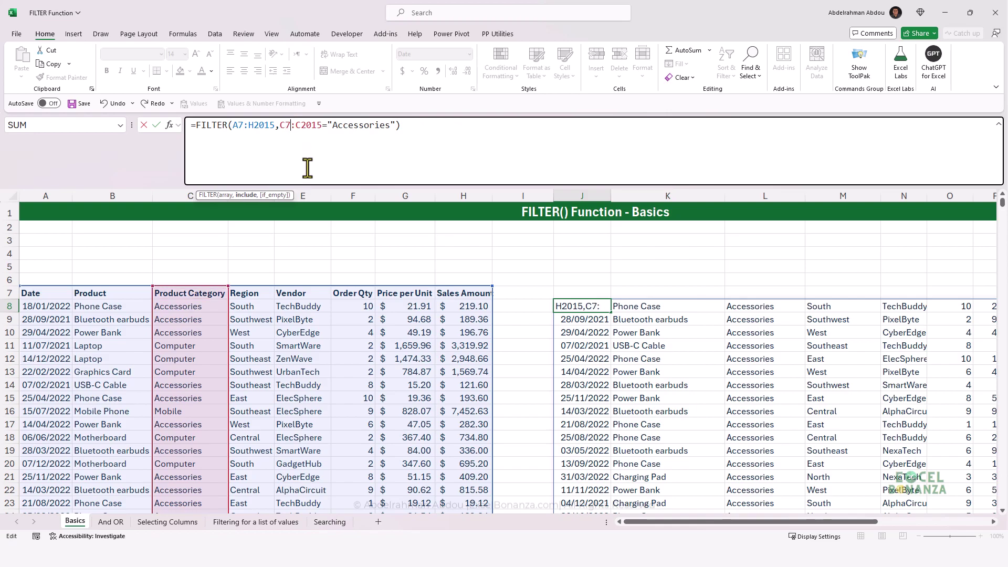
{"action": "key", "text": "Return"}
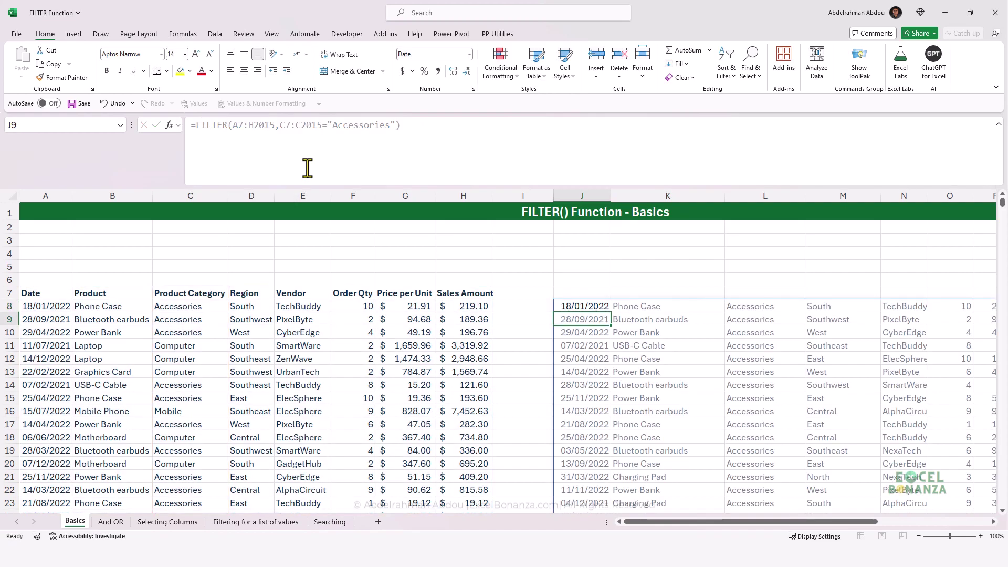
{"action": "left_click", "coordinate": [582, 305]}
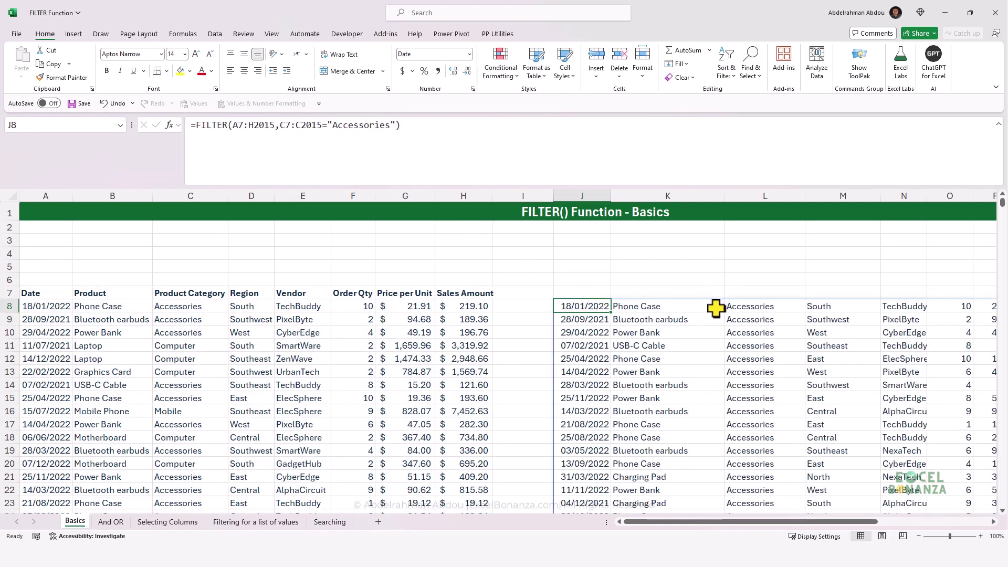
Copy the table headers from A7:H7 to the row above the filtered results, starting at J7.
{"action": "left_click_drag", "start_coordinate": [39, 293], "coordinate": [448, 293]}
{"action": "key", "text": "ctrl+c"}
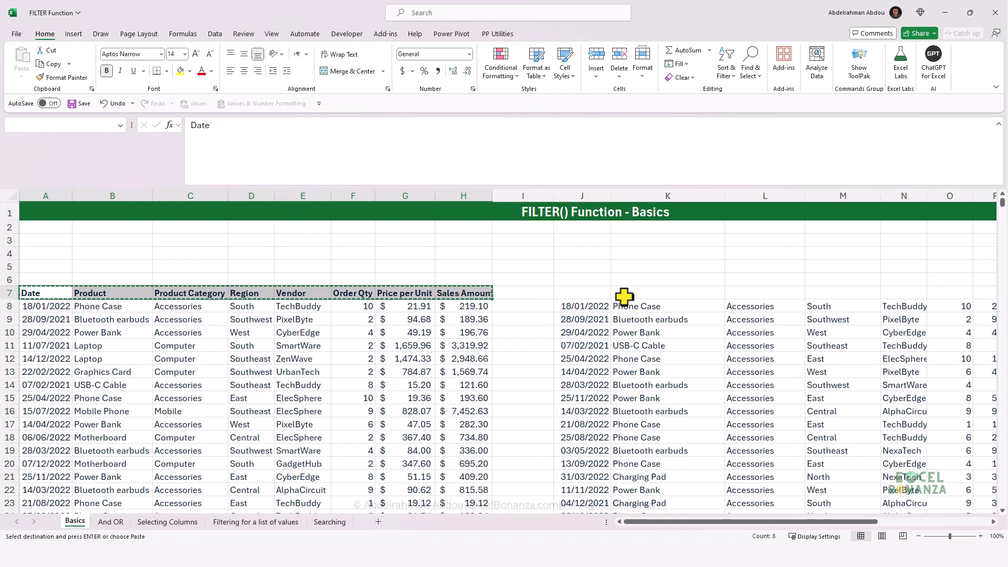
{"action": "left_click", "coordinate": [588, 293]}
{"action": "key", "text": "ctrl+v"}
{"action": "key", "text": "Escape"}
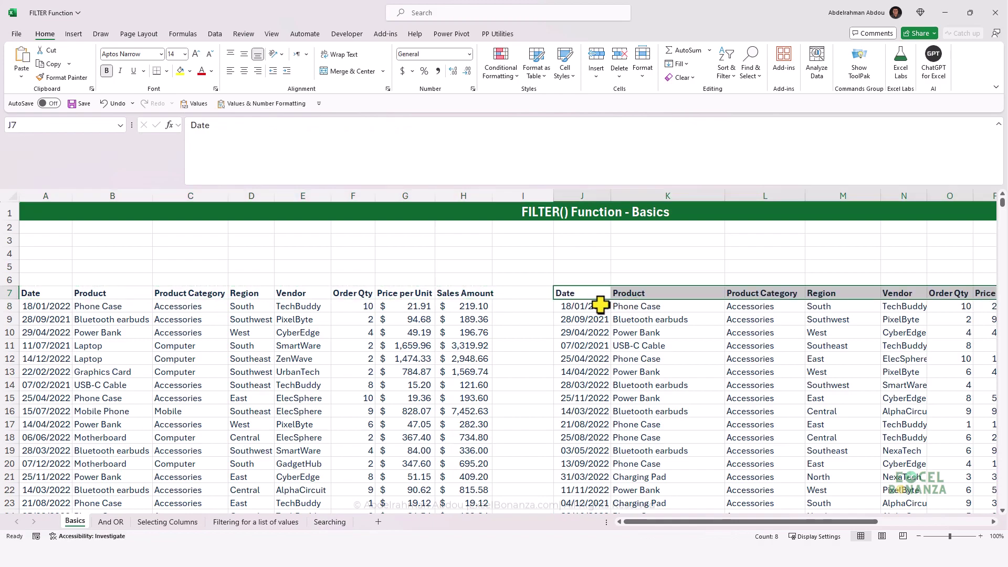
{"action": "left_click", "coordinate": [600, 306]}
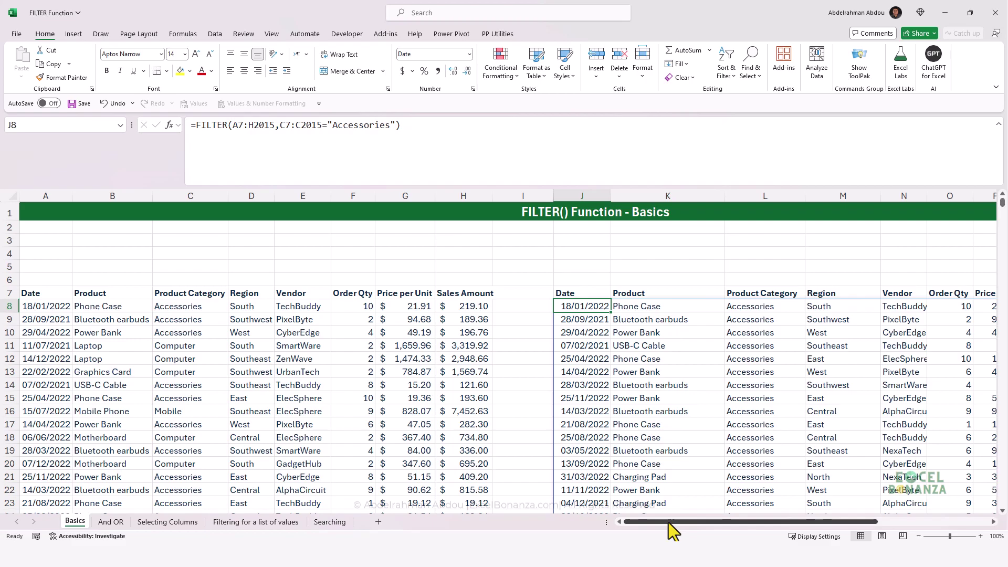
Preview what the include condition C7:C2015="Accessories" evaluates to inside the formula in J8.
{"action": "left_click_drag", "start_coordinate": [666, 521], "coordinate": [557, 293]}
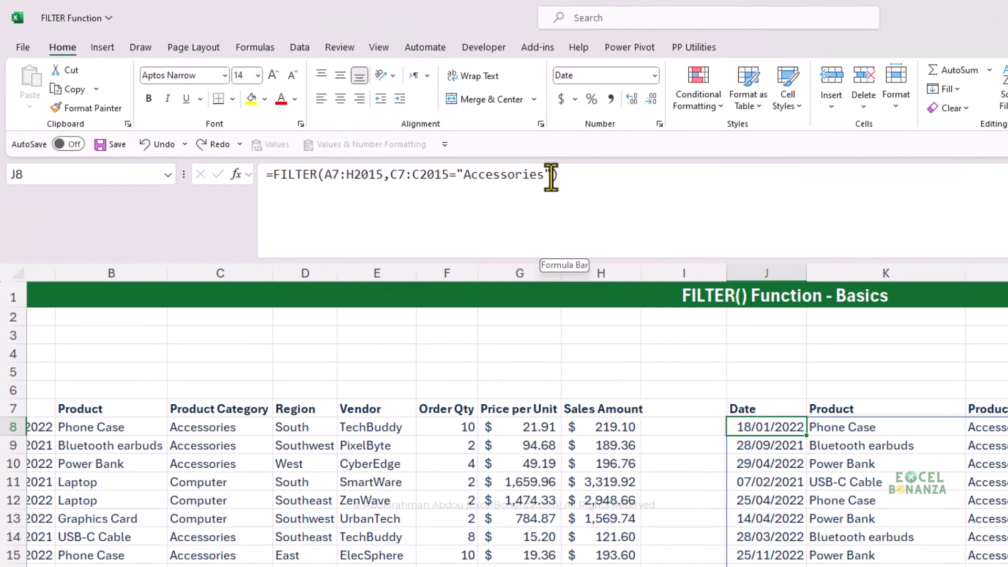
{"action": "left_click_drag", "start_coordinate": [396, 125], "coordinate": [371, 125]}
{"action": "left_click_drag", "start_coordinate": [517, 176], "coordinate": [391, 179]}
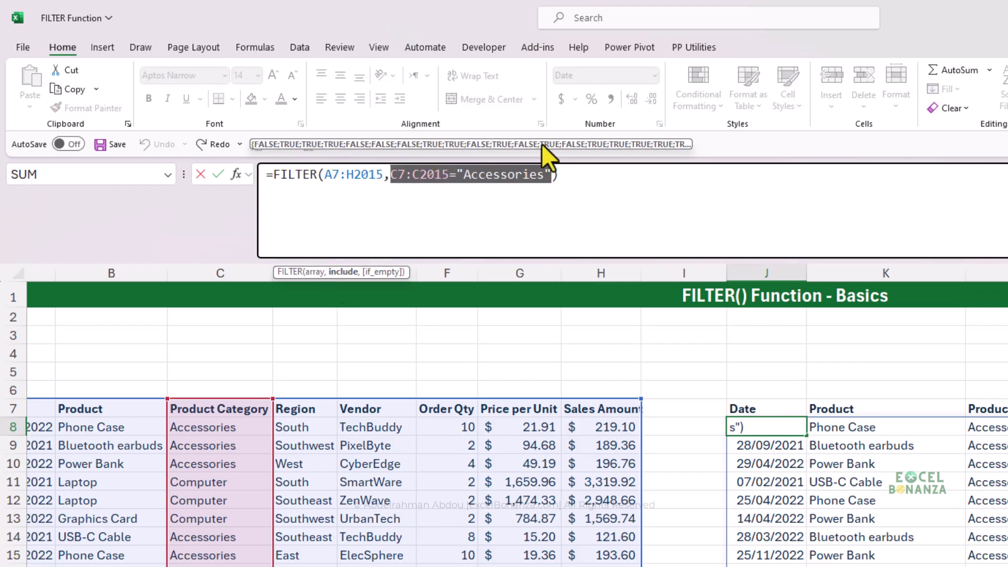
{"action": "key", "text": "Left"}
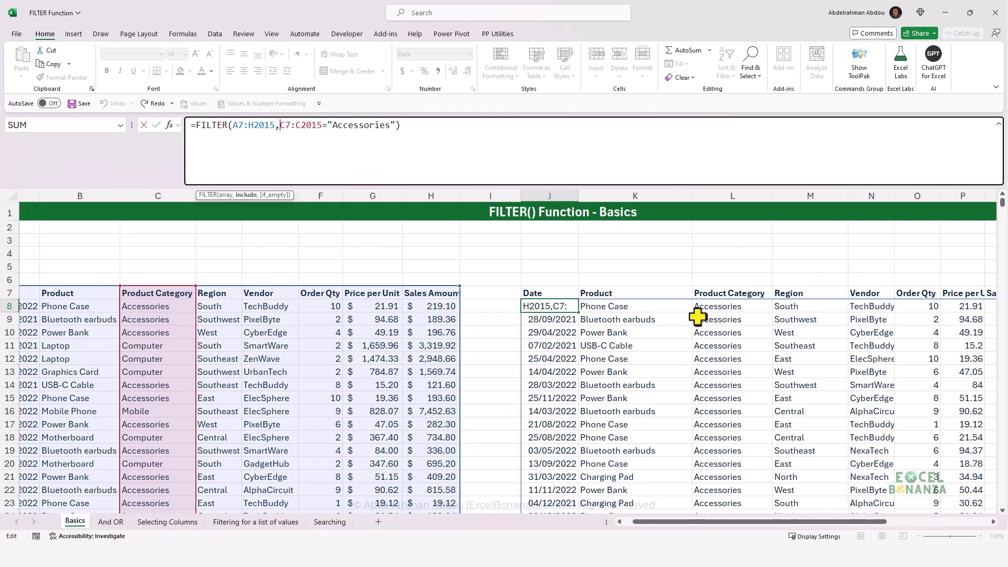
{"action": "key", "text": "ctrl+Return"}
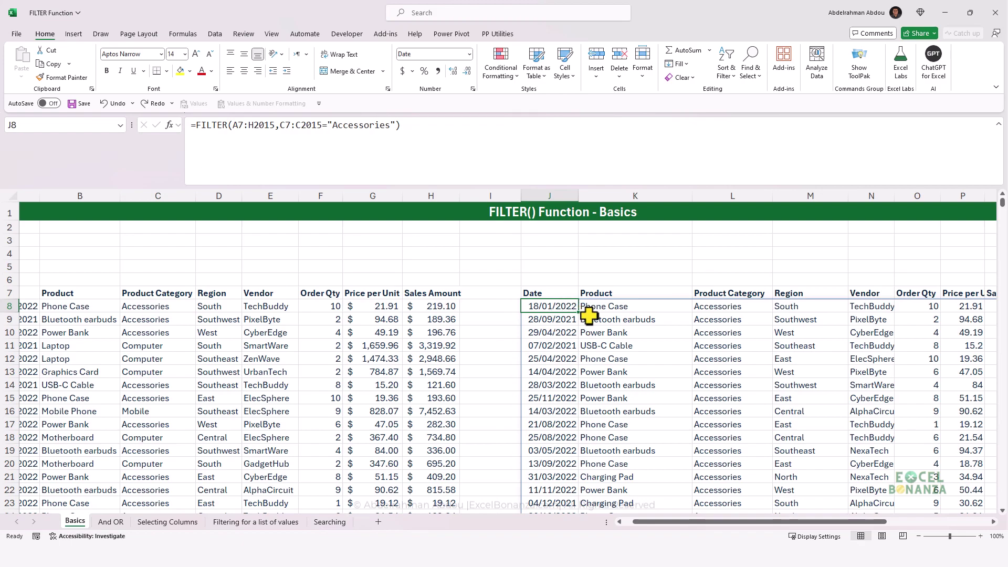
Copy the full FILTER formula text from J8 and clear the cell.
{"action": "triple_click", "coordinate": [269, 128]}
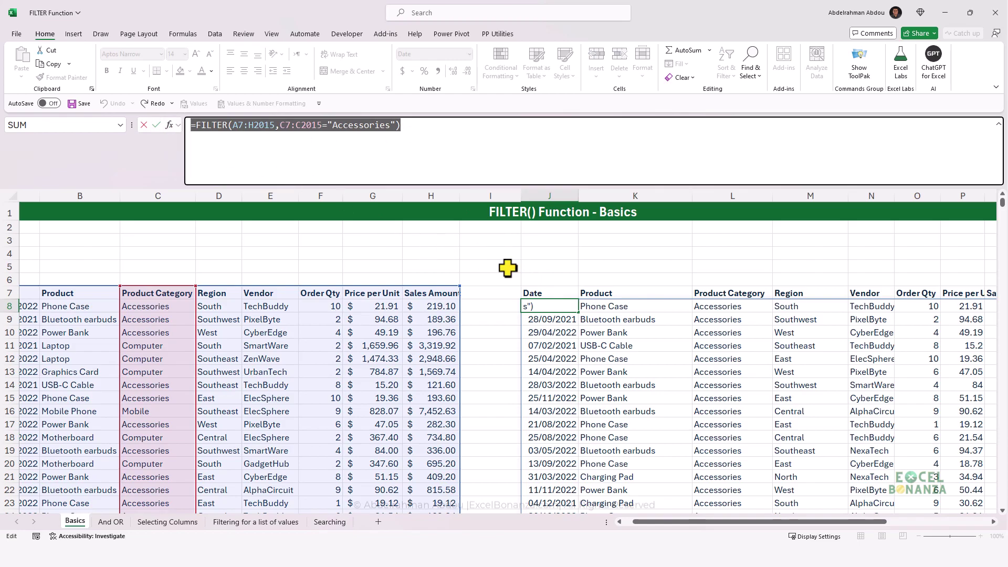
{"action": "key", "text": "Escape"}
{"action": "key", "text": "Delete"}
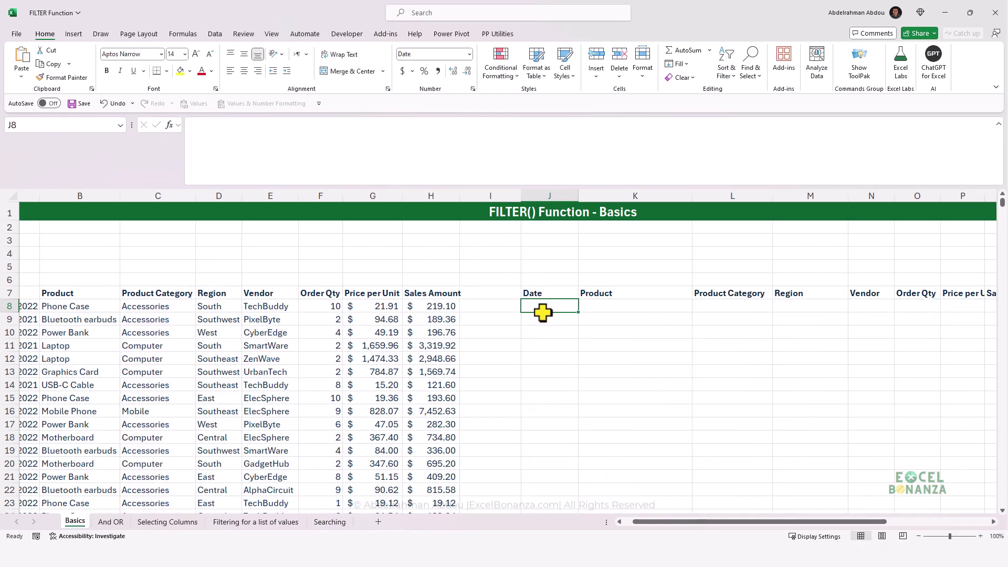
Enter 1234 in cell K16, inside the area where the filtered results spill.
{"action": "left_click", "coordinate": [663, 415]}
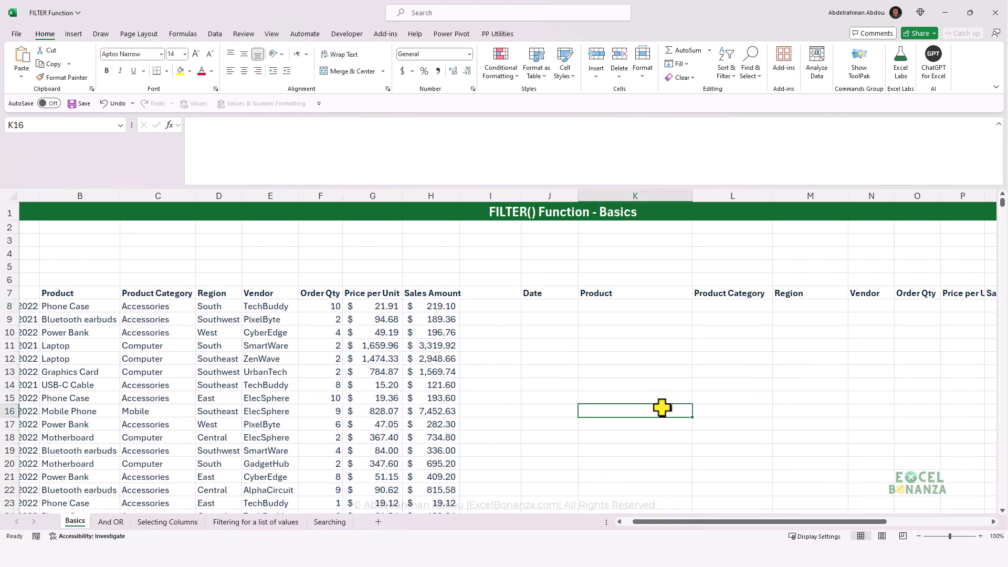
{"action": "type", "text": "1234"}
{"action": "key", "text": "Return"}
Paste the copied formula =FILTER(A7:H2015,C7:C2015="Accessories") back into J8 and enter it.
{"action": "left_click", "coordinate": [527, 307]}
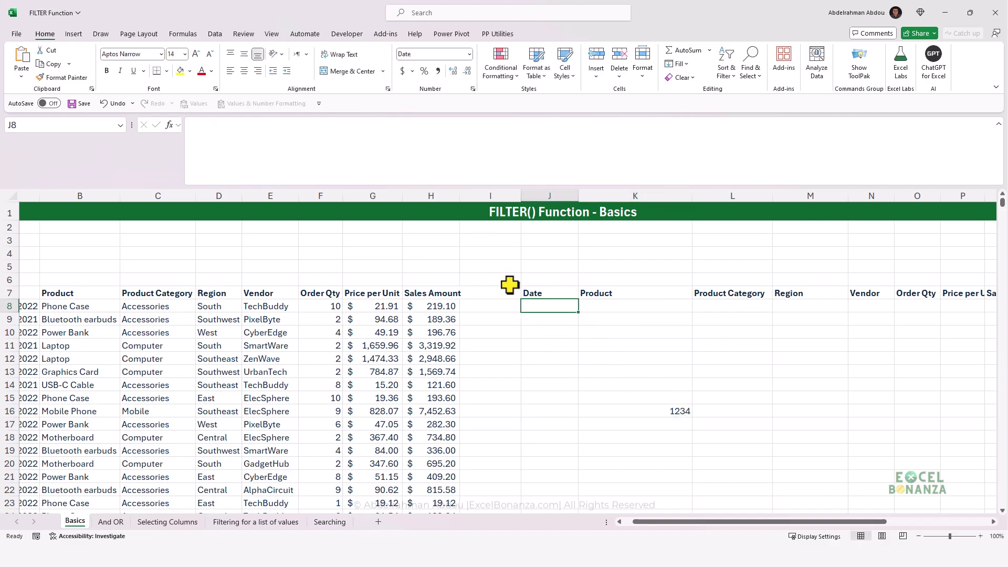
{"action": "left_click", "coordinate": [312, 136]}
{"action": "key", "text": "ctrl+v"}
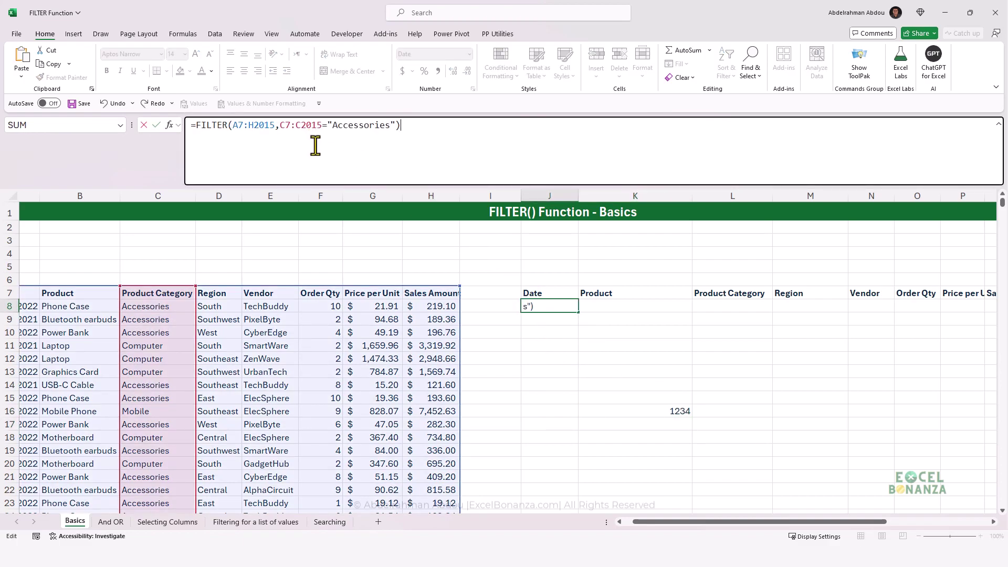
{"action": "key", "text": "ctrl+Return"}
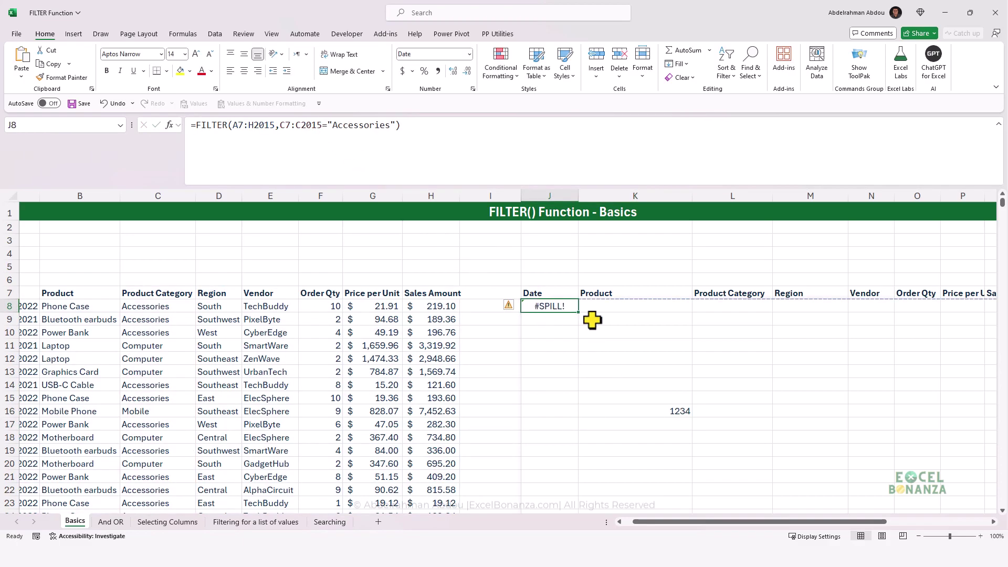
Delete the value 1234 from K16 that blocks the spill range of the FILTER formula in J8.
{"action": "left_click", "coordinate": [689, 410]}
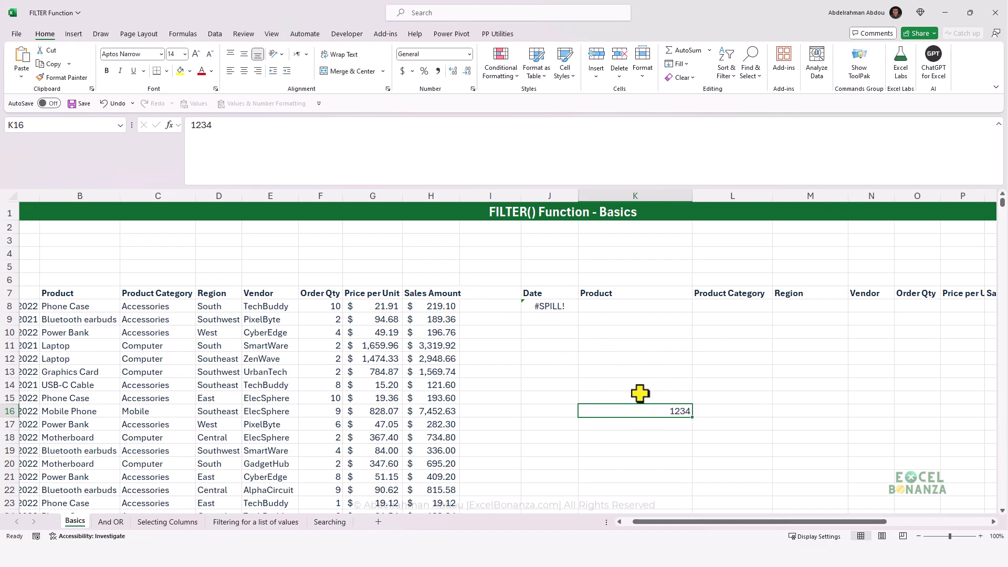
{"action": "left_click", "coordinate": [544, 308]}
{"action": "left_click", "coordinate": [671, 412]}
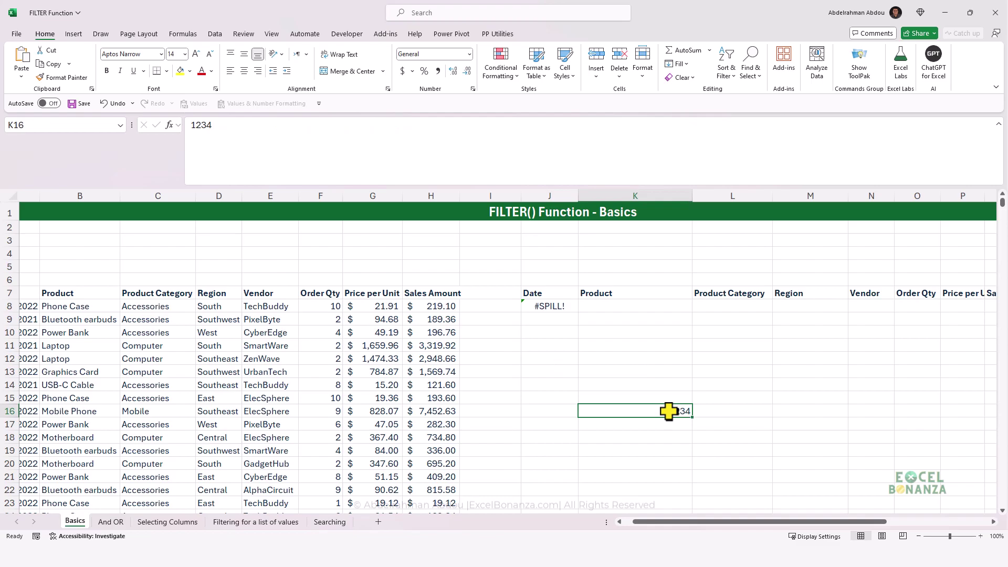
{"action": "key", "text": "Delete"}
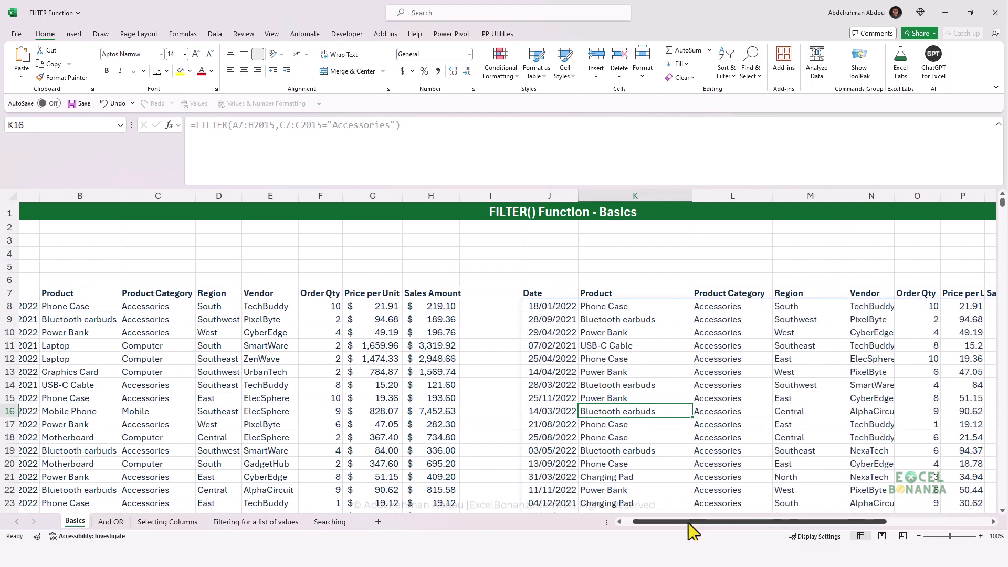
{"action": "scroll", "coordinate": [709, 449], "scroll_direction": "down", "scroll_amount": 6}
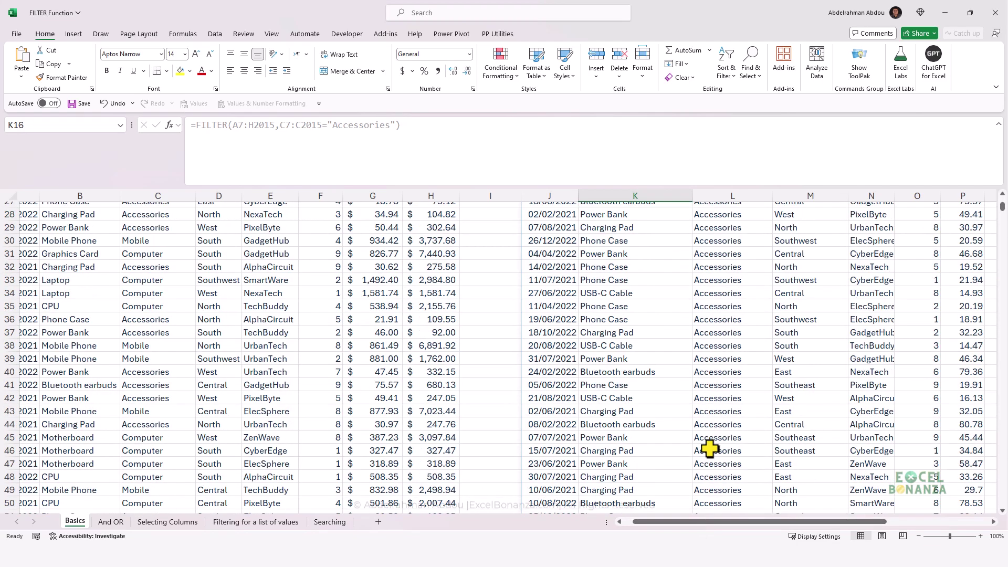
{"action": "scroll", "coordinate": [709, 449], "scroll_direction": "up", "scroll_amount": 5}
{"action": "type", "text": "1234"}
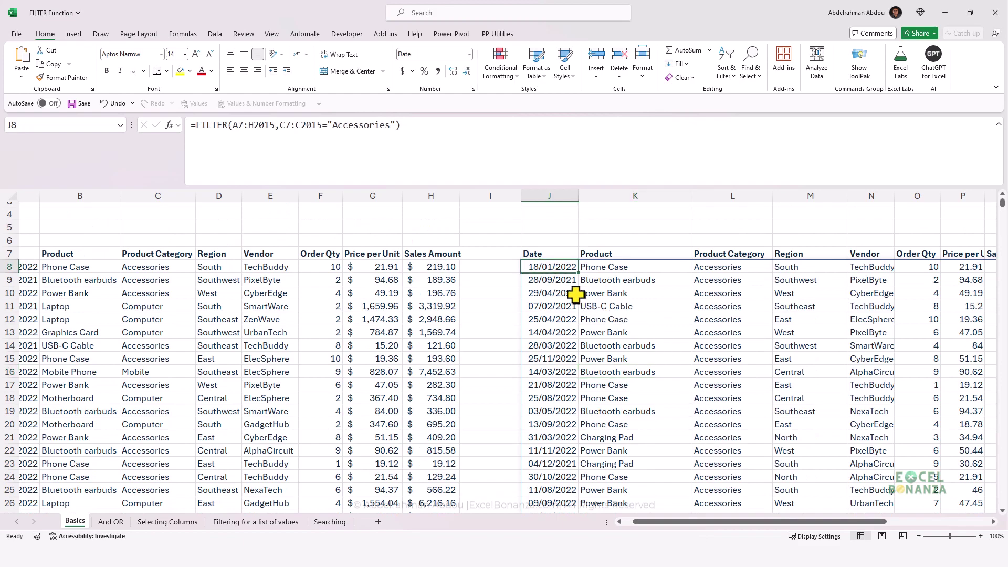
{"action": "key", "text": "ctrl+Return"}
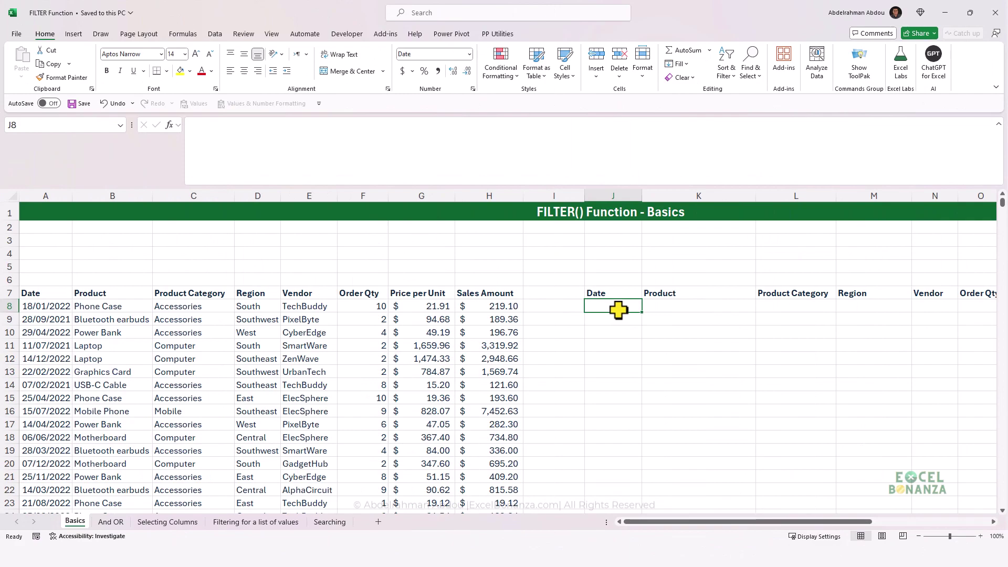
Convert the sales data range A7:H2015 into a table with headers.
{"action": "left_click", "coordinate": [229, 331]}
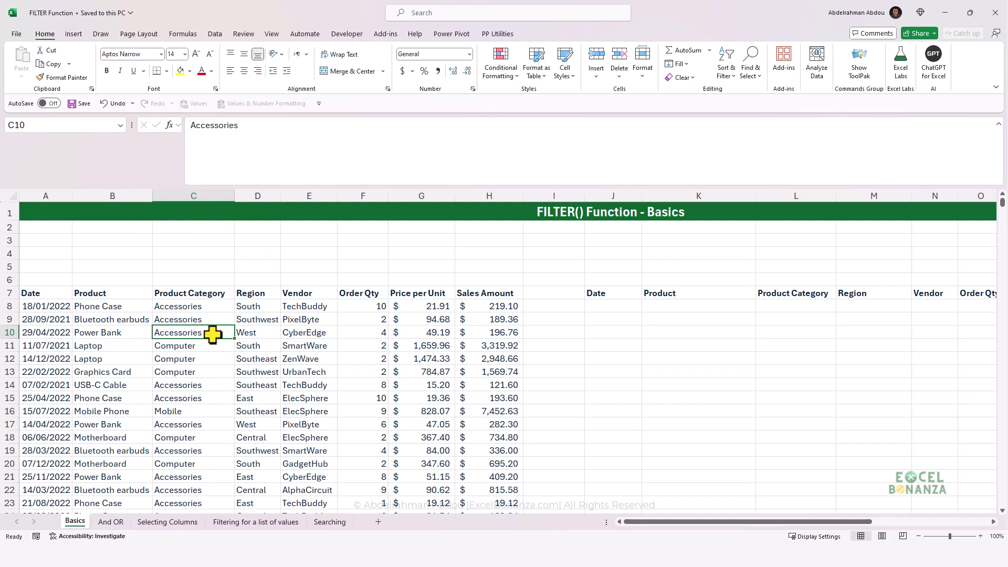
{"action": "key", "text": "ctrl+t"}
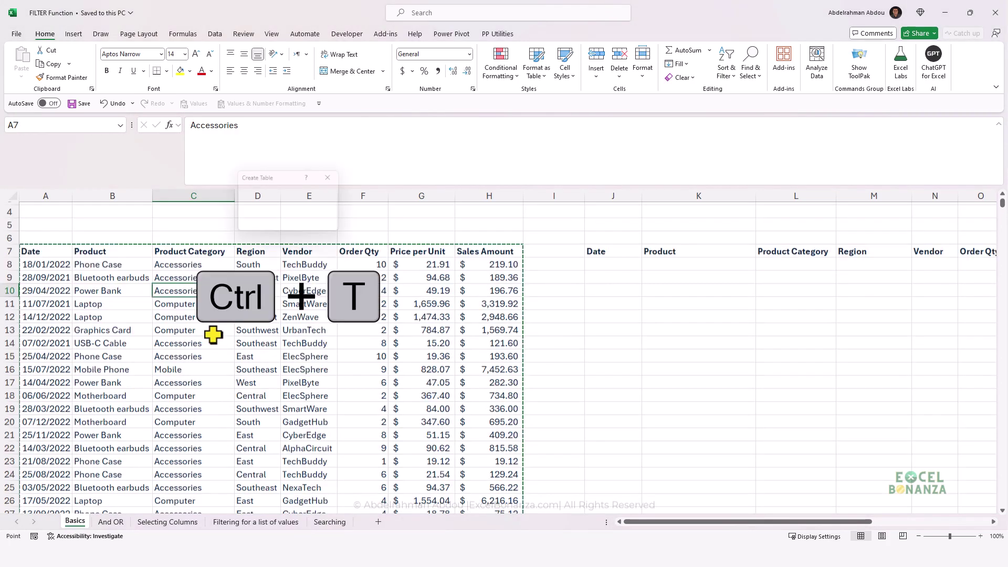
{"action": "left_click", "coordinate": [281, 226]}
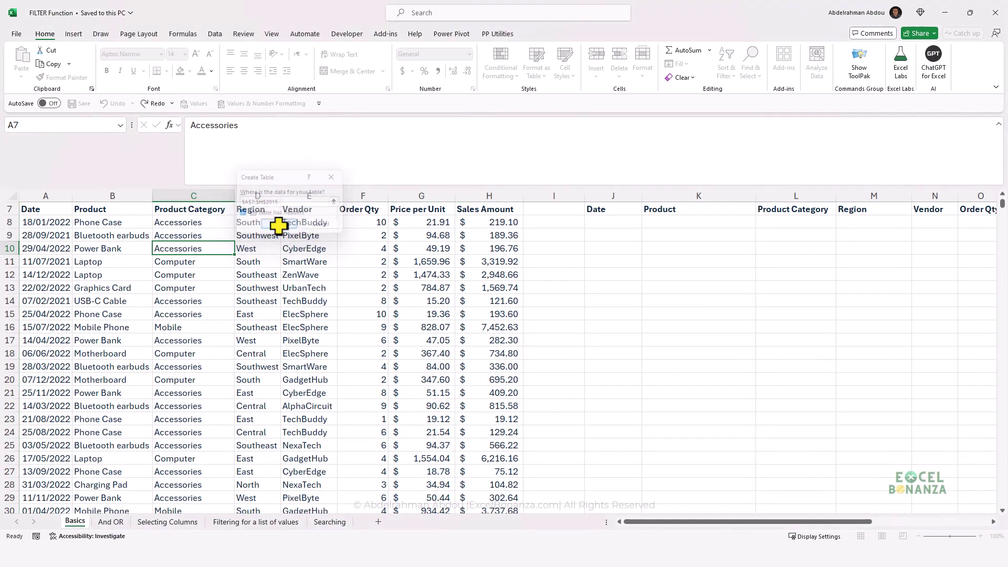
{"action": "left_click", "coordinate": [364, 235]}
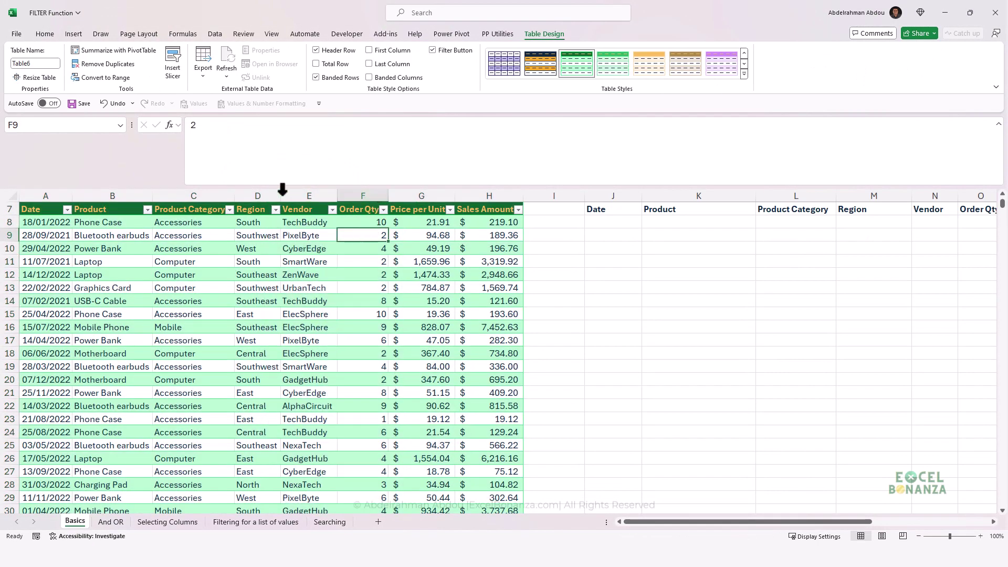
Rename the new sales table as tblSales.
{"action": "left_click", "coordinate": [40, 61]}
{"action": "type", "text": "tbl"}
{"action": "key", "text": "Caps_Lock"}
{"action": "type", "text": "Sal"}
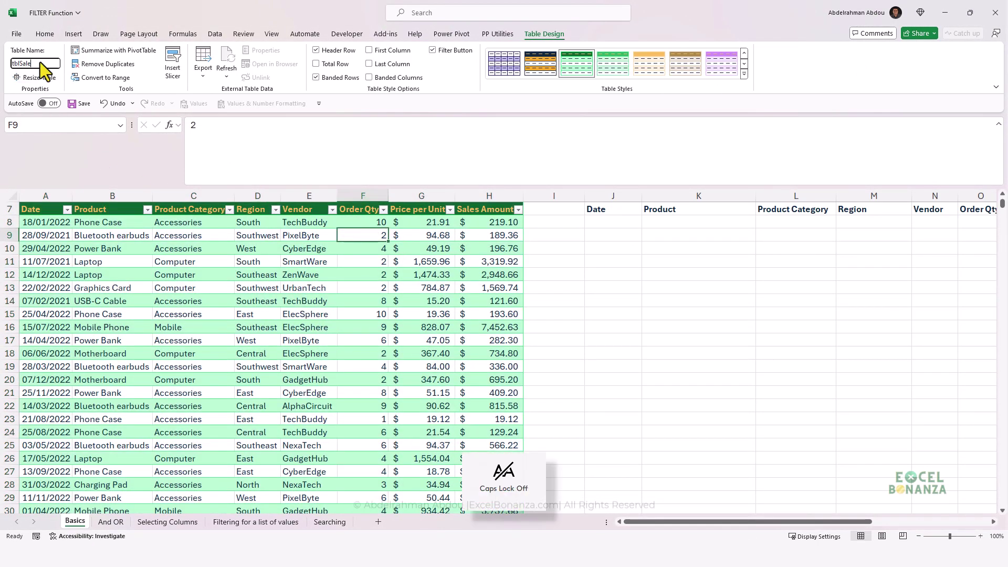
{"action": "type", "text": "e"}
{"action": "key", "text": "Return"}
Start a FILTER formula in J8 with the whole tblSales table as the array argument.
{"action": "scroll", "coordinate": [540, 261], "scroll_direction": "up", "scroll_amount": 2}
{"action": "left_click", "coordinate": [611, 300]}
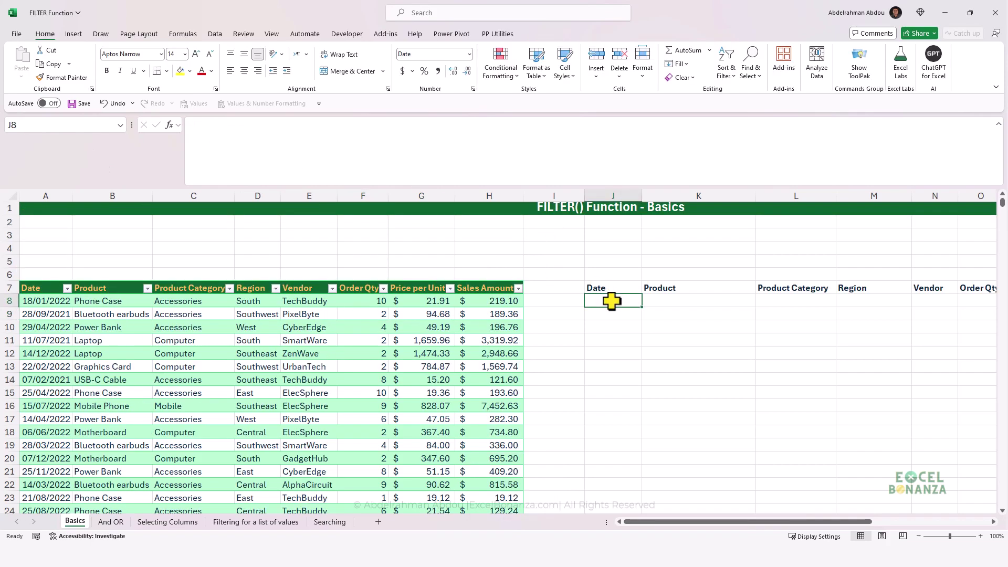
{"action": "type", "text": "=FILTER("}
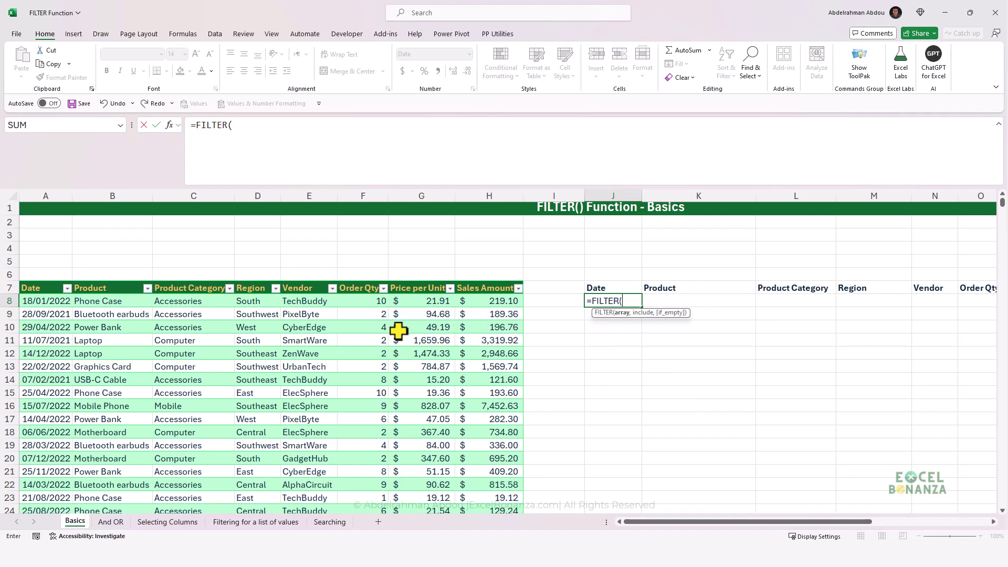
{"action": "left_click", "coordinate": [15, 277]}
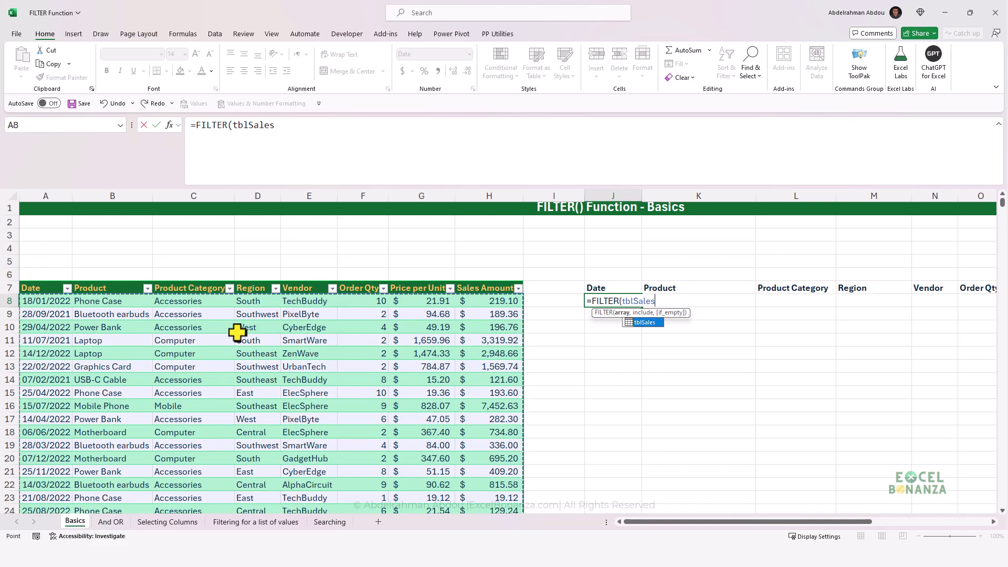
{"action": "left_click", "coordinate": [280, 126]}
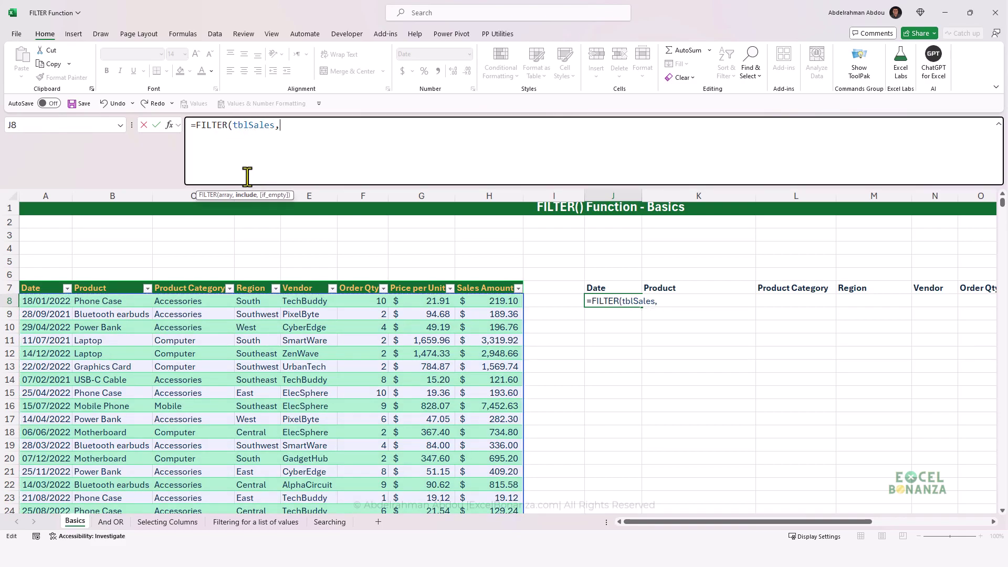
Add the include condition tblSales[Vendor]="techbuddy" to the FILTER formula in J8, close it and enter it.
{"action": "left_click", "coordinate": [308, 277]}
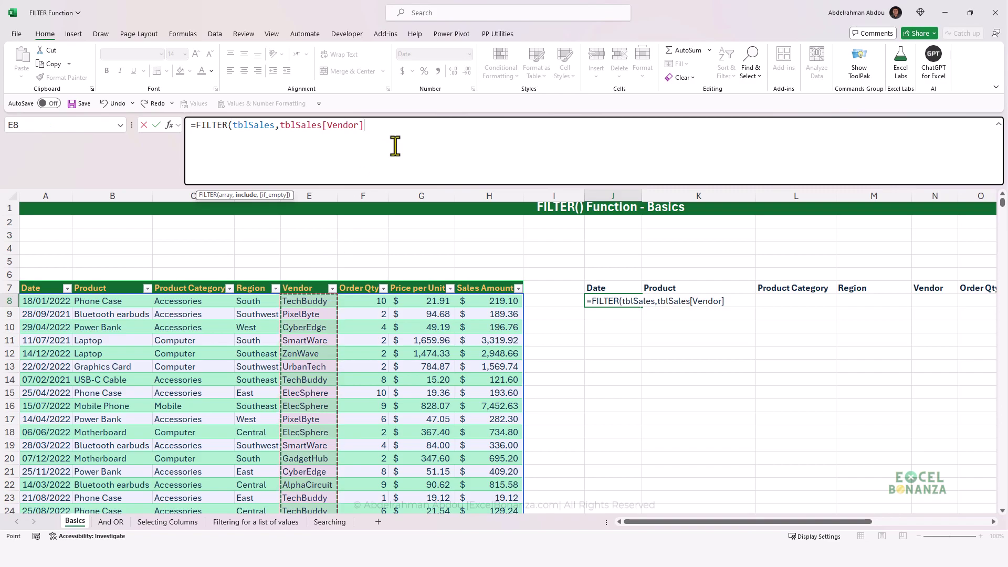
{"action": "type", "text": "=\"techbuddy"}
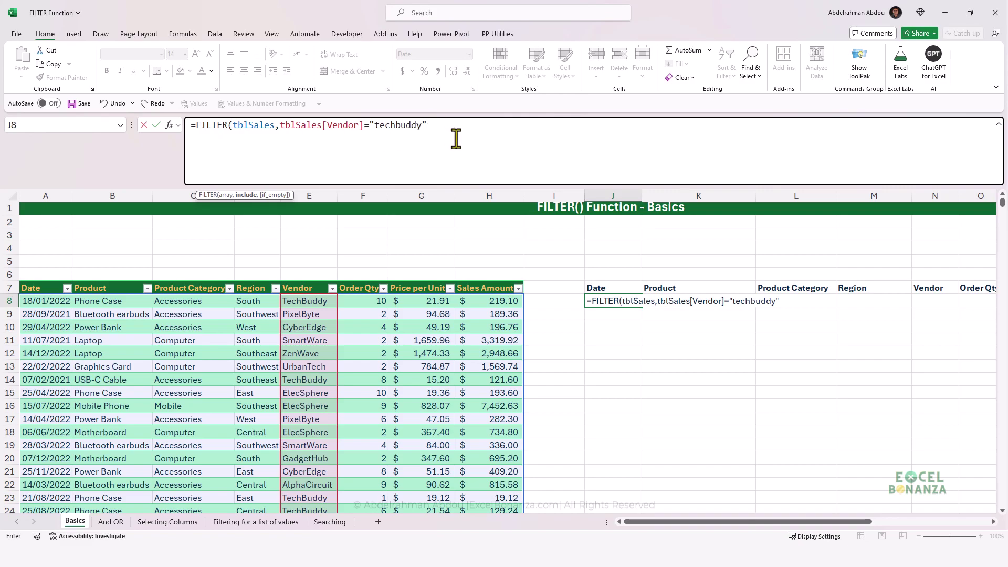
{"action": "type", "text": "\")"}
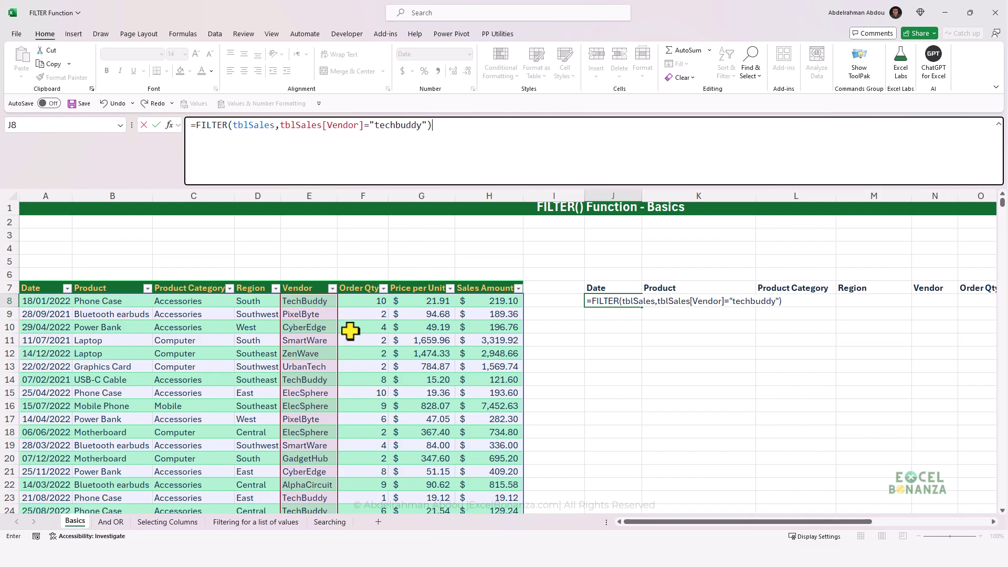
{"action": "key", "text": "Return"}
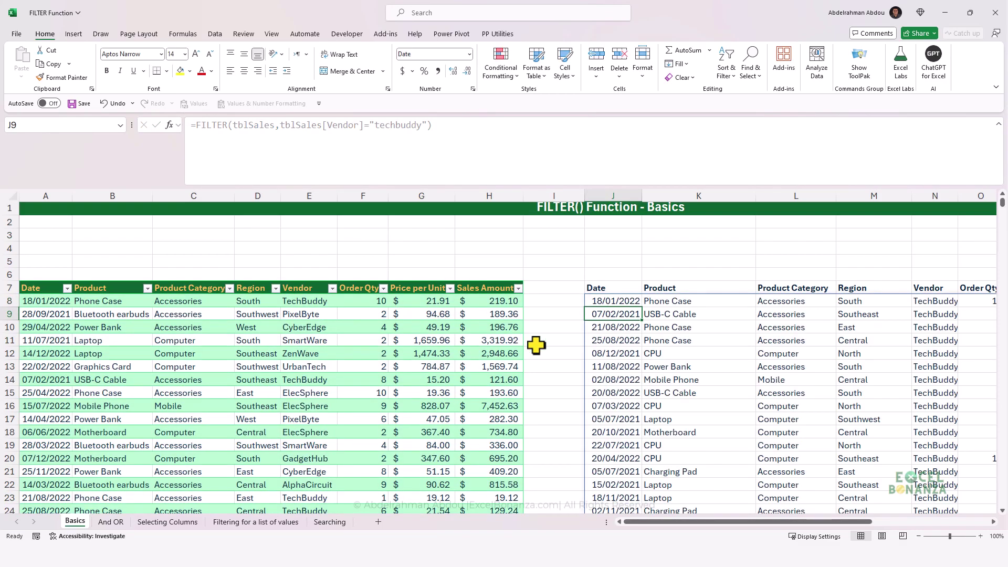
{"action": "left_click_drag", "start_coordinate": [685, 523], "coordinate": [770, 522]}
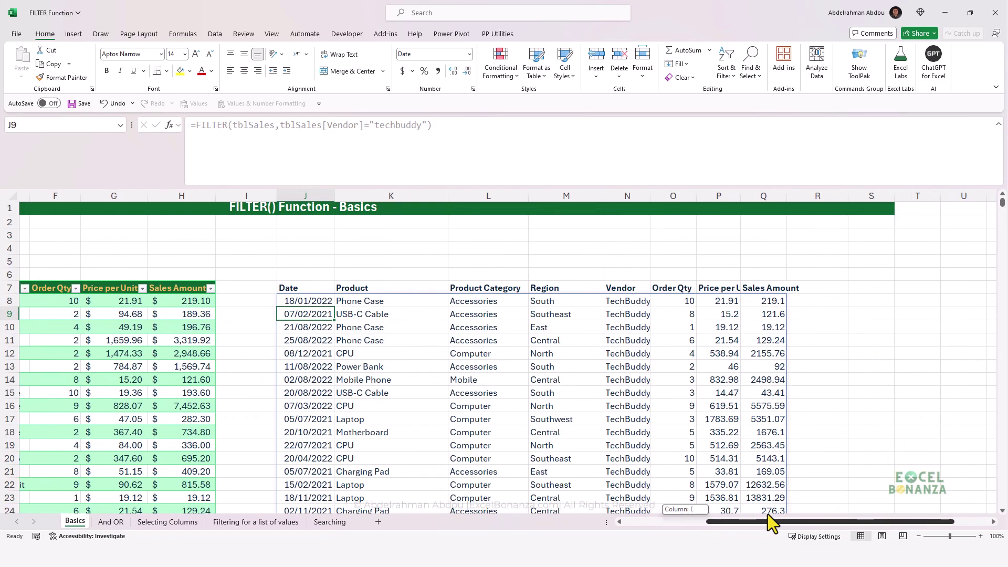
{"action": "scroll", "coordinate": [454, 391], "scroll_direction": "up", "scroll_amount": 1}
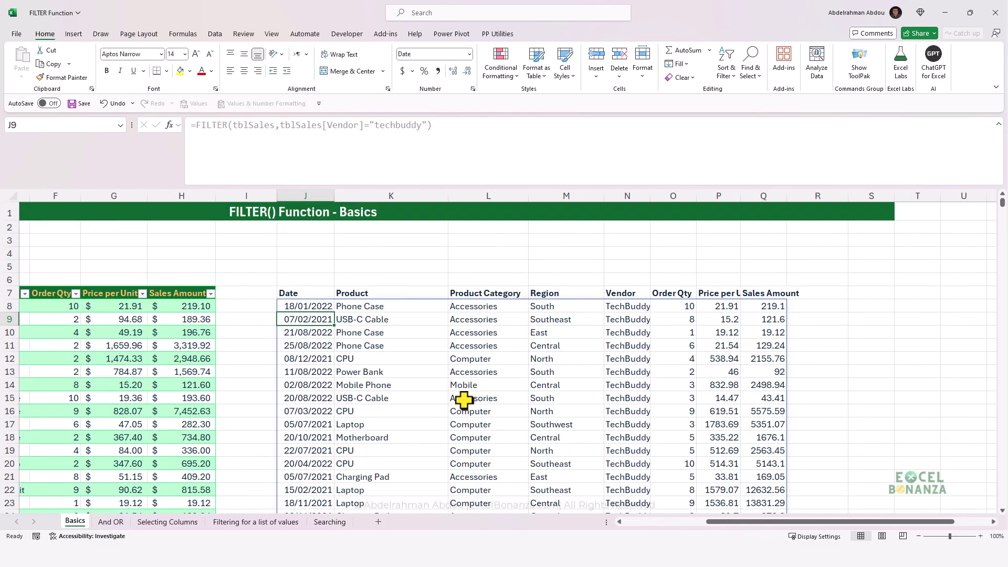
{"action": "left_click_drag", "start_coordinate": [710, 522], "coordinate": [661, 521]}
{"action": "key", "text": "Up"}
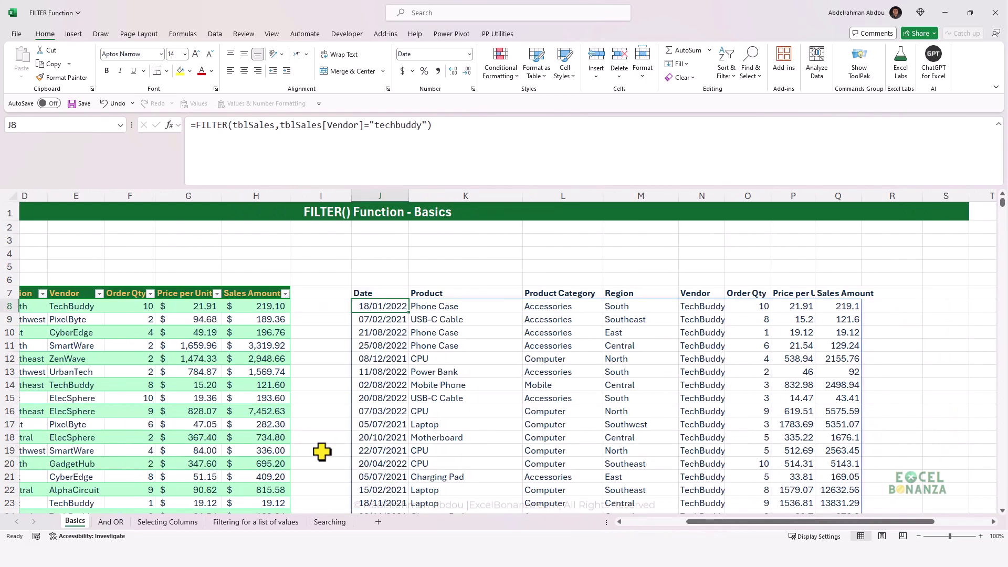
Copy the last table row, 2015, and paste it directly below as row 2016.
{"action": "left_click", "coordinate": [72, 359]}
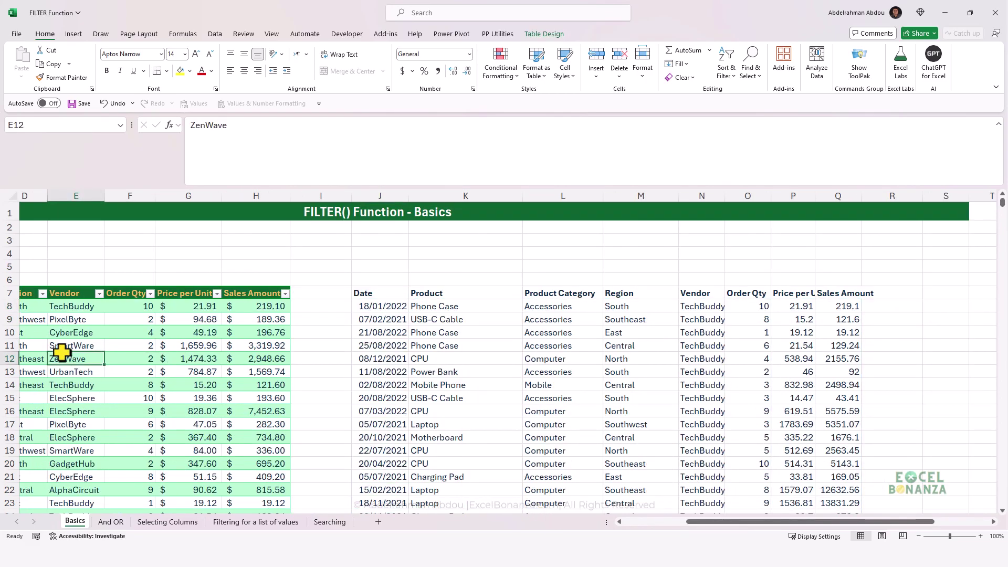
{"action": "key", "text": "ctrl+Left"}
{"action": "key", "text": "ctrl+Down"}
{"action": "scroll", "coordinate": [65, 383], "scroll_direction": "down", "scroll_amount": 2}
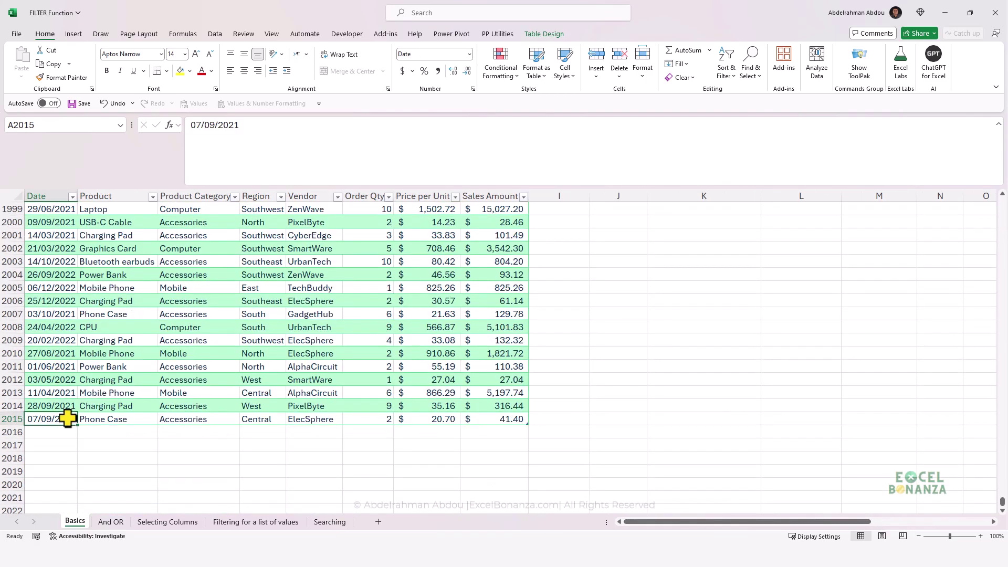
{"action": "left_click_drag", "start_coordinate": [108, 421], "coordinate": [473, 416]}
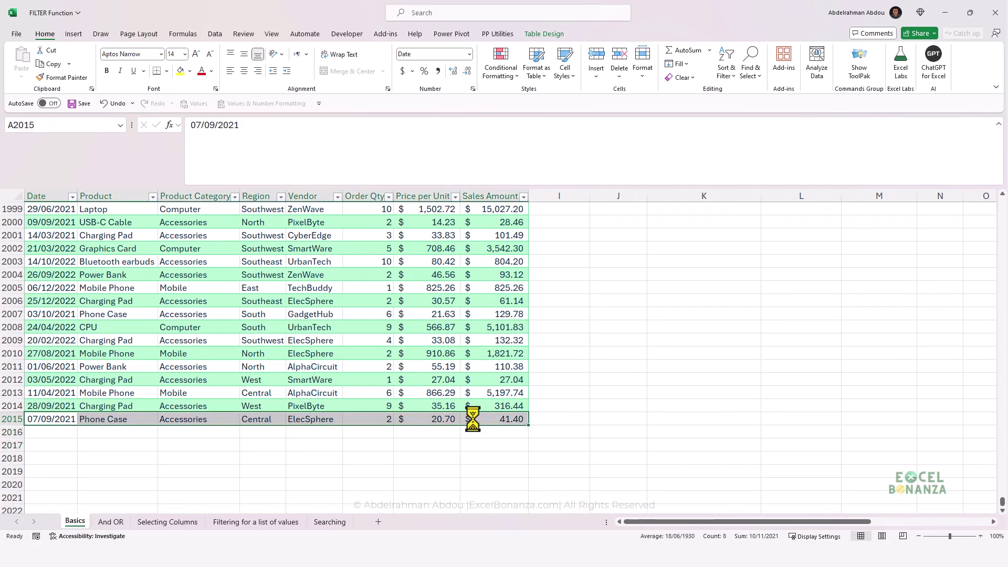
{"action": "key", "text": "ctrl+c"}
{"action": "left_click", "coordinate": [60, 433]}
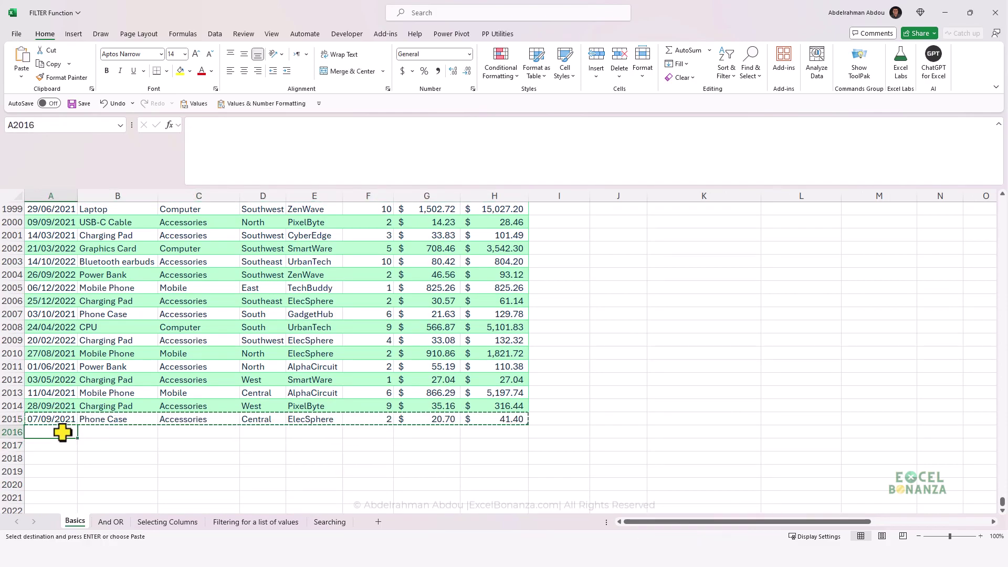
{"action": "key", "text": "ctrl+v"}
{"action": "key", "text": "Escape"}
Change the date of the pasted row in A2016 to 07/09/2024.
{"action": "left_click", "coordinate": [61, 433]}
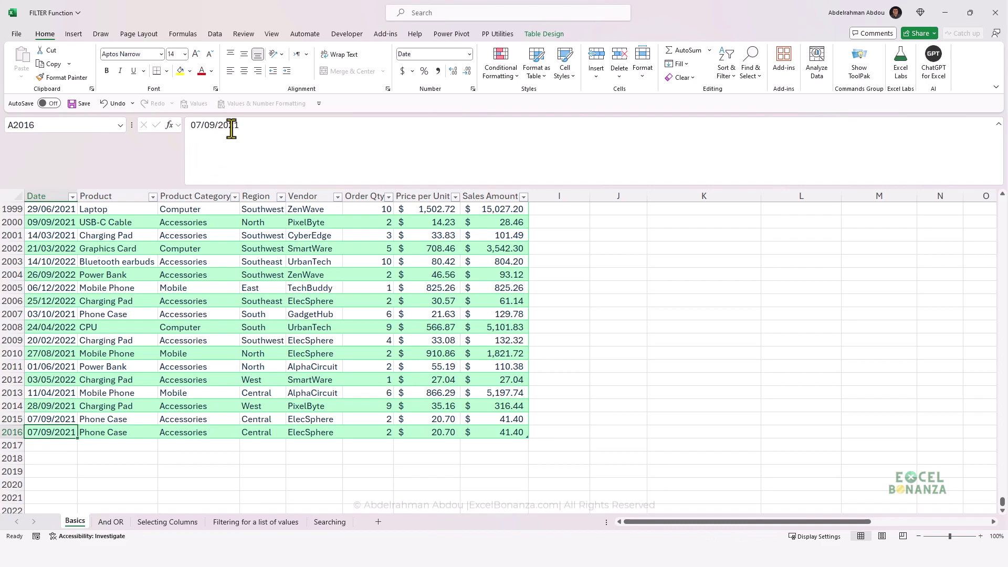
{"action": "left_click_drag", "start_coordinate": [239, 125], "coordinate": [220, 128]}
{"action": "type", "text": "202"}
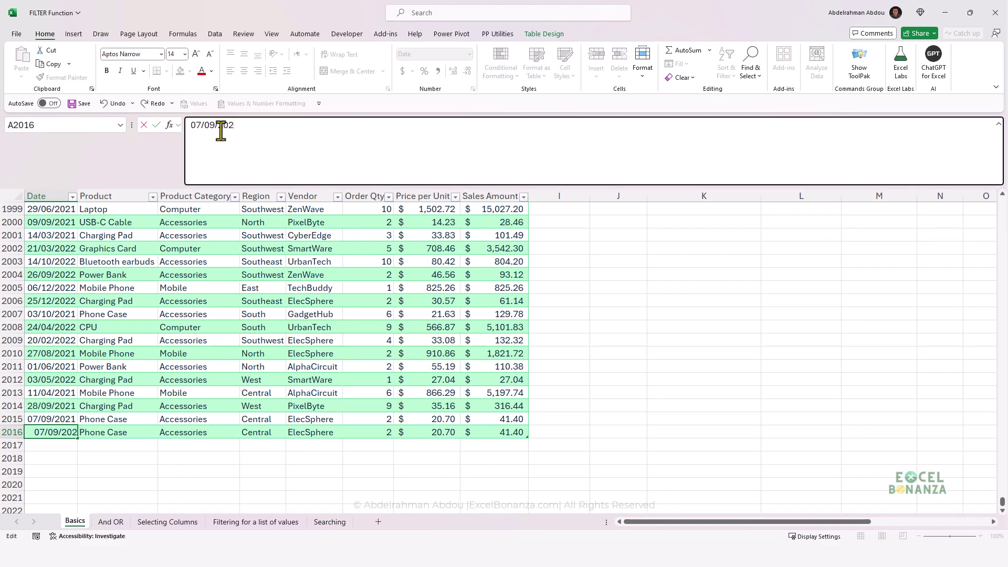
{"action": "type", "text": "4"}
{"action": "key", "text": "Return"}
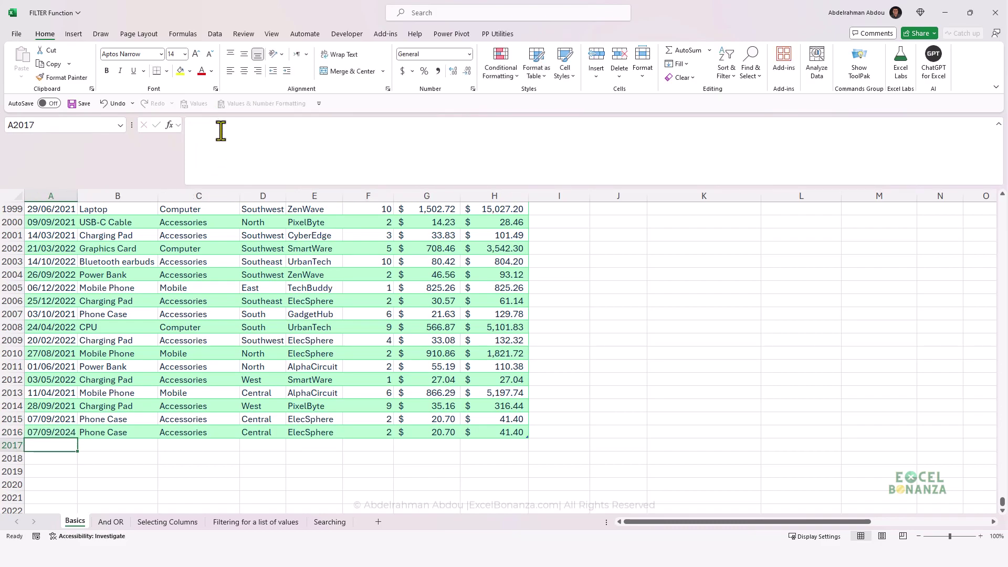
Set the vendor of the pasted row in E2016 to TechBuddy.
{"action": "left_click", "coordinate": [313, 433]}
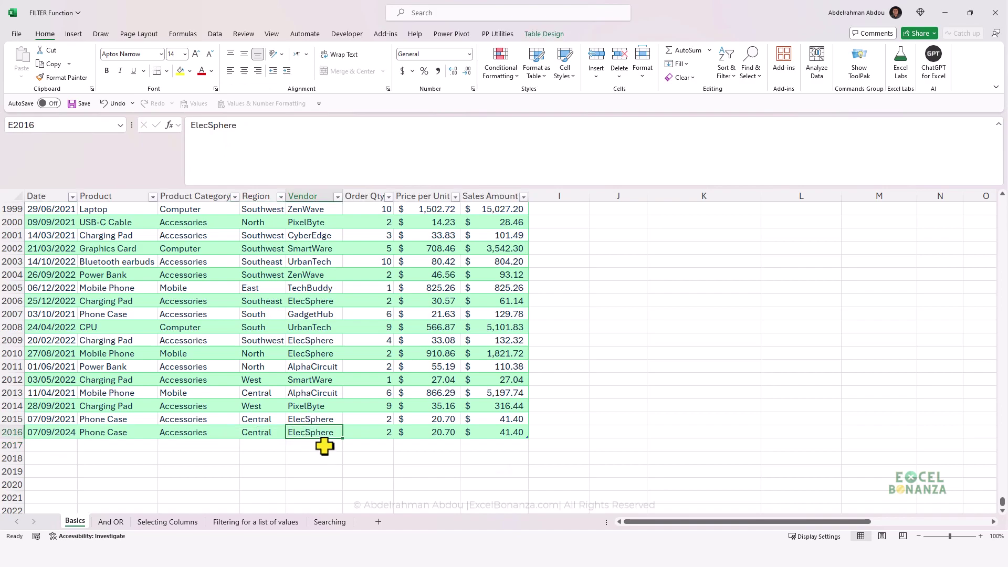
{"action": "key", "text": "Caps_Lock"}
{"action": "type", "text": "Tech"}
{"action": "key", "text": "Return"}
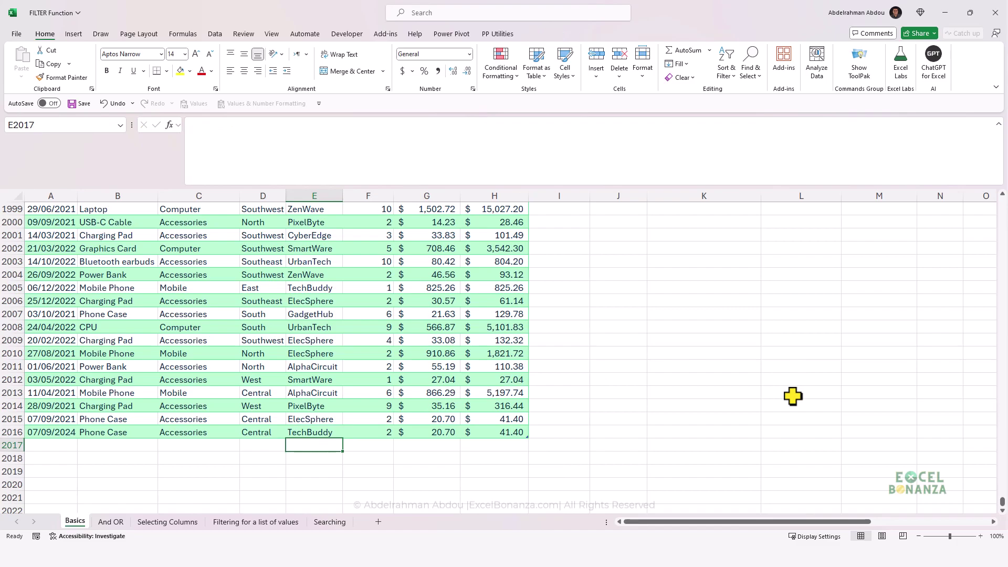
Check the end of the filtered results in column J for the newly added TechBuddy row.
{"action": "left_click_drag", "start_coordinate": [1002, 503], "coordinate": [983, 198]}
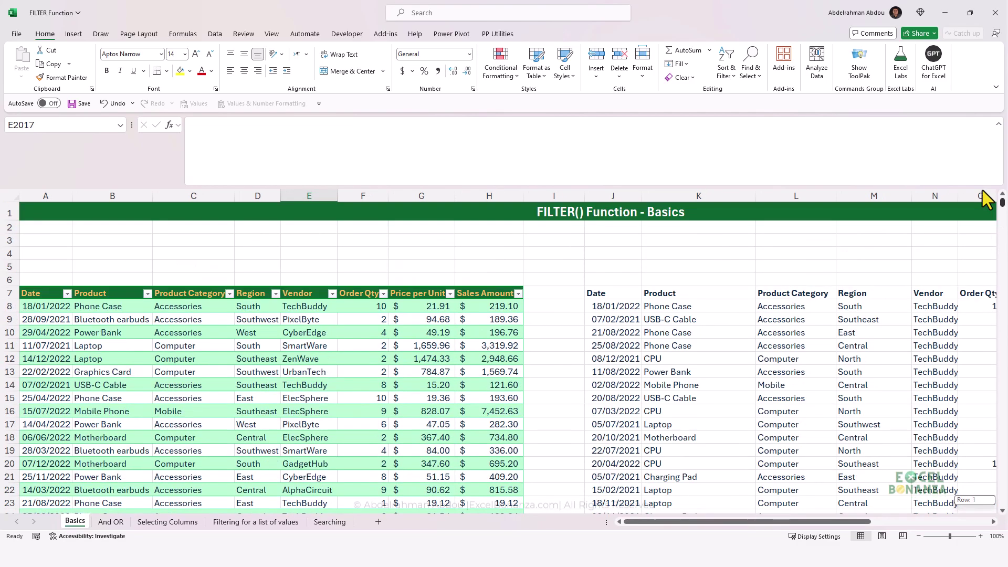
{"action": "left_click_drag", "start_coordinate": [738, 522], "coordinate": [768, 523]}
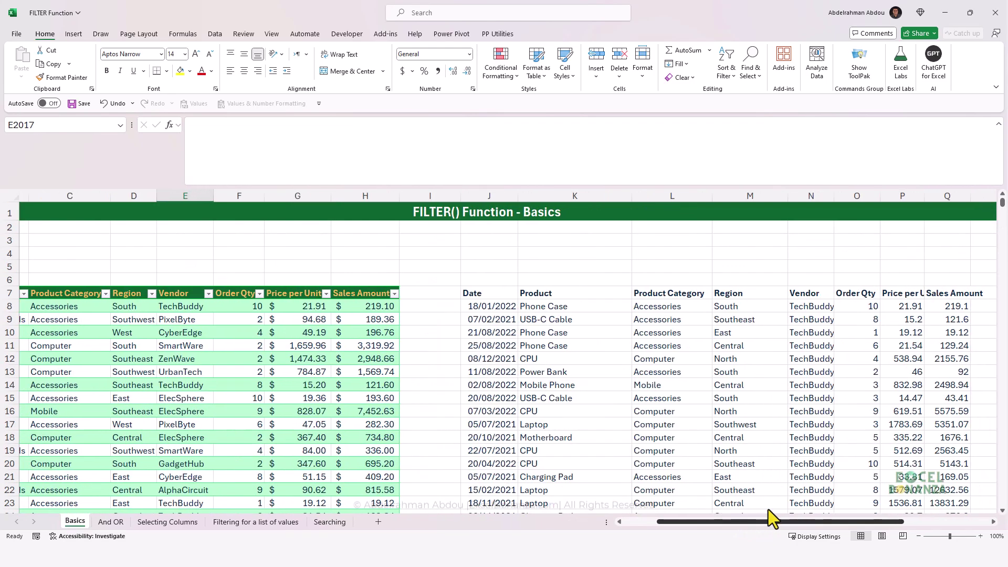
{"action": "scroll", "coordinate": [717, 466], "scroll_direction": "down", "scroll_amount": 20}
{"action": "scroll", "coordinate": [718, 467], "scroll_direction": "left", "scroll_amount": 2}
{"action": "scroll", "coordinate": [717, 467], "scroll_direction": "down", "scroll_amount": 20}
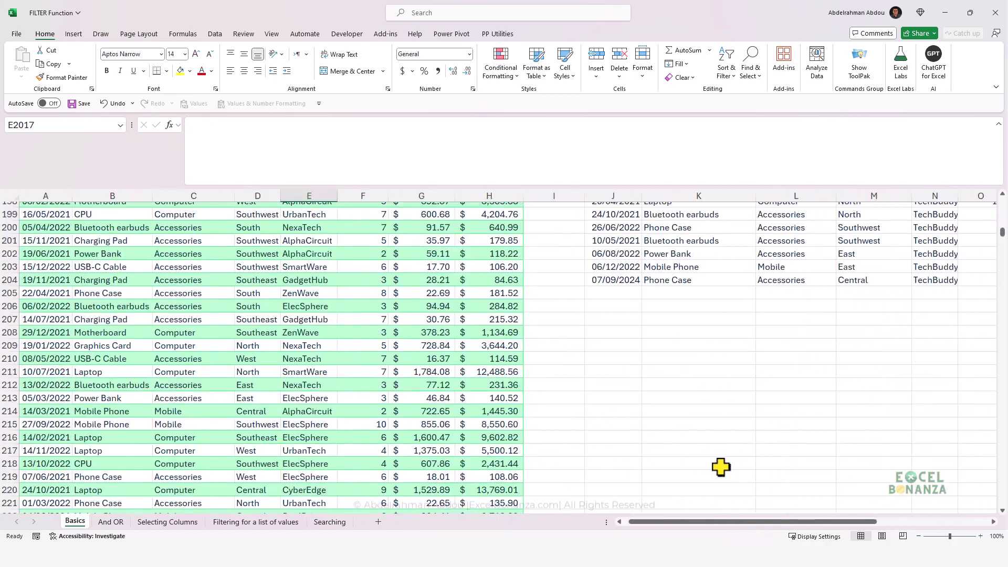
{"action": "scroll", "coordinate": [714, 451], "scroll_direction": "up", "scroll_amount": 8}
{"action": "scroll", "coordinate": [691, 468], "scroll_direction": "down", "scroll_amount": 3}
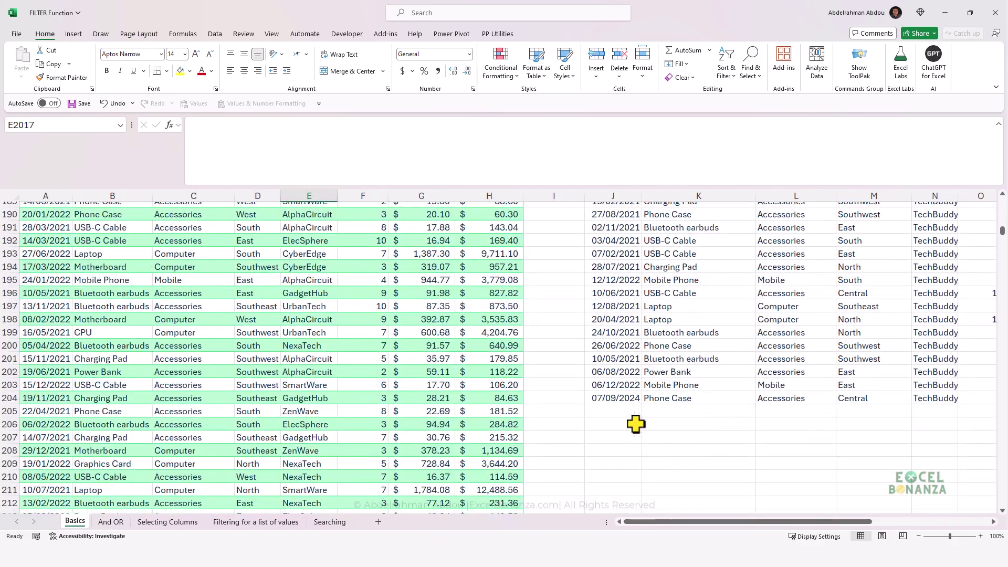
Review the last row of the filtered results, row 204, across all its columns and return to the start of the results.
{"action": "left_click", "coordinate": [613, 399]}
{"action": "left_click_drag", "start_coordinate": [725, 521], "coordinate": [788, 512]}
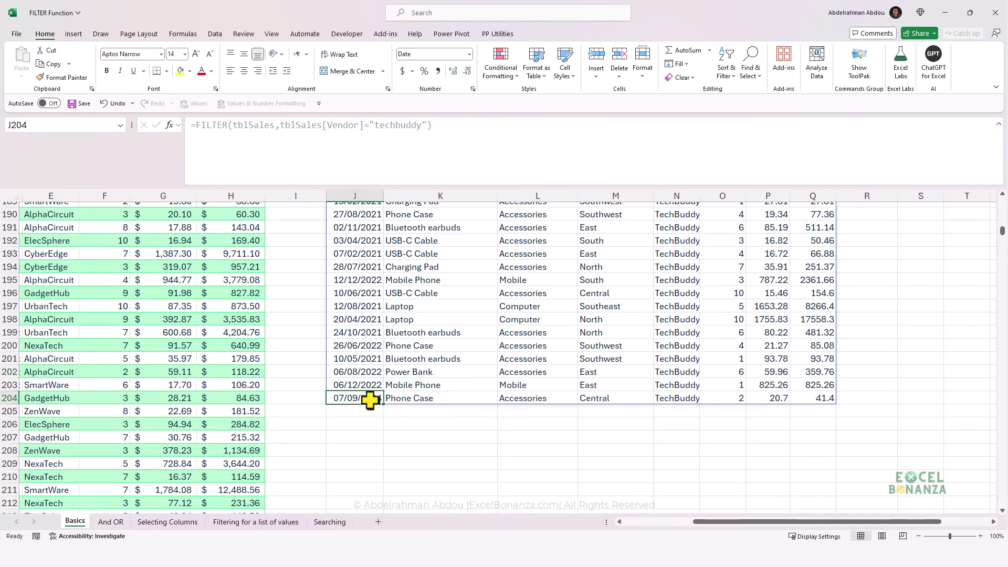
{"action": "key", "text": "ctrl+Up"}
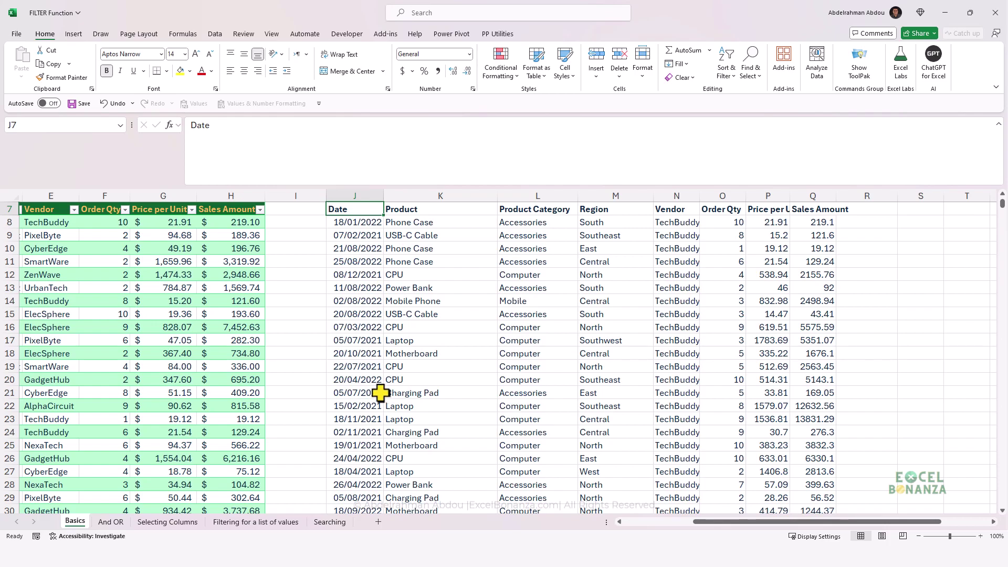
{"action": "scroll", "coordinate": [381, 393], "scroll_direction": "up", "scroll_amount": 2}
Change the vendor criterion in the J8 FILTER formula to "excel bonanza".
{"action": "left_click", "coordinate": [353, 306]}
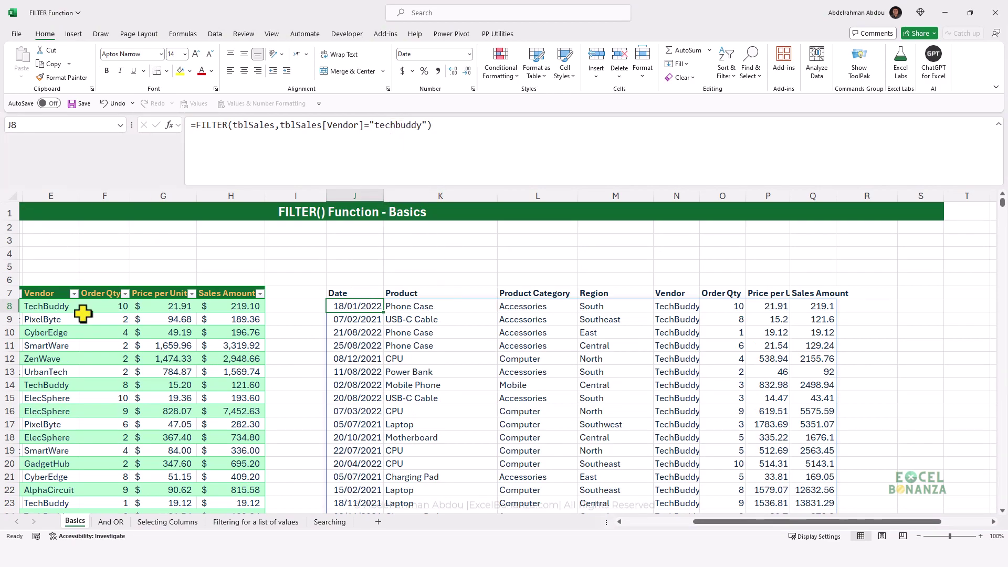
{"action": "double_click", "coordinate": [417, 138]}
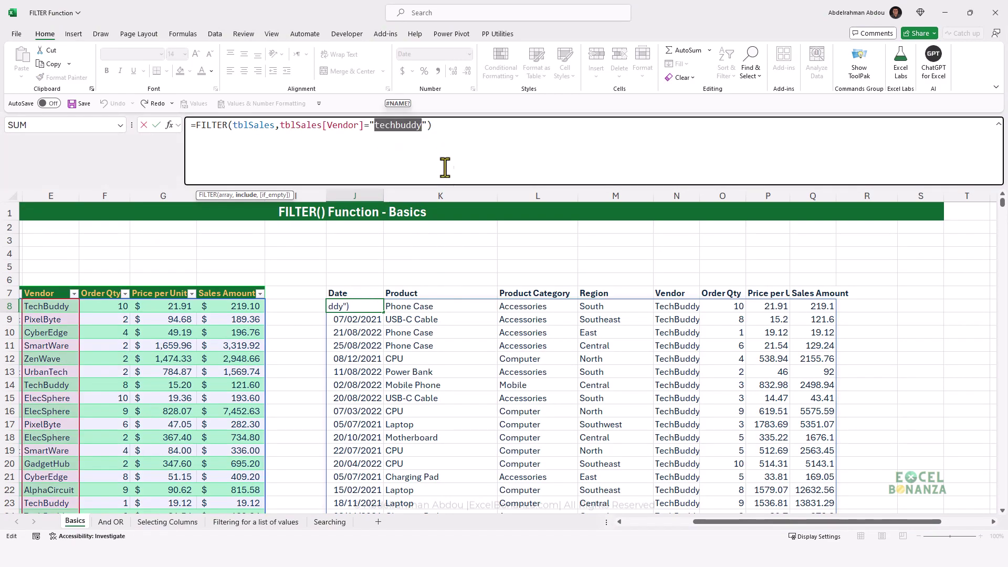
{"action": "type", "text": "excel bonanza"}
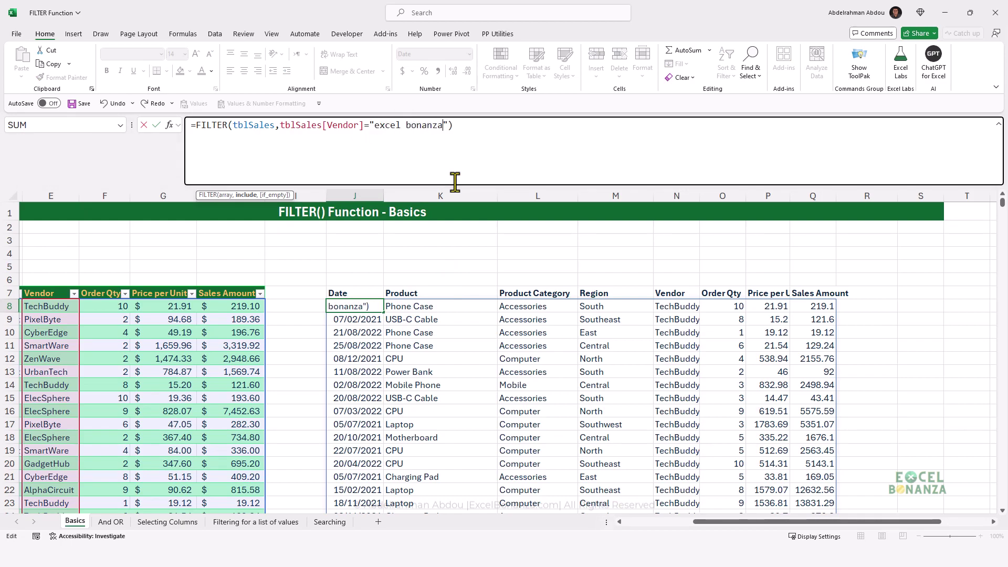
{"action": "key", "text": "Return"}
{"action": "left_click", "coordinate": [370, 305]}
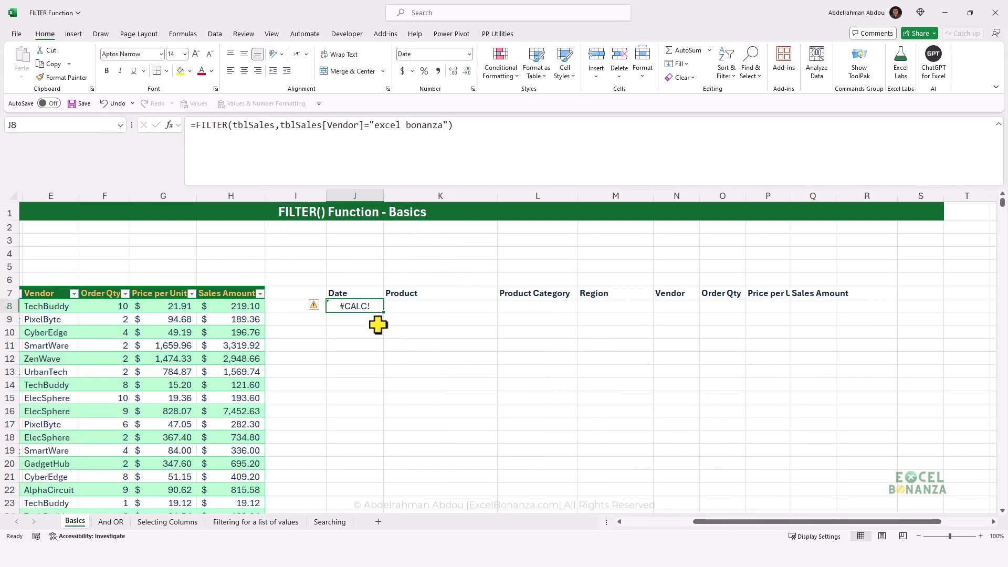
Add "Not Found" as the if_empty argument of the FILTER formula in J8.
{"action": "left_click_drag", "start_coordinate": [717, 531], "coordinate": [639, 530]}
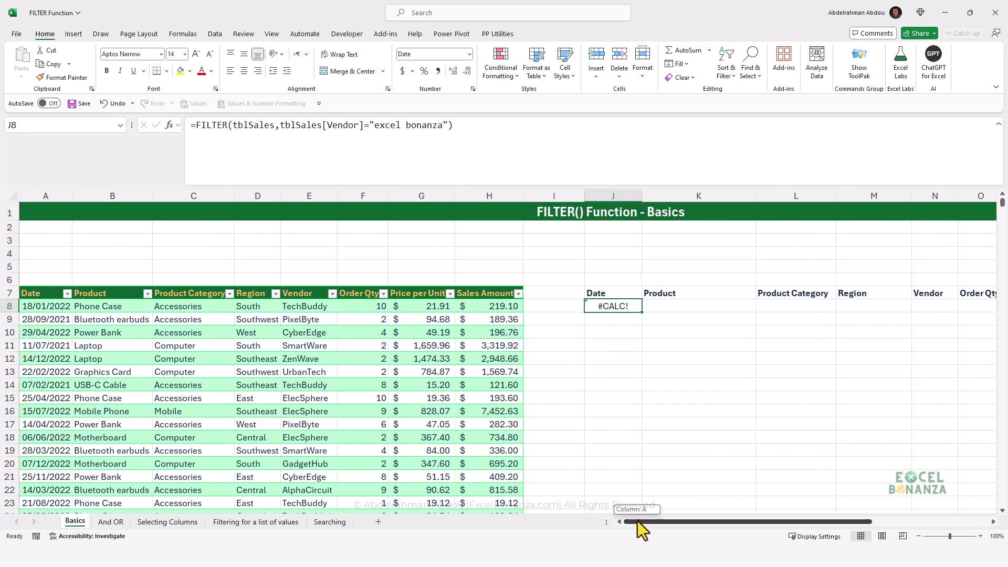
{"action": "left_click_drag", "start_coordinate": [637, 521], "coordinate": [664, 517]}
{"action": "left_click", "coordinate": [450, 128]}
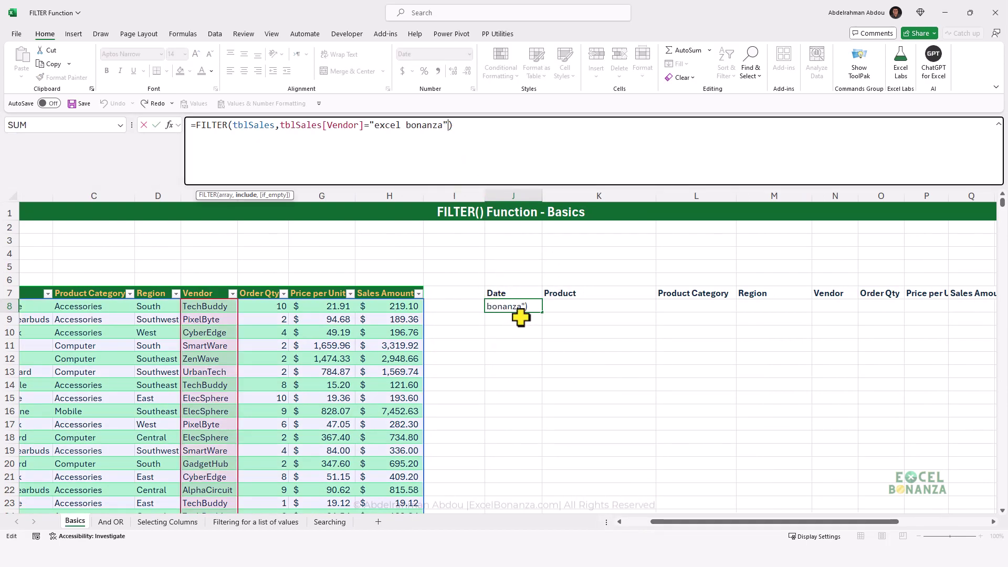
{"action": "type", "text": ","}
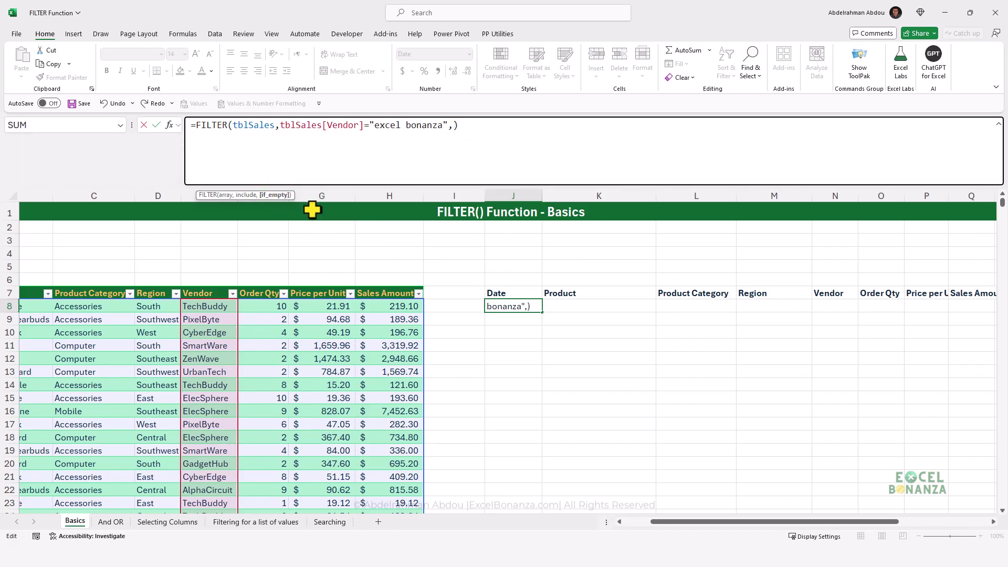
{"action": "type", "text": "\""}
{"action": "key", "text": "Caps_Lock"}
{"action": "type", "text": "N"}
{"action": "key", "text": "Caps_Lock"}
{"action": "type", "text": "ot Found:"}
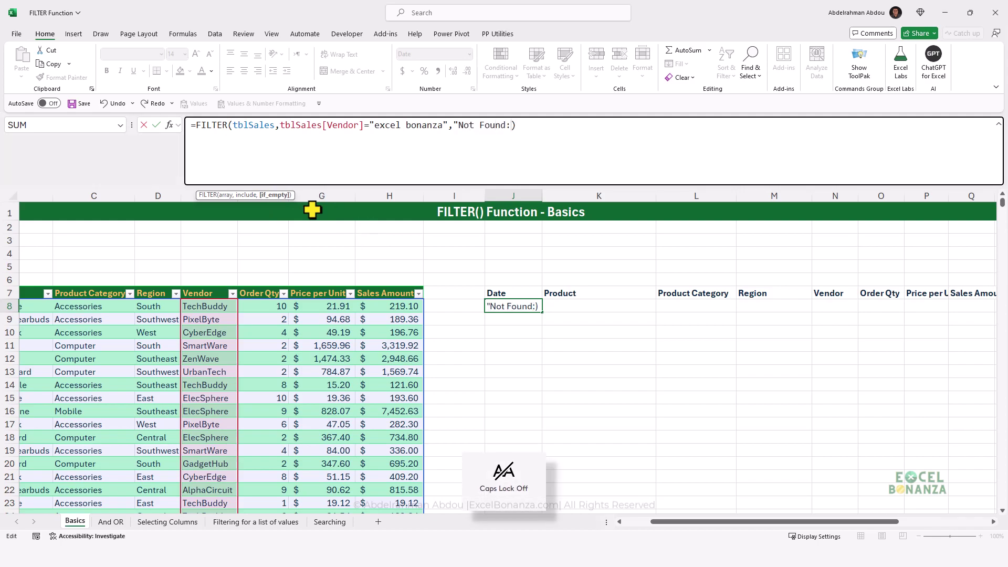
{"action": "key", "text": "BackSpace"}
{"action": "type", "text": "\""}
{"action": "key", "text": "Return"}
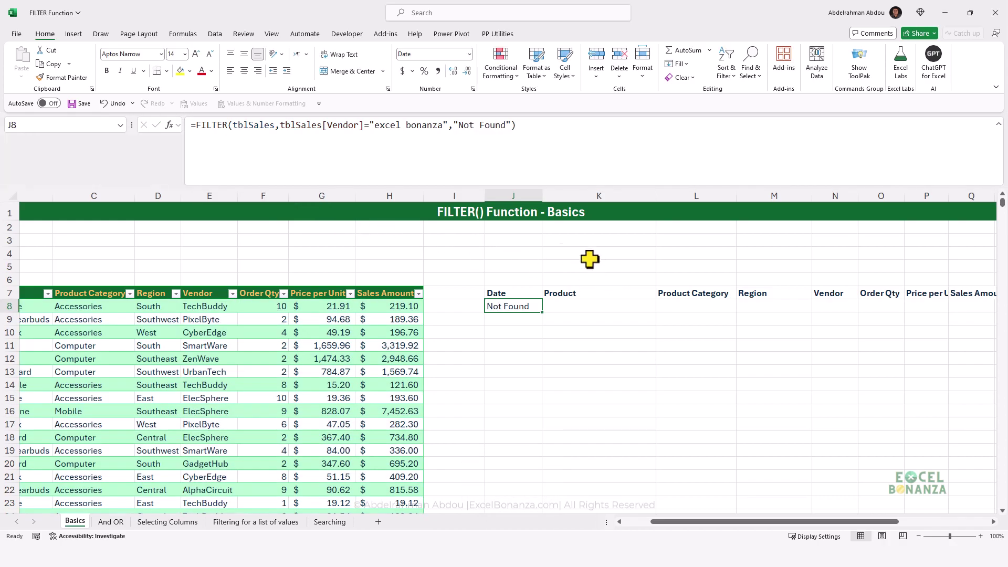
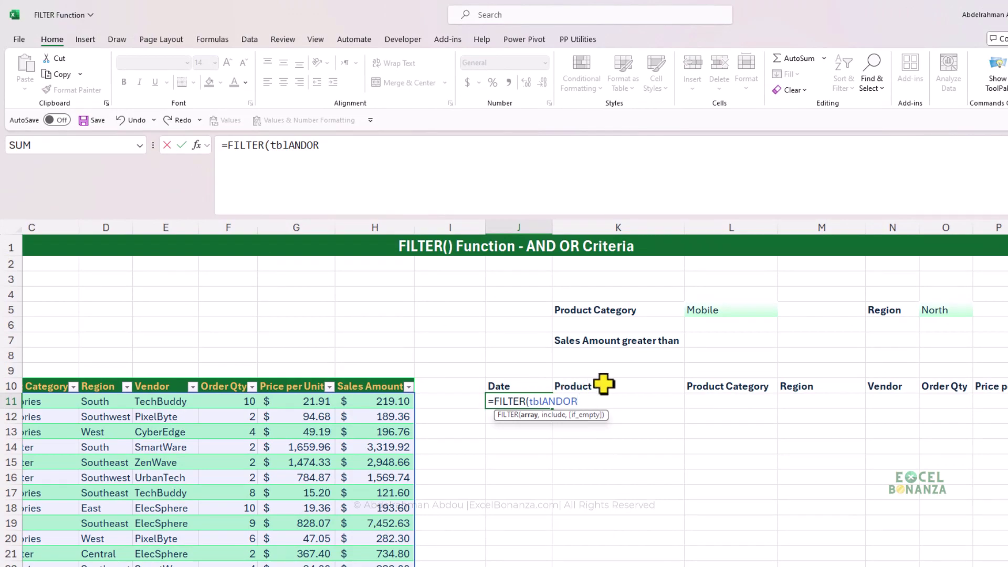
In the J11 FILTER formula, set the include condition to tblANDOR[Product Category]=L5.
{"action": "type", "text": ","}
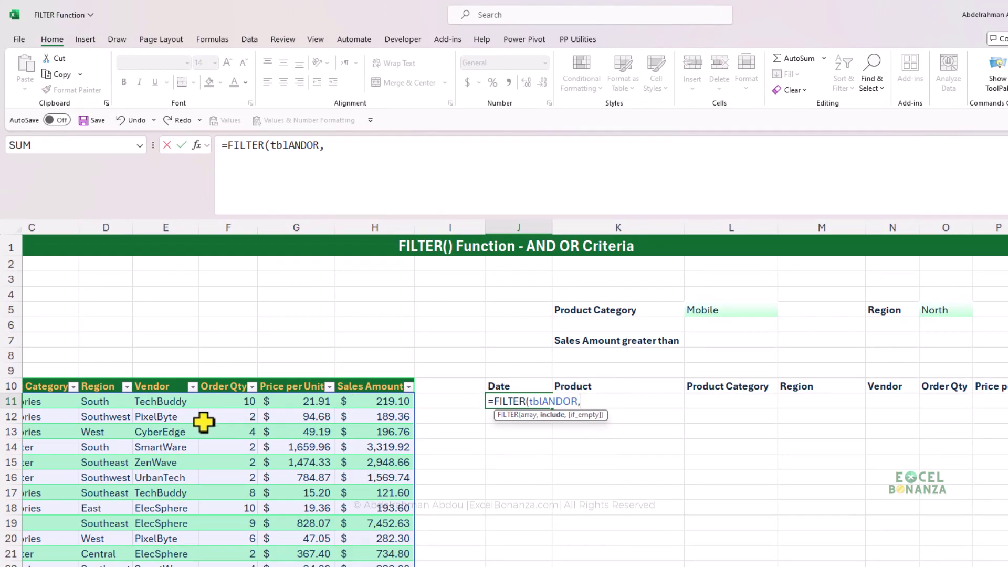
{"action": "scroll", "coordinate": [515, 393], "scroll_direction": "left", "scroll_amount": 2}
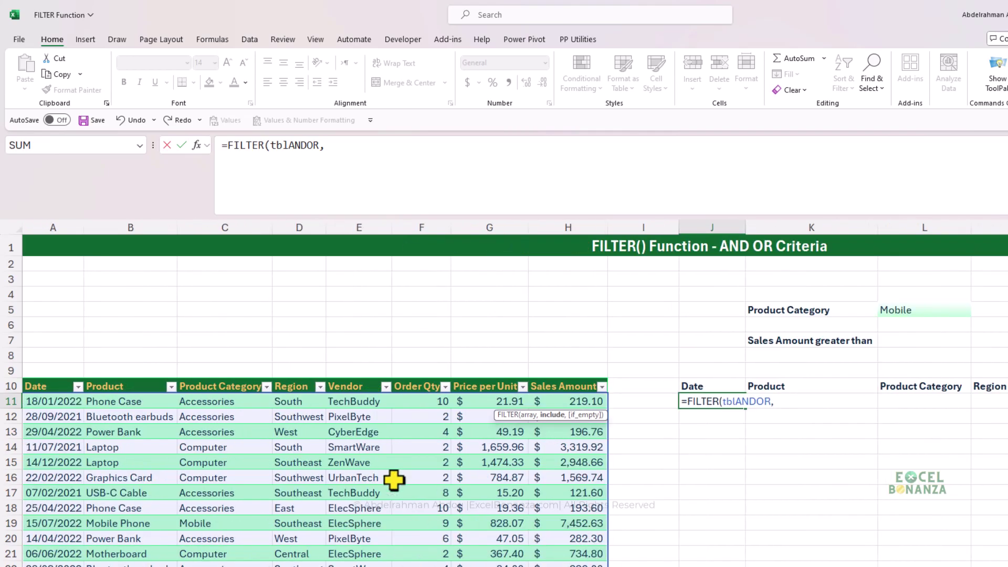
{"action": "left_click", "coordinate": [211, 372]}
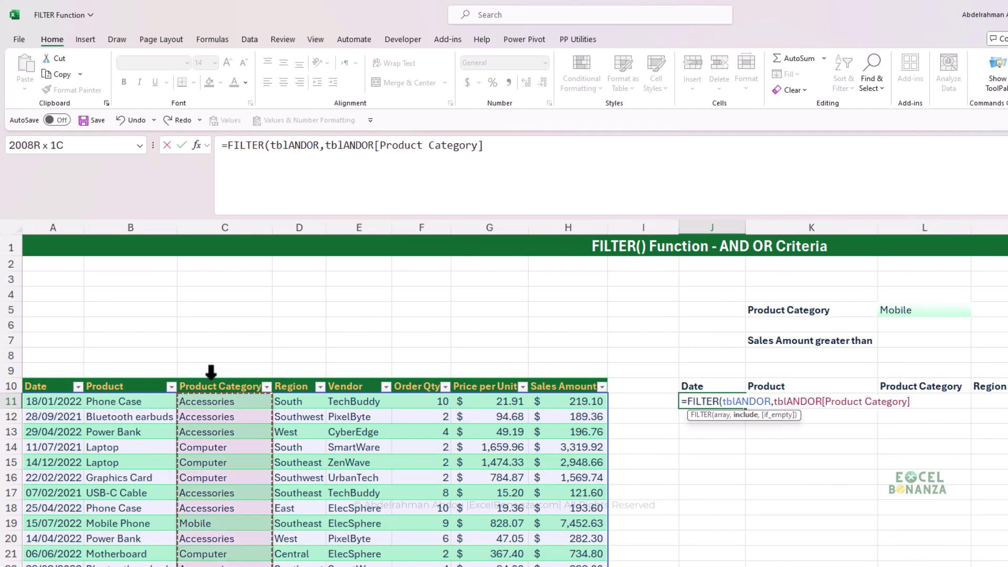
{"action": "left_click", "coordinate": [519, 147]}
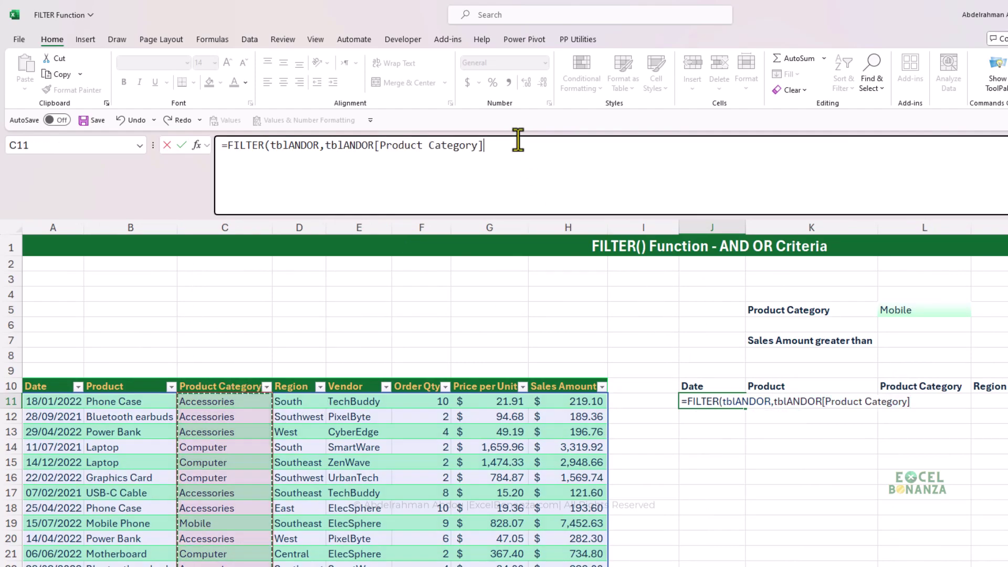
{"action": "key", "text": "BackSpace"}
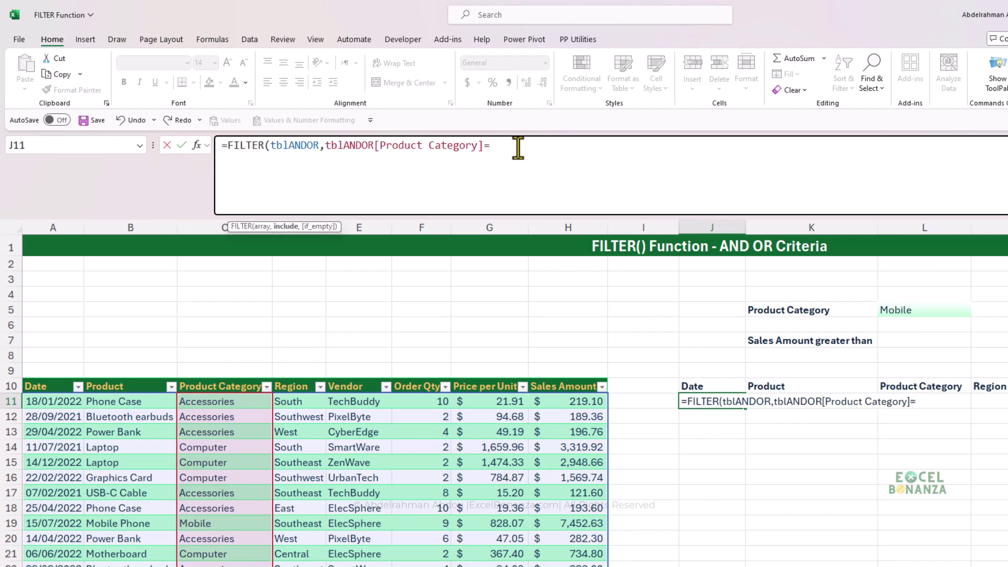
{"action": "type", "text": "="}
{"action": "left_click", "coordinate": [902, 312]}
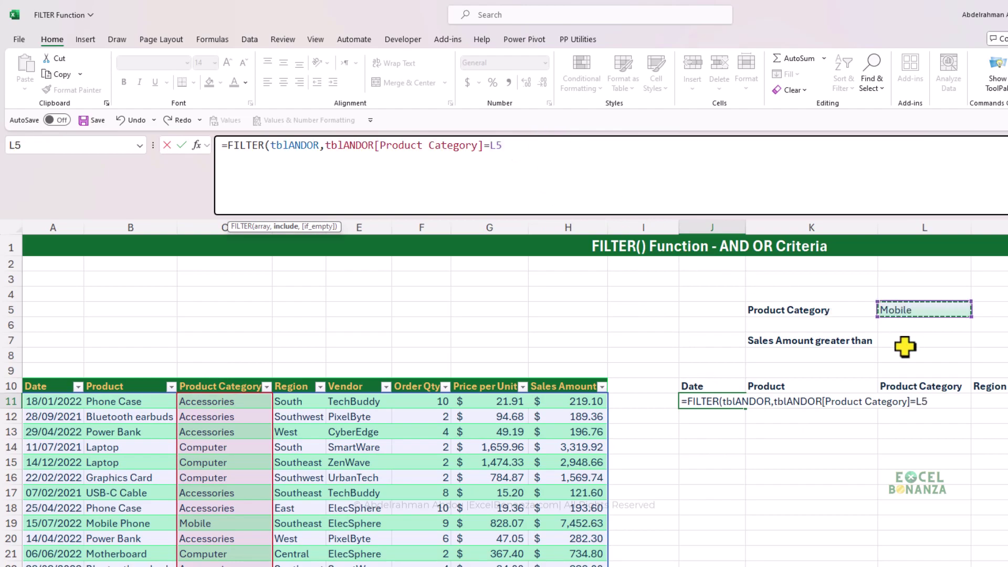
Multiply the category condition by tblANDOR[Region]=O5 as a second criterion and enter the FILTER formula in J11.
{"action": "scroll", "coordinate": [760, 466], "scroll_direction": "right", "scroll_amount": 3}
{"action": "scroll", "coordinate": [514, 473], "scroll_direction": "right", "scroll_amount": 1}
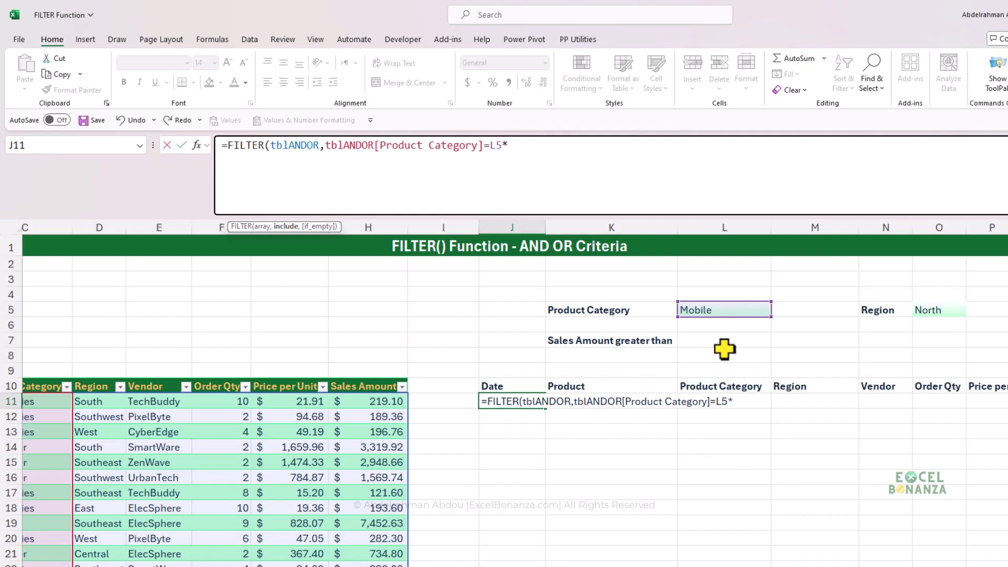
{"action": "type", "text": "tbland"}
{"action": "key", "text": "Tab"}
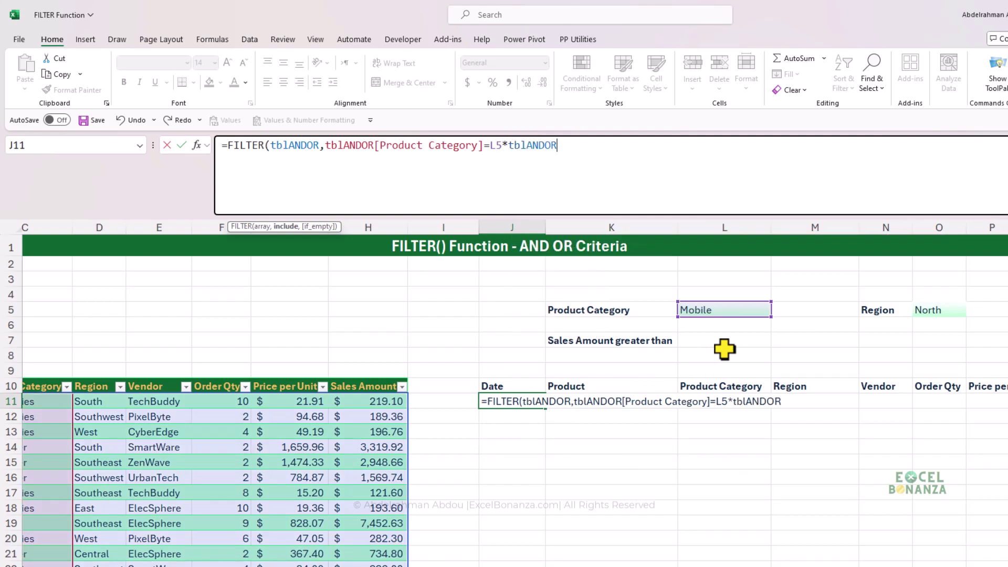
{"action": "type", "text": "[r"}
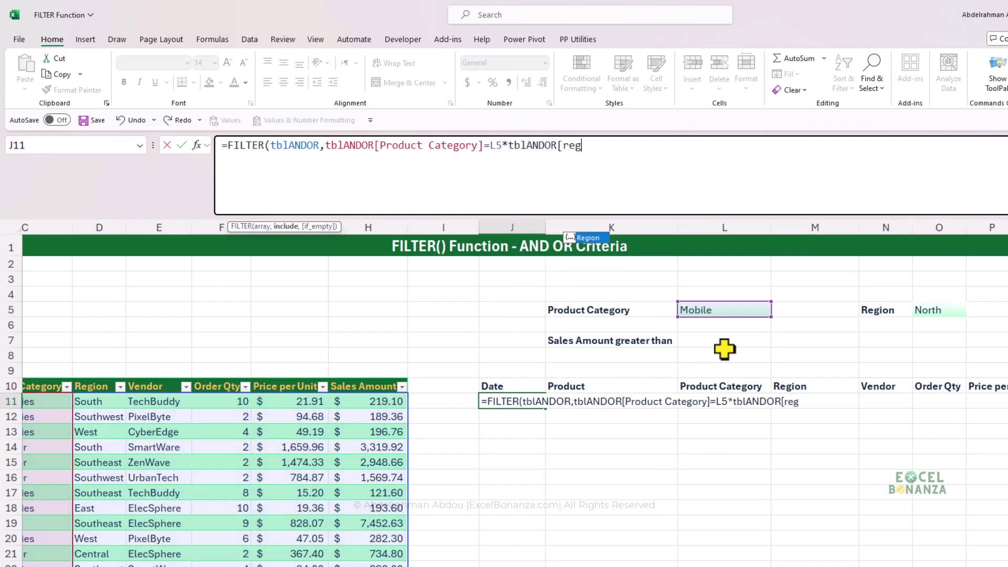
{"action": "type", "text": "eg"}
{"action": "key", "text": "Tab"}
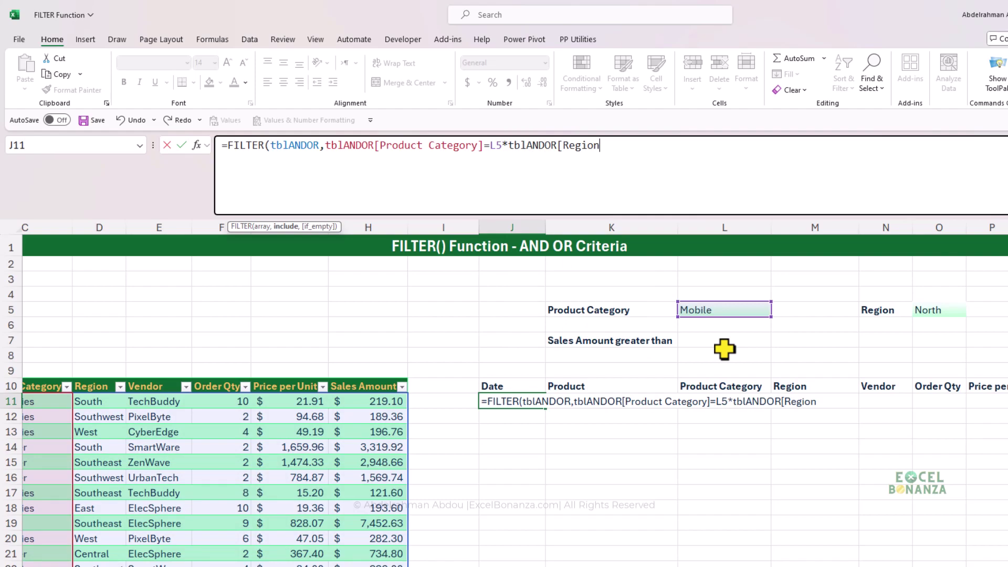
{"action": "type", "text": "]="}
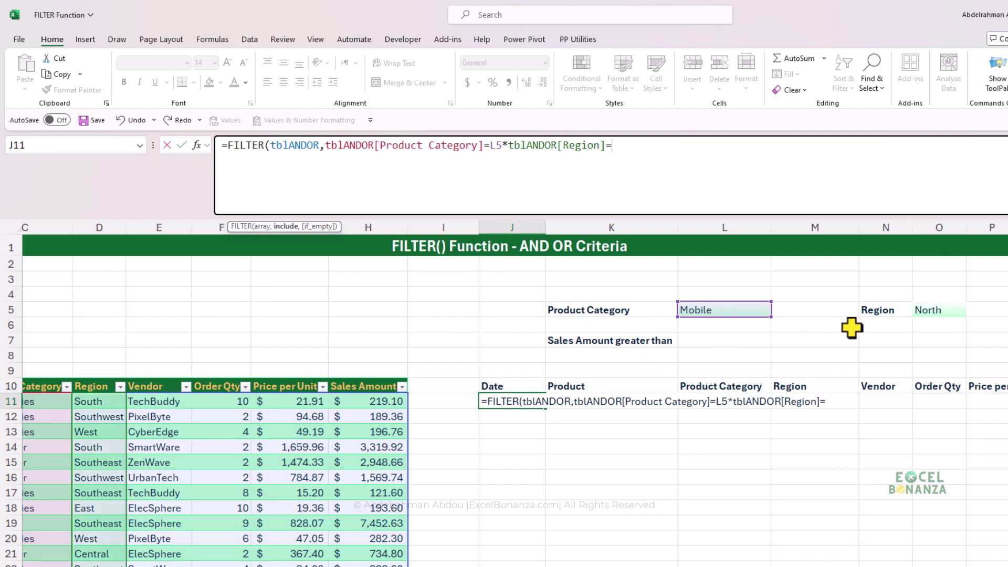
{"action": "left_click", "coordinate": [934, 314]}
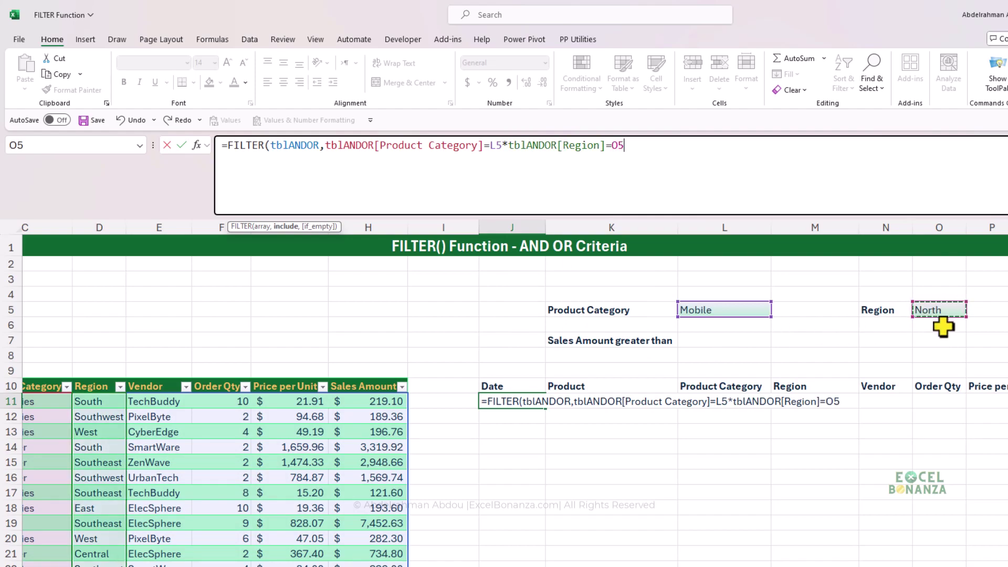
{"action": "type", "text": ")"}
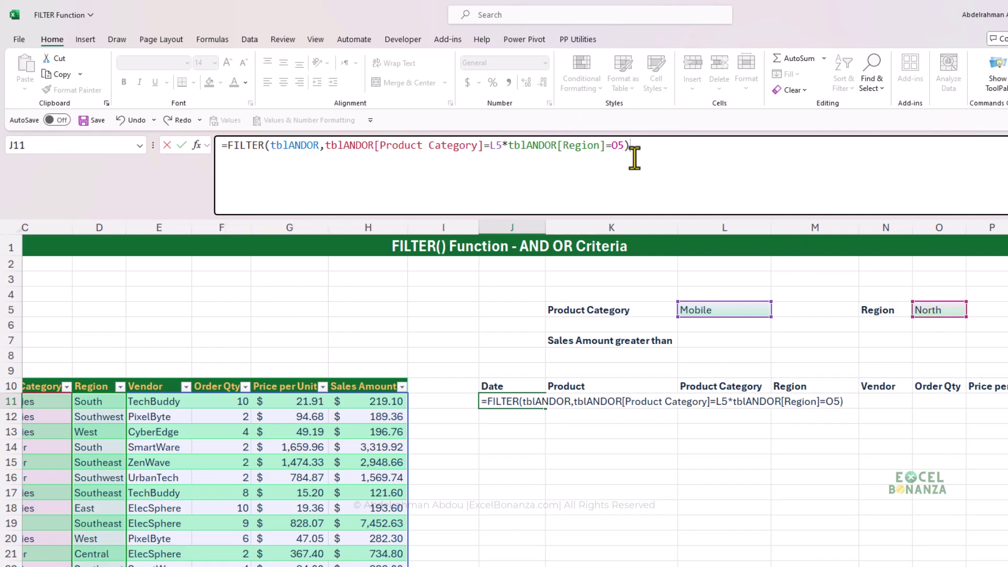
{"action": "key", "text": "Return"}
{"action": "left_click", "coordinate": [517, 403]}
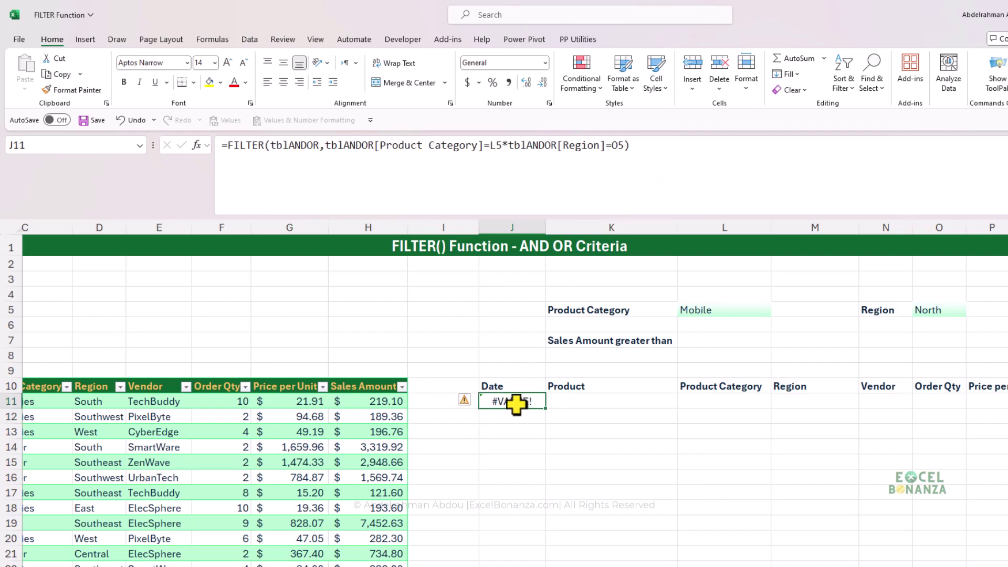
Enclose the Product Category and Region conditions of the J11 FILTER formula in separate parentheses.
{"action": "left_click", "coordinate": [503, 149]}
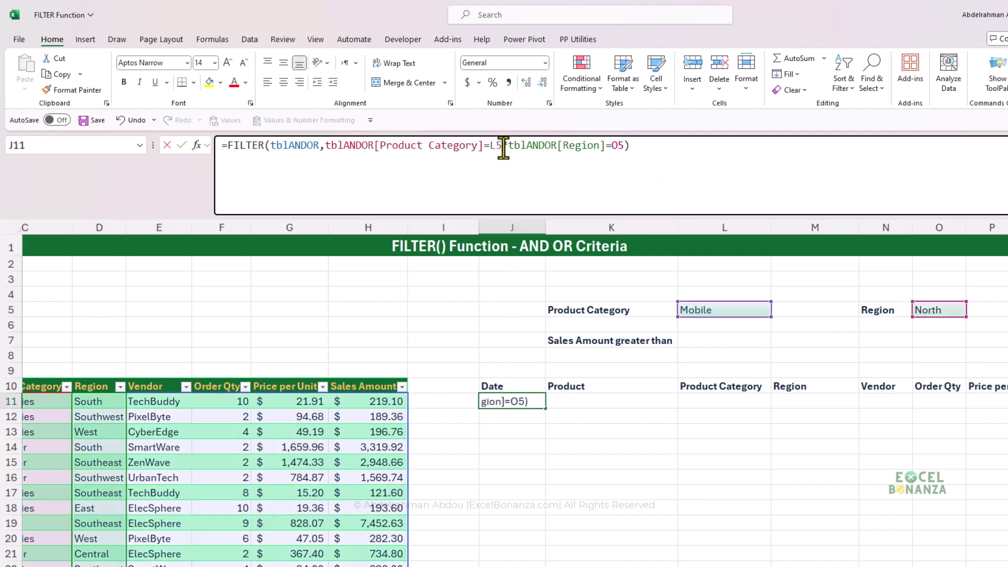
{"action": "type", "text": ")"}
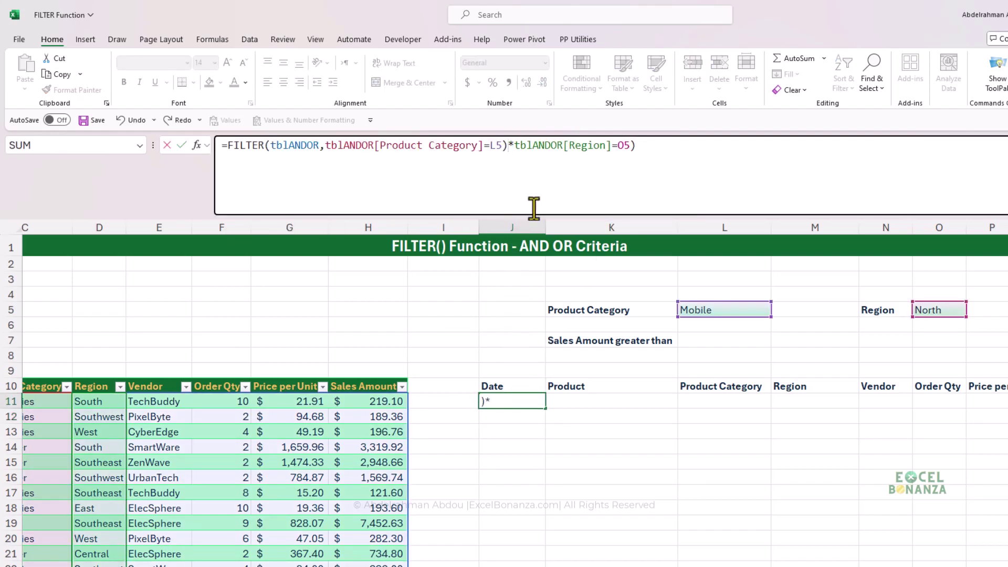
{"action": "left_click", "coordinate": [325, 146]}
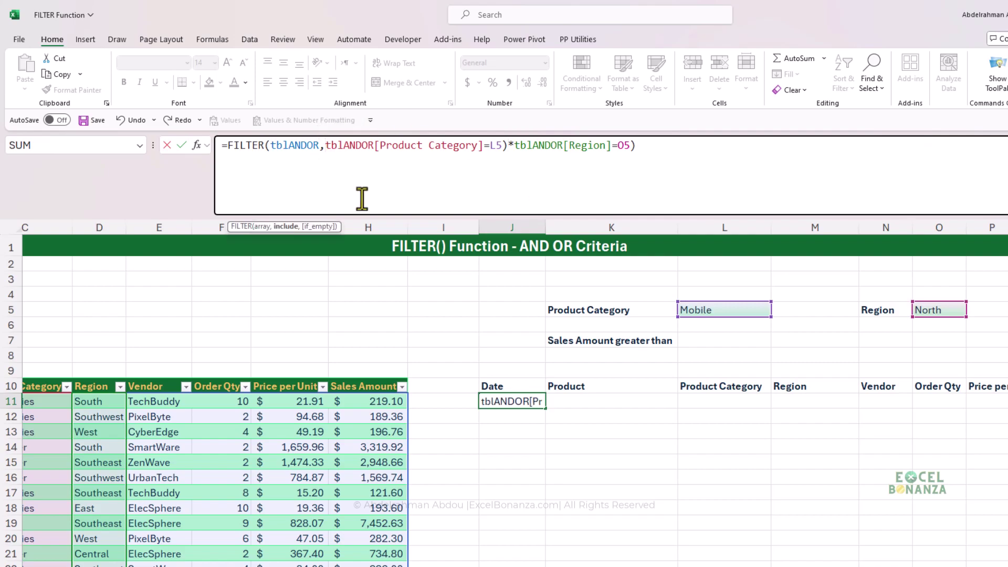
{"action": "left_click", "coordinate": [520, 145]}
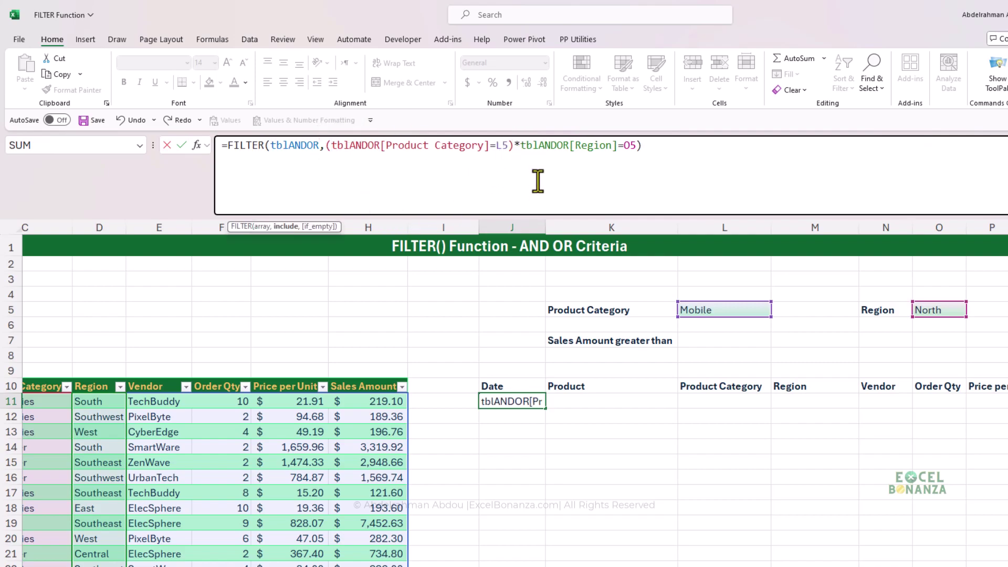
{"action": "type", "text": "("}
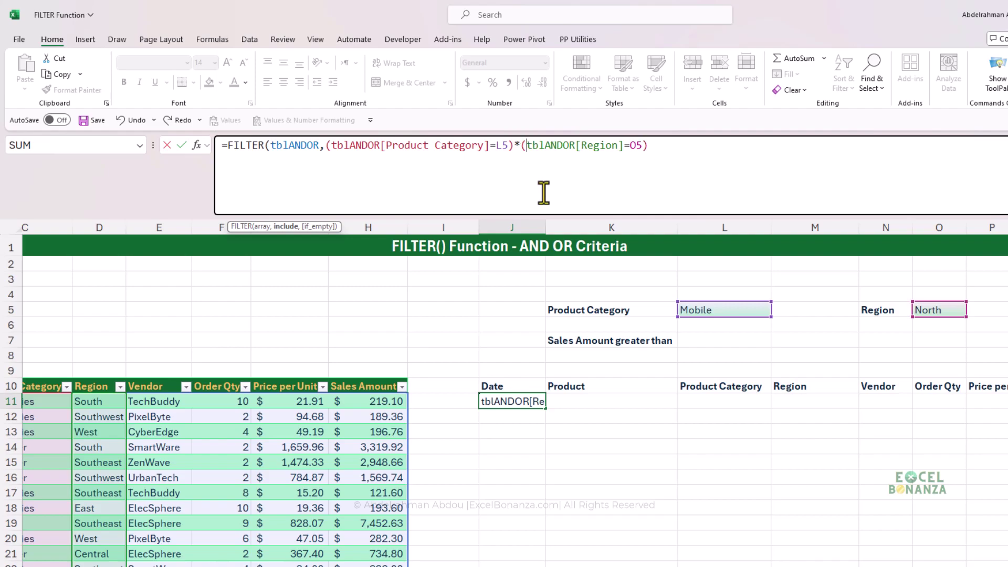
{"action": "left_click", "coordinate": [643, 152]}
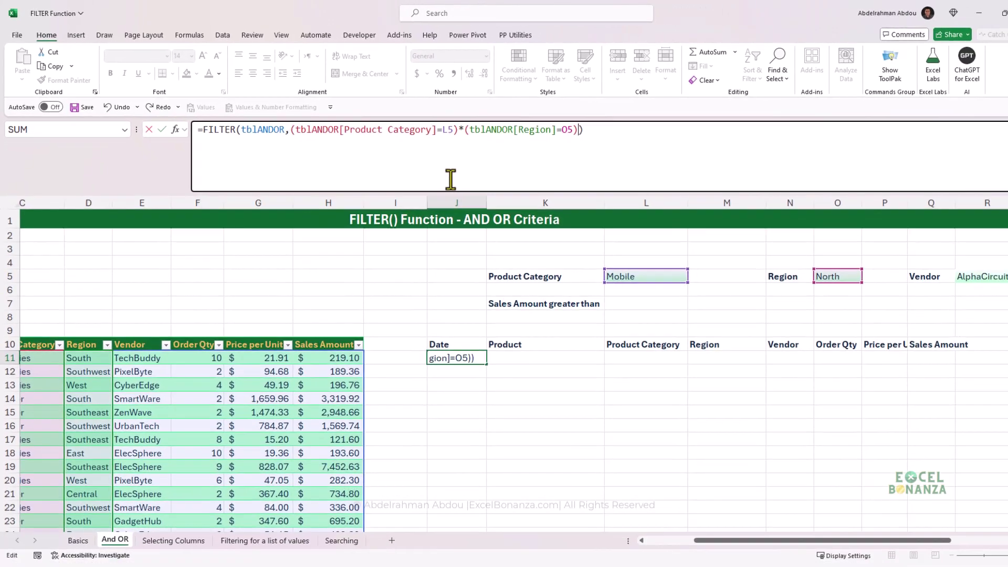
{"action": "key", "text": "Return"}
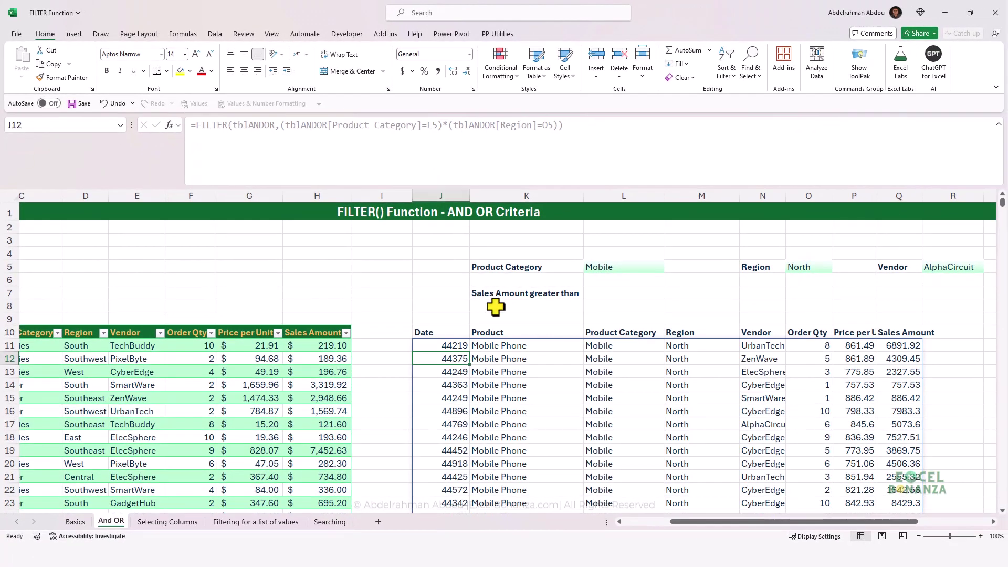
Inspect the FILTER formula in J11 and the Product Category criterion cell L5.
{"action": "left_click", "coordinate": [458, 348]}
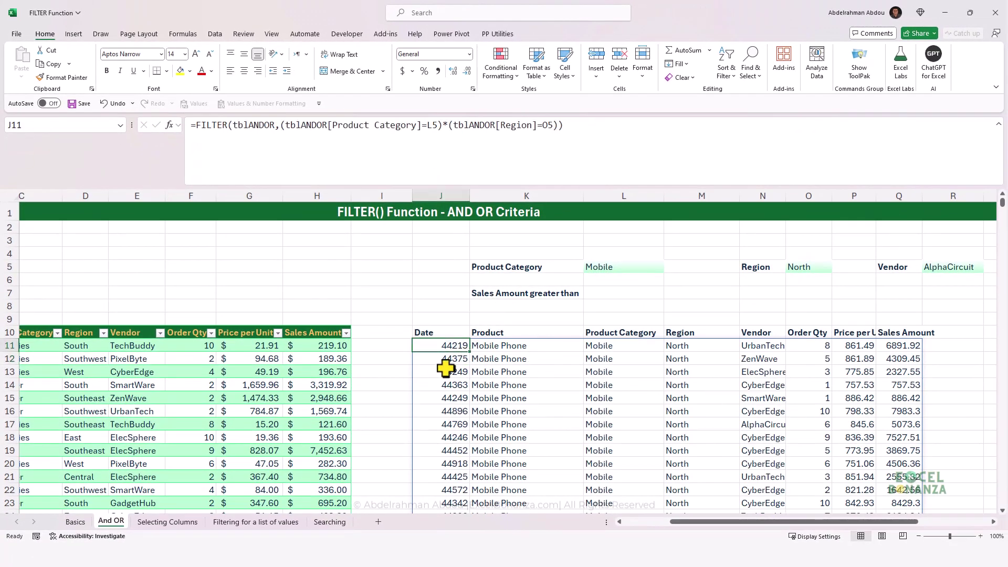
{"action": "left_click", "coordinate": [623, 270]}
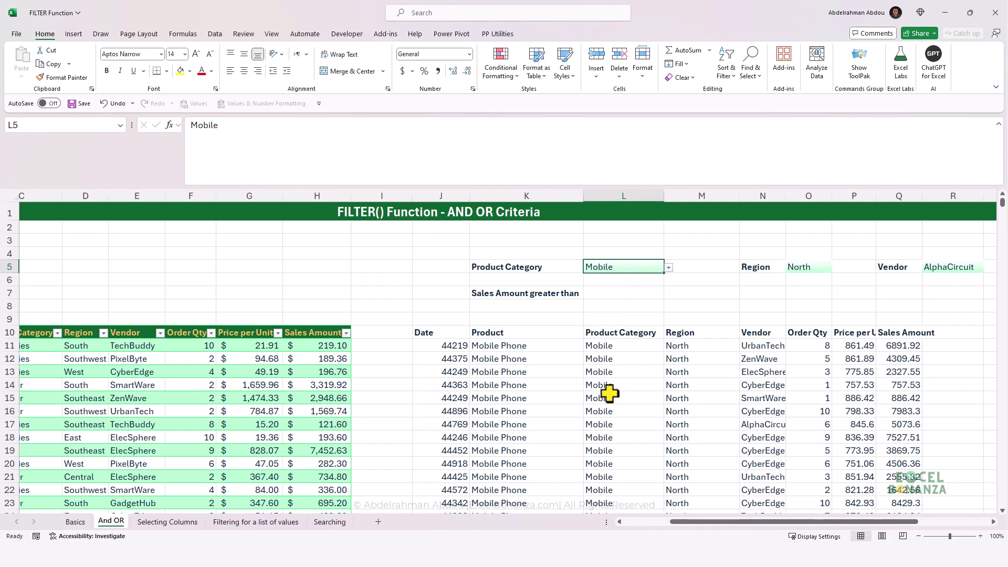
Set the Product Category criterion in L5 to Accessories and the Region criterion in O5 to South.
{"action": "left_click", "coordinate": [709, 349]}
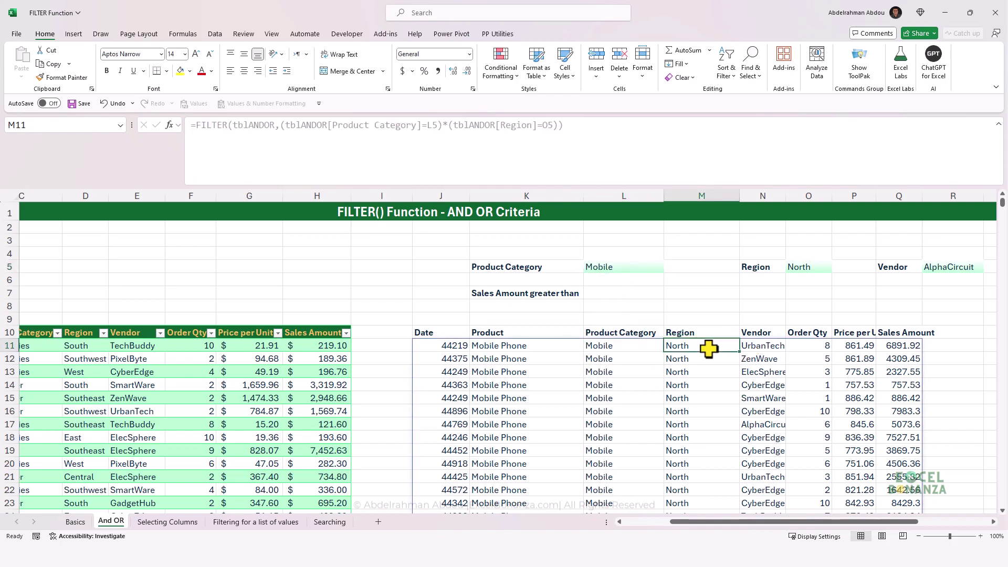
{"action": "left_click", "coordinate": [637, 266]}
{"action": "left_click", "coordinate": [668, 268]}
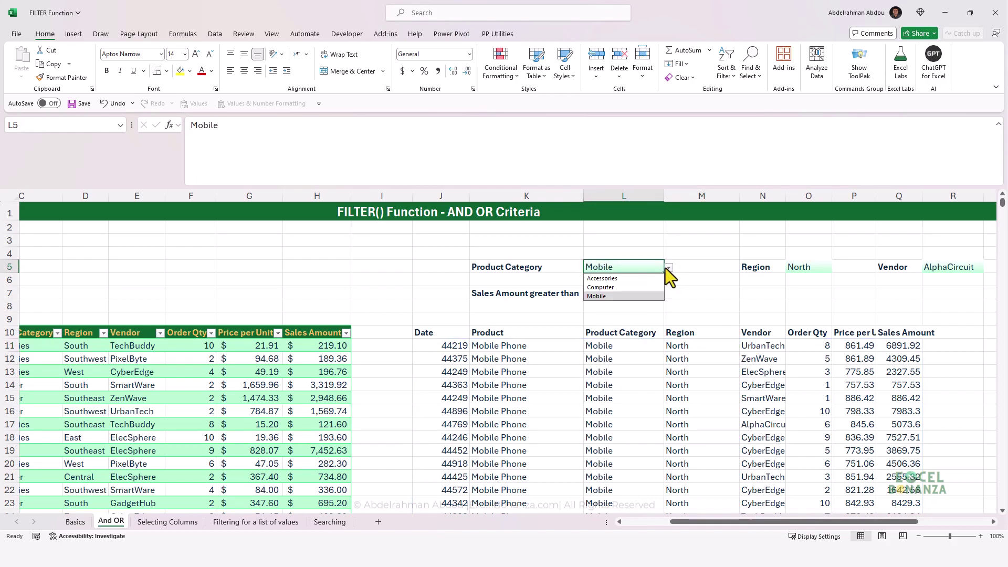
{"action": "left_click", "coordinate": [632, 279]}
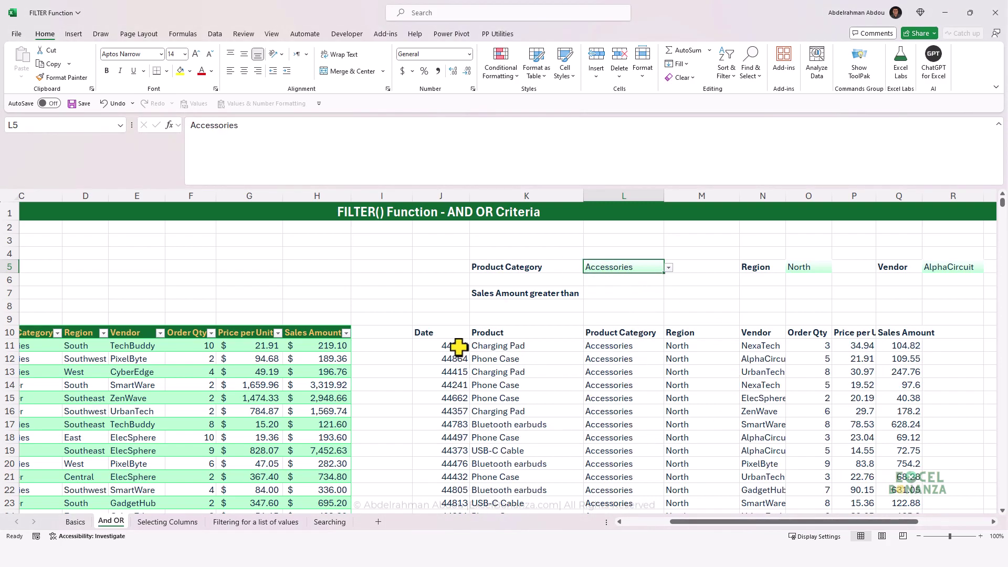
{"action": "left_click", "coordinate": [805, 267]}
{"action": "left_click", "coordinate": [837, 267]}
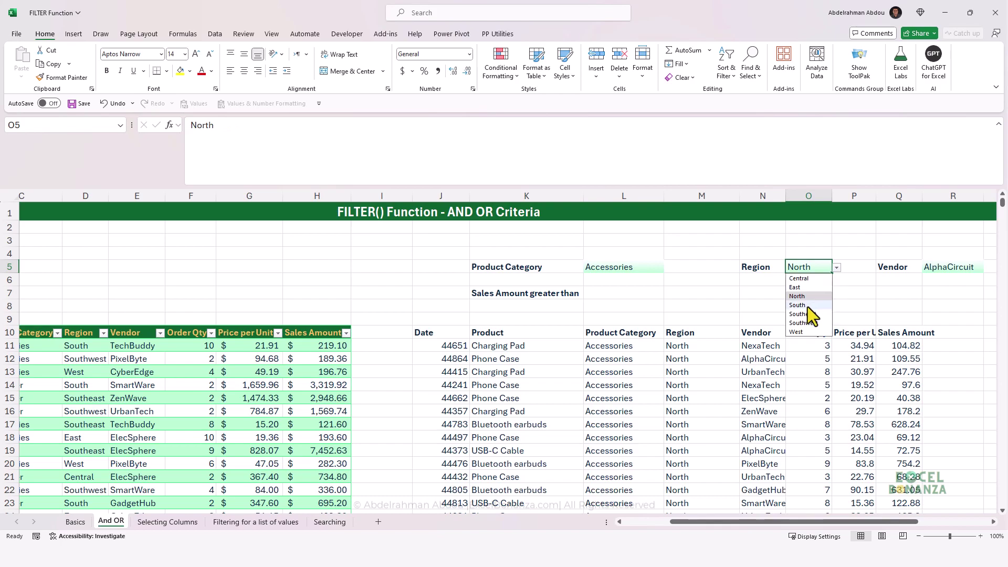
{"action": "left_click", "coordinate": [808, 306]}
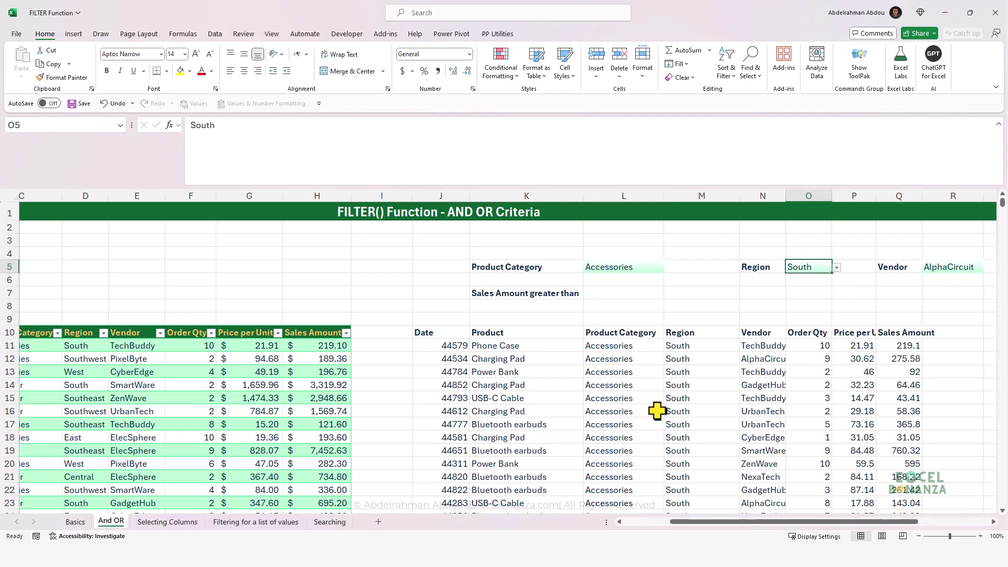
Apply the short date number format to the spilled Date results from J11 downward.
{"action": "left_click", "coordinate": [440, 346]}
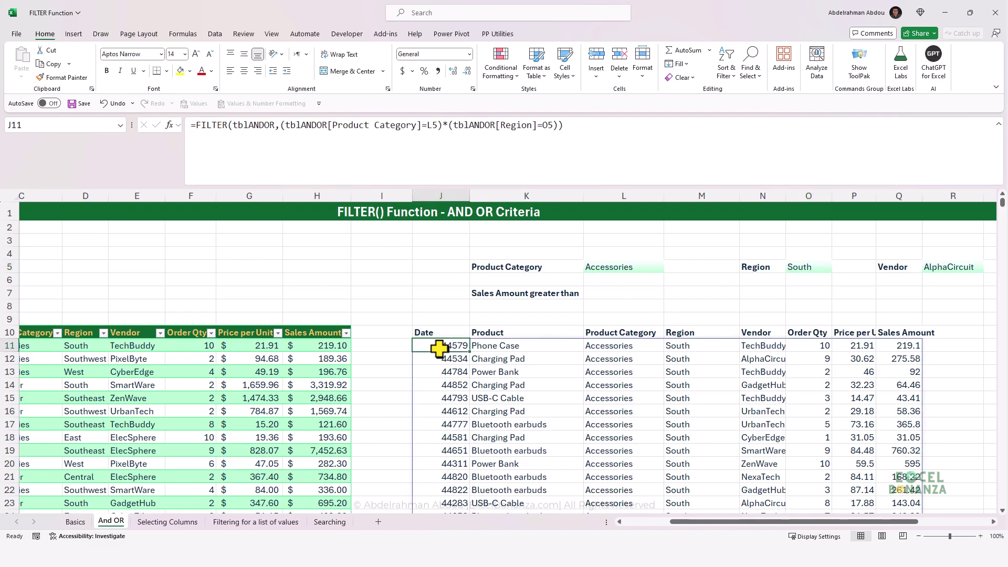
{"action": "key", "text": "ctrl+shift+Down"}
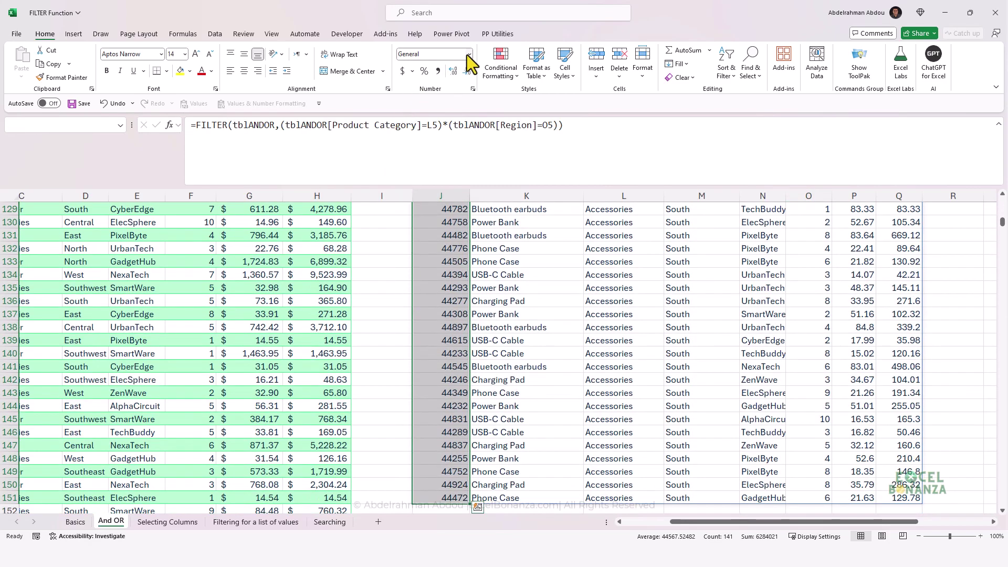
{"action": "left_click", "coordinate": [469, 54]}
{"action": "left_click", "coordinate": [450, 184]}
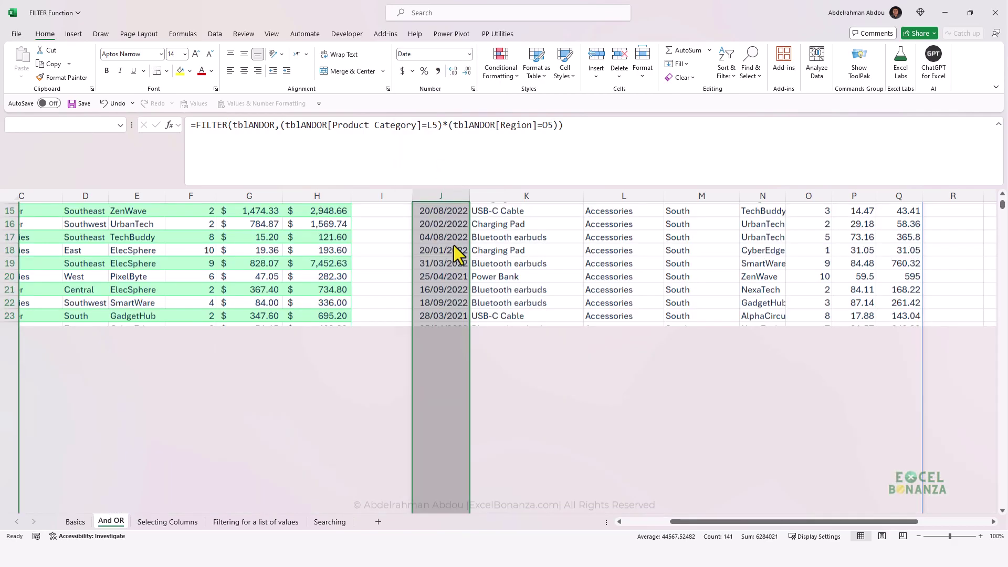
{"action": "scroll", "coordinate": [450, 244], "scroll_direction": "up", "scroll_amount": 5}
{"action": "left_click", "coordinate": [448, 348]}
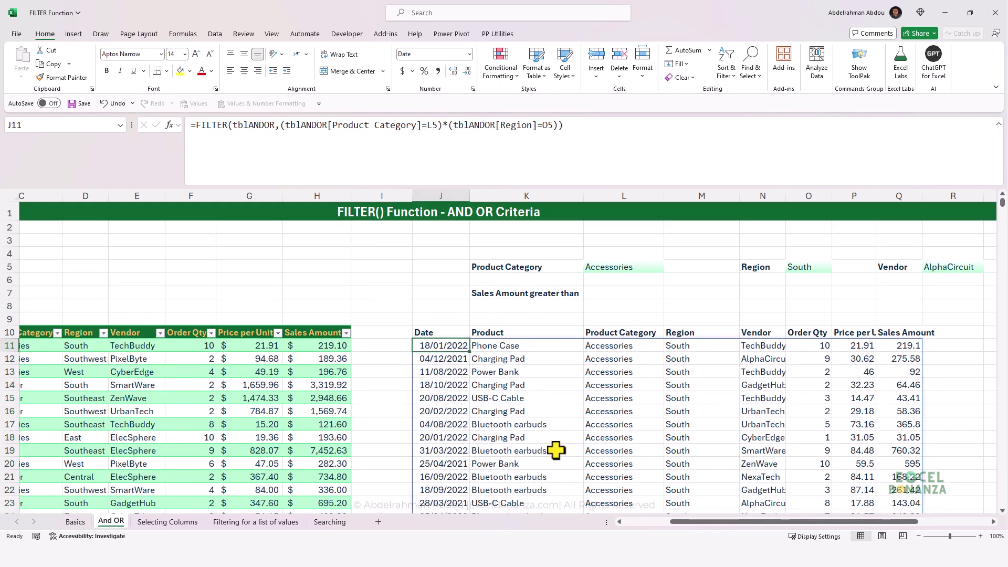
Examine the Product Category and Region conditions of the J11 FILTER formula and the multiplication joining them.
{"action": "left_click", "coordinate": [442, 125]}
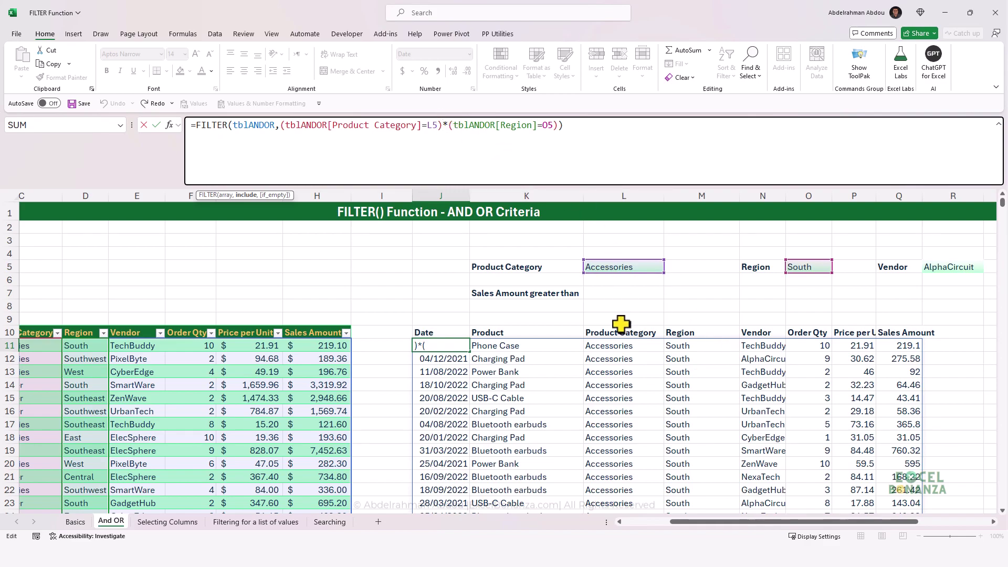
{"action": "left_click_drag", "start_coordinate": [438, 128], "coordinate": [286, 128]}
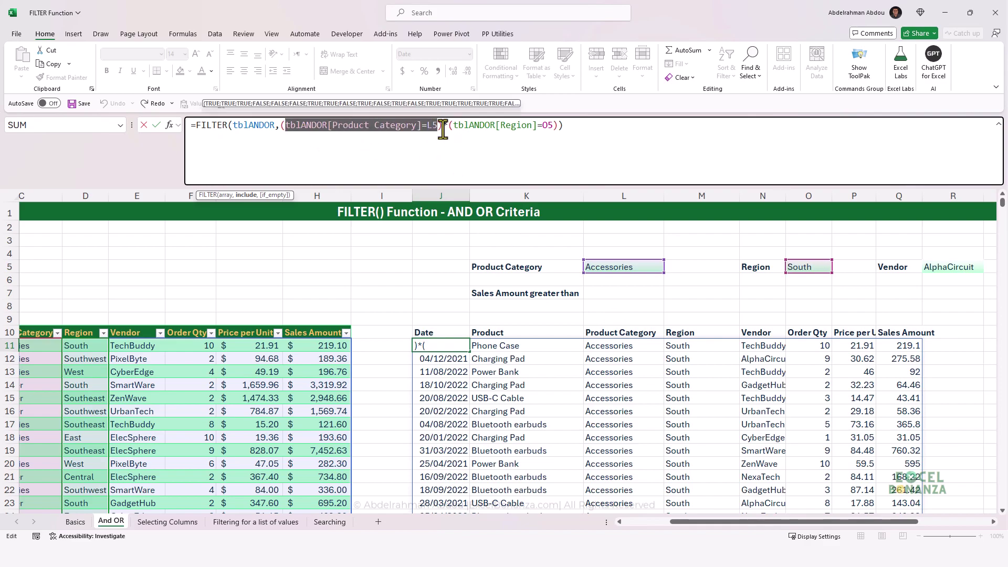
{"action": "left_click_drag", "start_coordinate": [453, 127], "coordinate": [554, 129]}
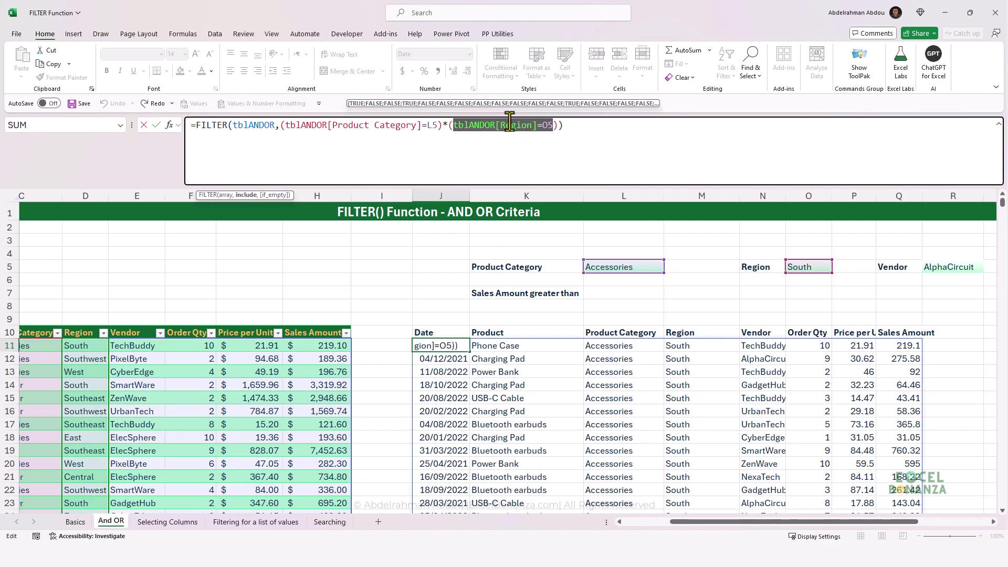
{"action": "left_click", "coordinate": [290, 127]}
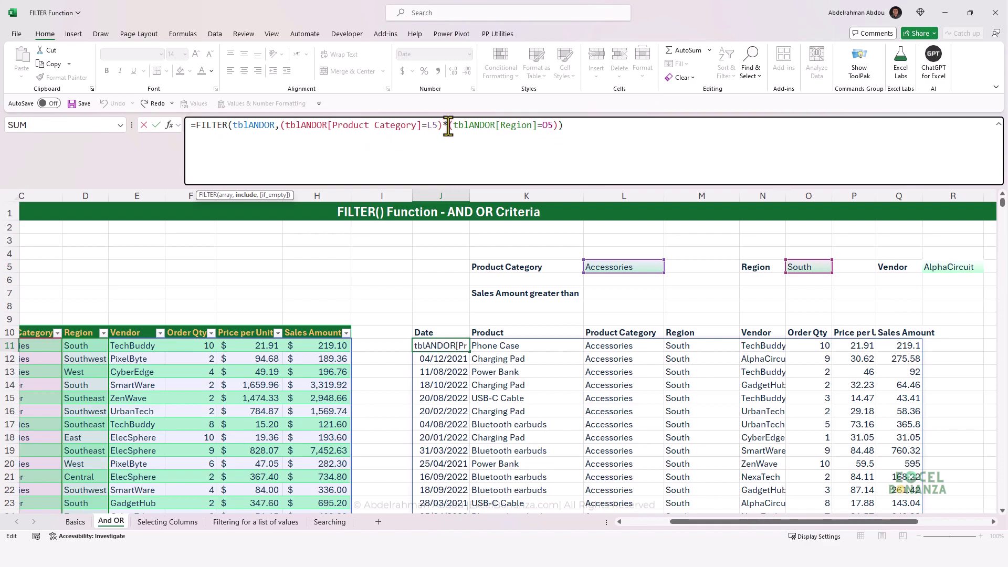
{"action": "left_click_drag", "start_coordinate": [442, 126], "coordinate": [450, 134]}
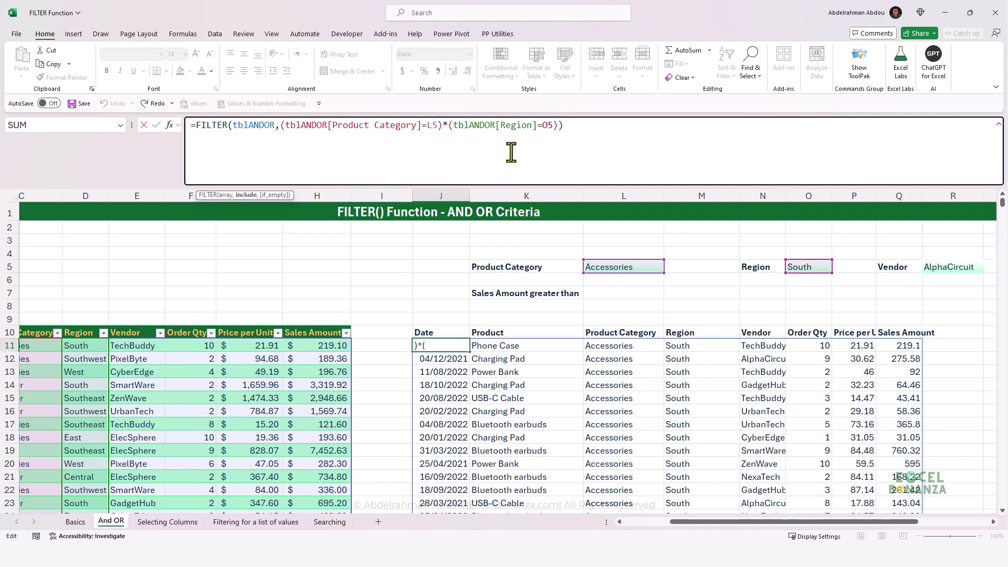
{"action": "left_click", "coordinate": [429, 128]}
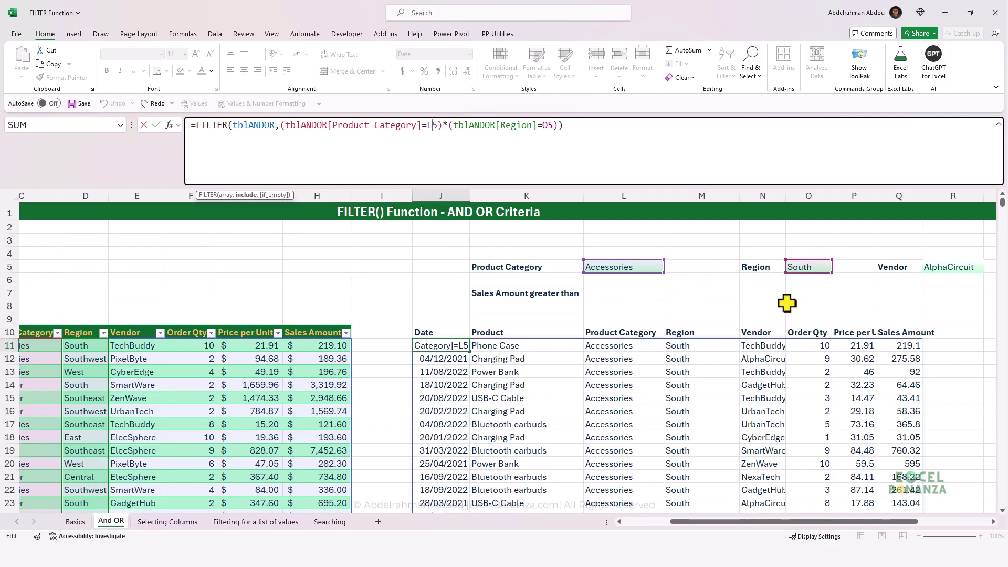
{"action": "key", "text": "ctrl+Return"}
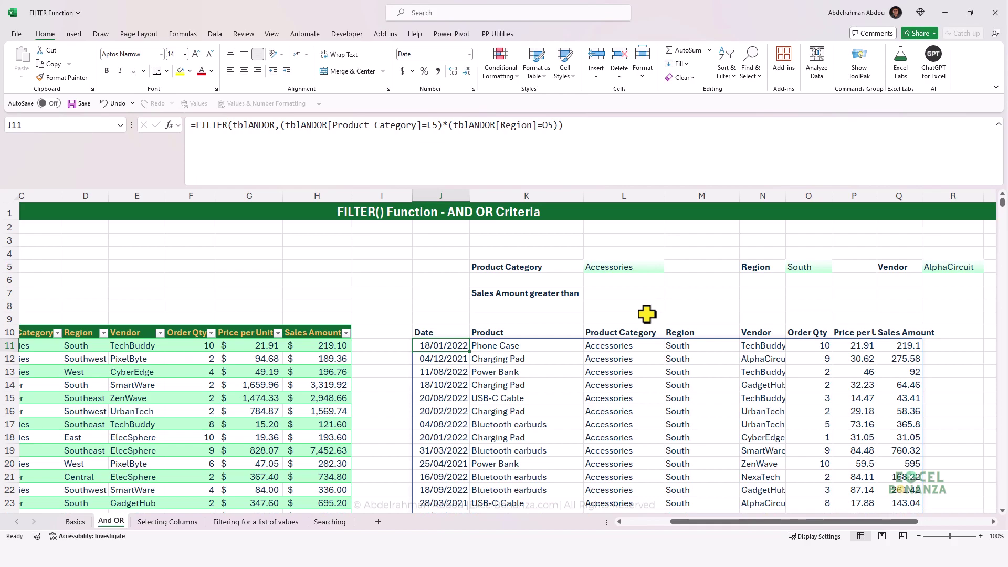
Replace the multiplication between the two conditions of the J11 FILTER formula with + and check the category and region of the results.
{"action": "left_click", "coordinate": [449, 126]}
{"action": "type", "text": "("}
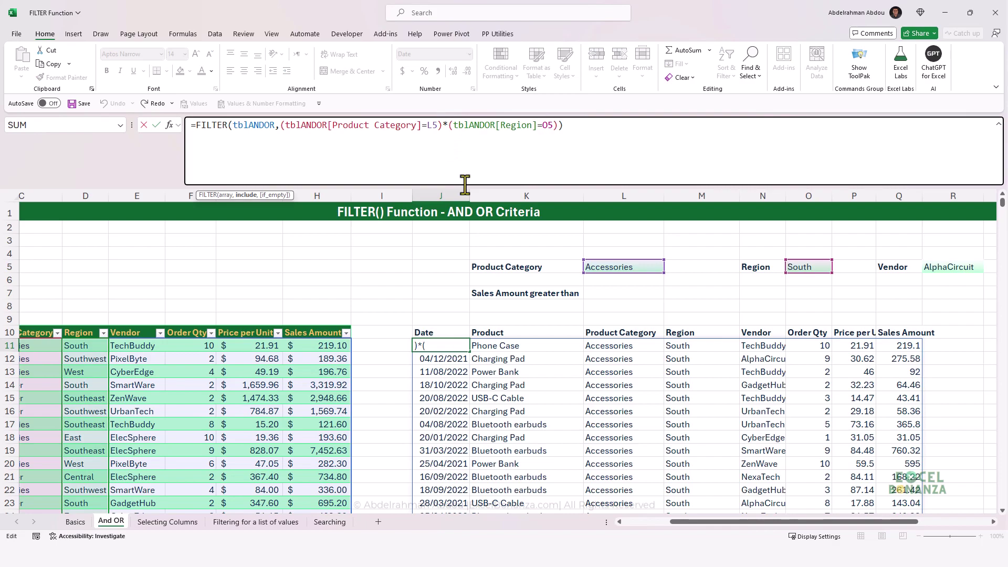
{"action": "key", "text": "BackSpace"}
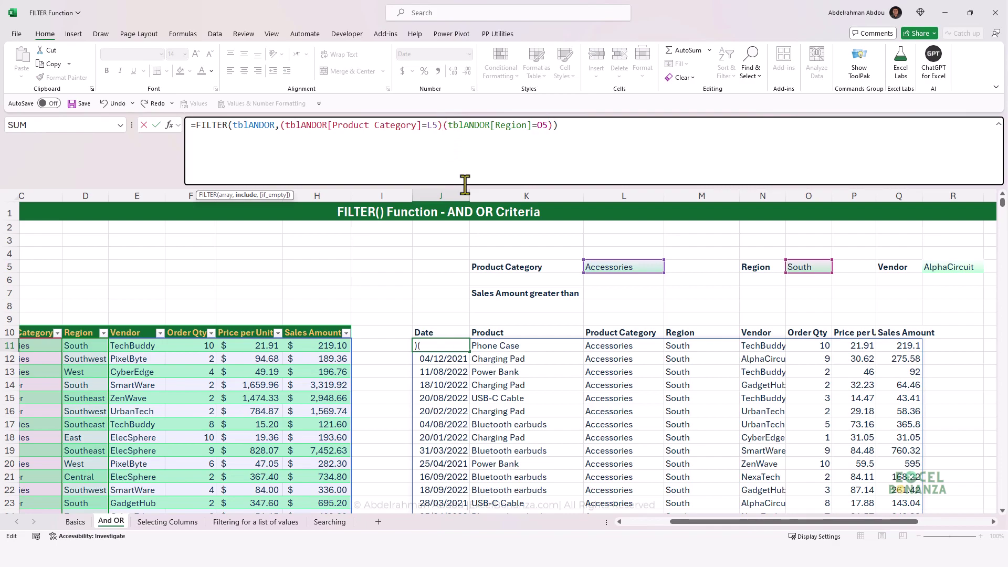
{"action": "type", "text": "+"}
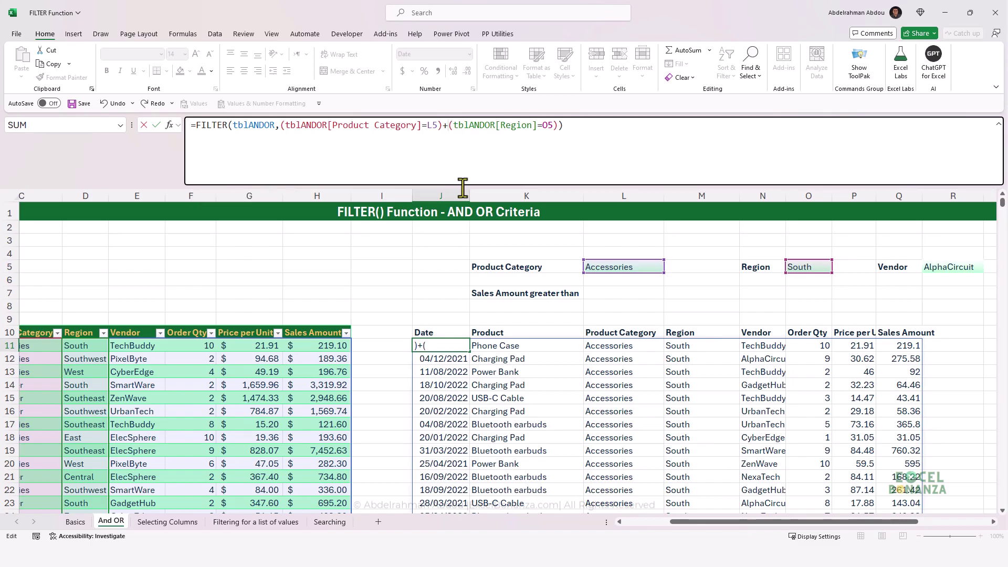
{"action": "key", "text": "Return"}
{"action": "key", "text": "Up"}
{"action": "key", "text": "Right"}
{"action": "key", "text": "Right"}
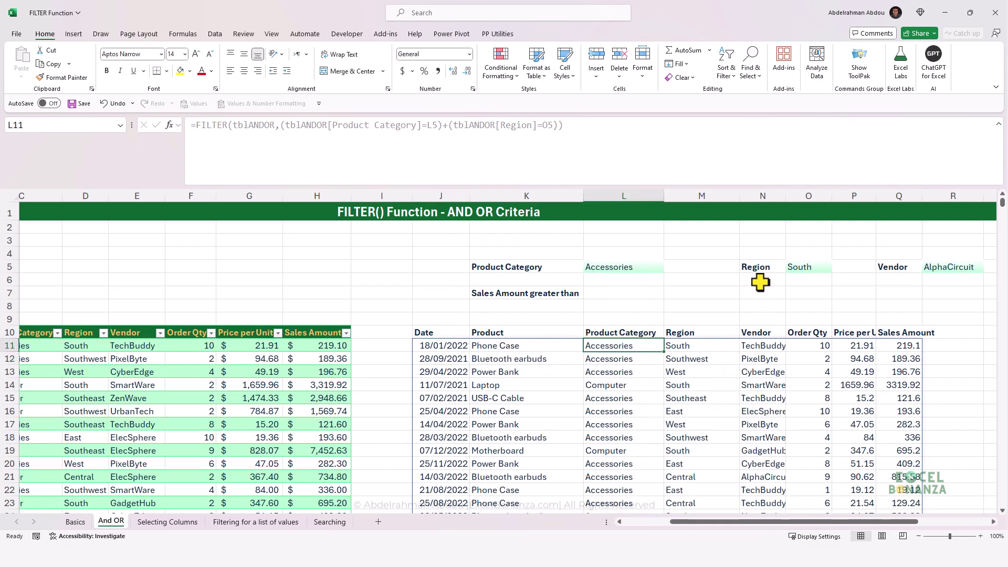
{"action": "left_click", "coordinate": [697, 359]}
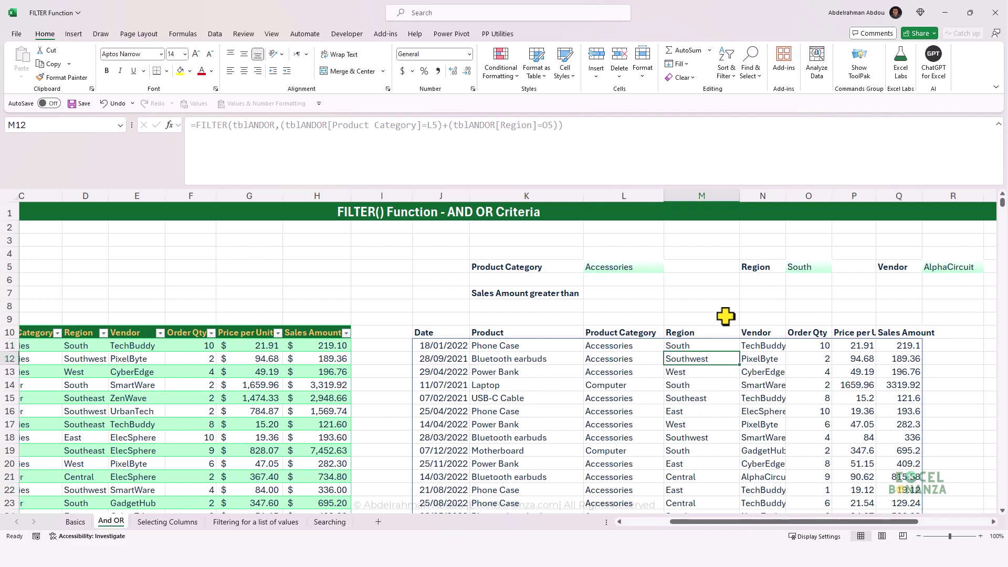
{"action": "left_click", "coordinate": [429, 345]}
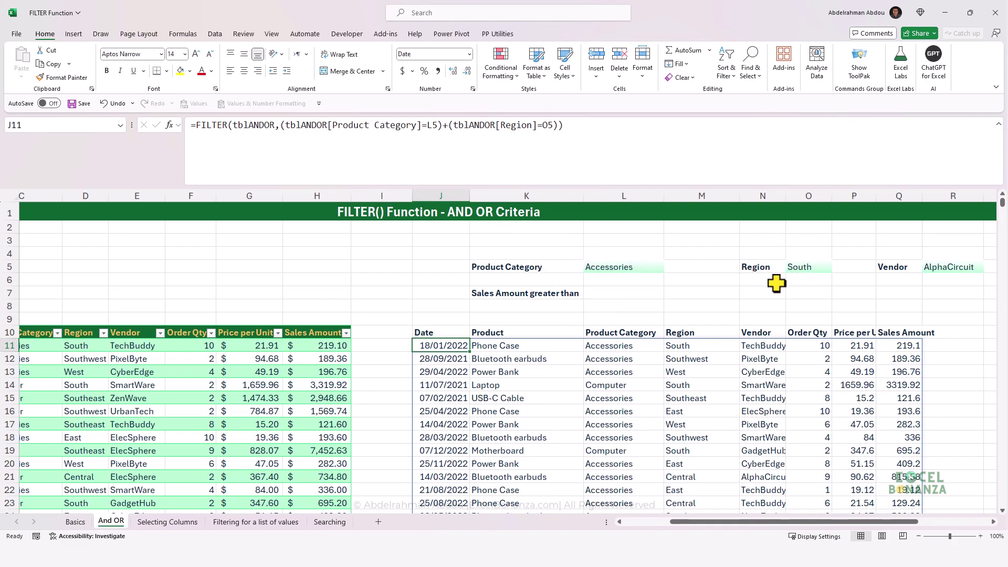
Enter 1000 in L7 as the Sales Amount greater than criterion.
{"action": "left_click", "coordinate": [596, 293]}
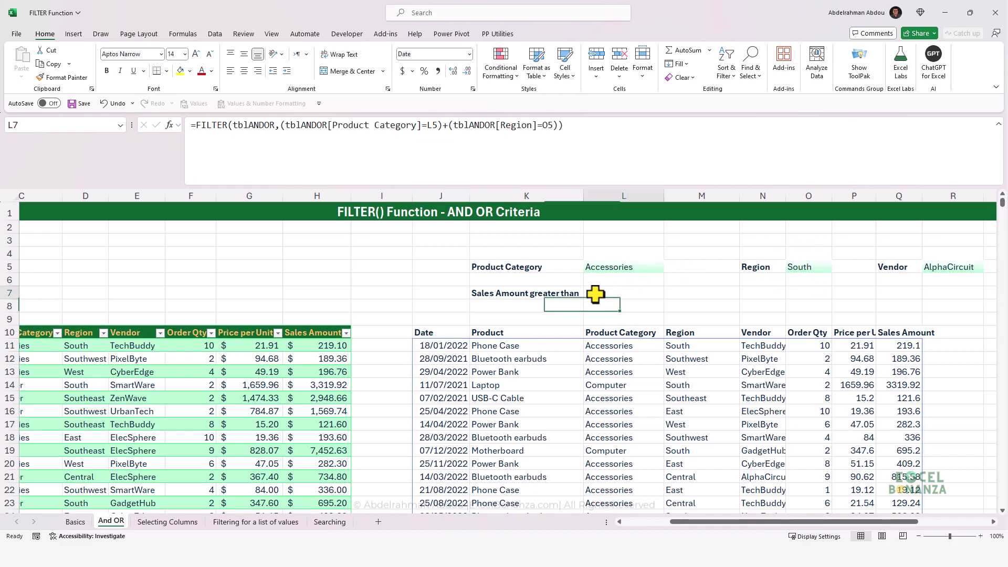
{"action": "type", "text": "1"}
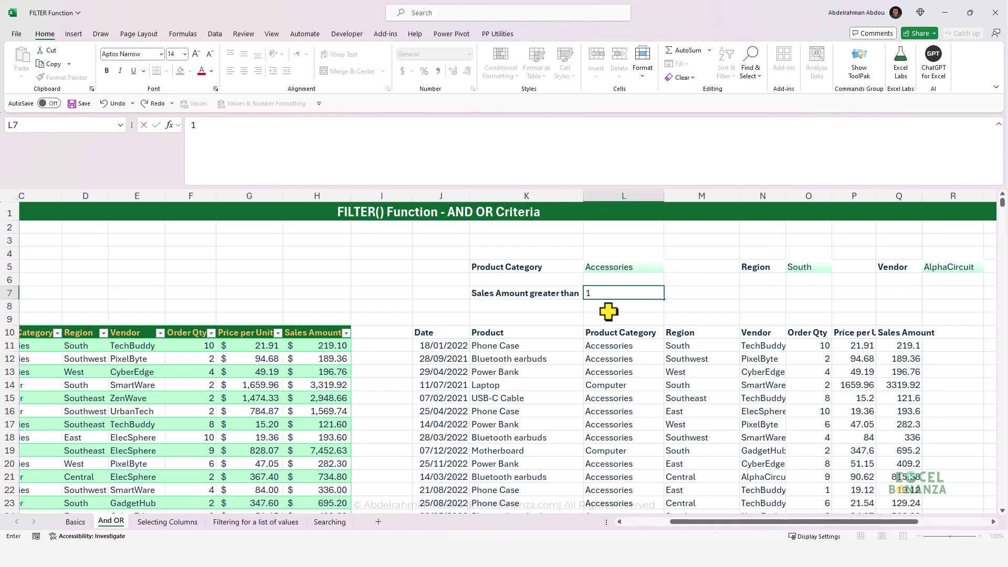
{"action": "type", "text": "000"}
{"action": "key", "text": "Return"}
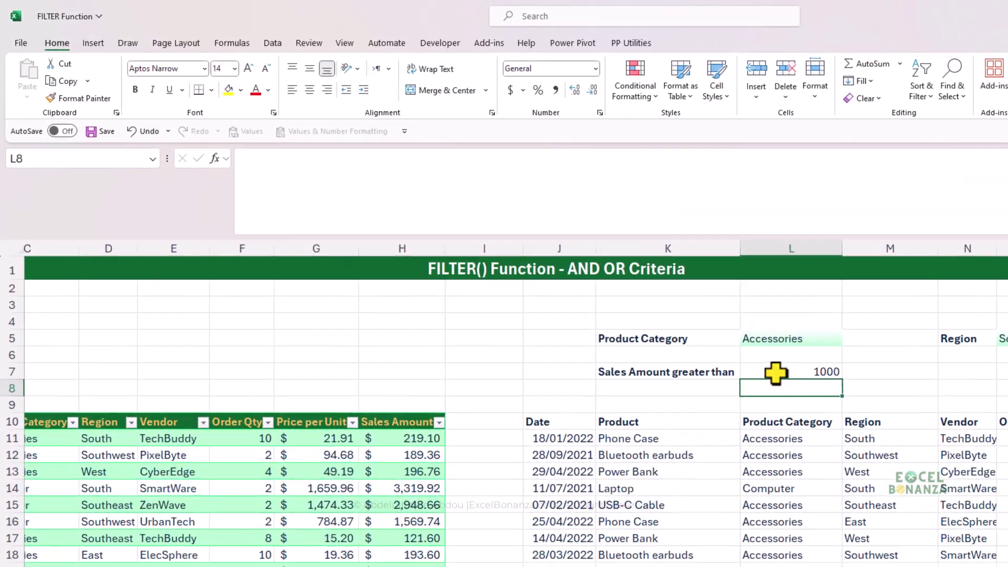
Enclose the combined Product Category + Region conditions of the J11 FILTER formula in an outer pair of parentheses.
{"action": "left_click", "coordinate": [441, 345]}
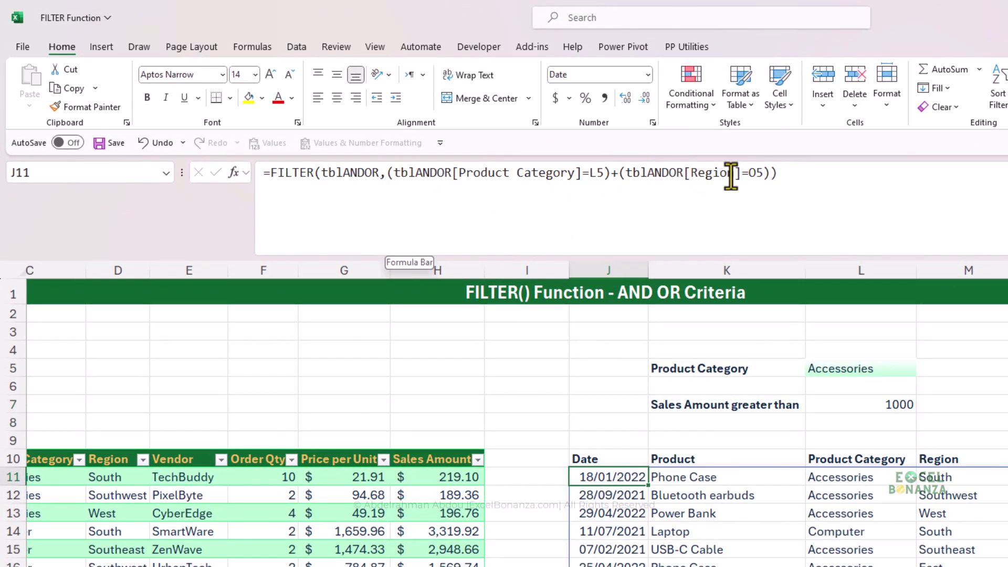
{"action": "left_click", "coordinate": [770, 174]}
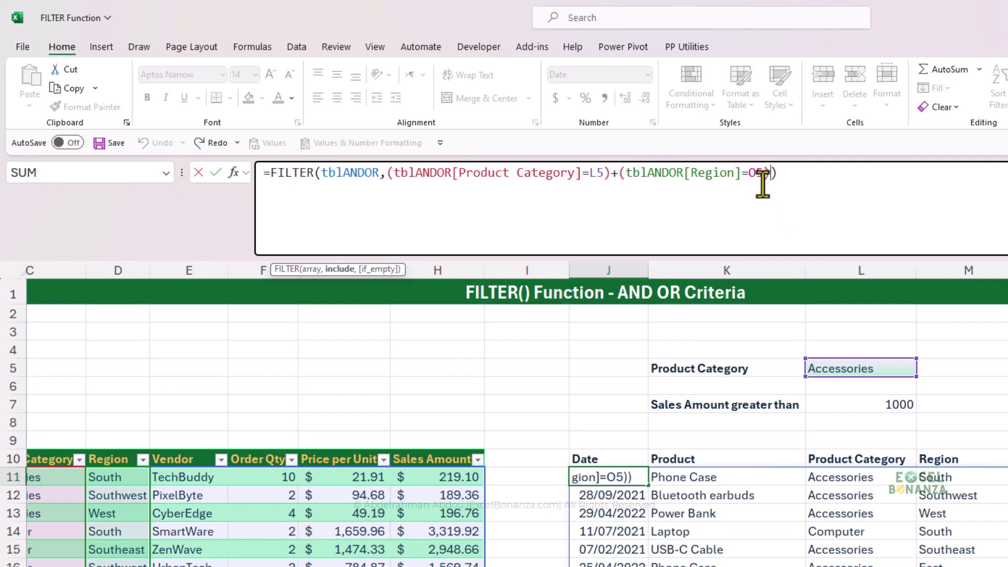
{"action": "type", "text": ")"}
{"action": "left_click", "coordinate": [388, 174]}
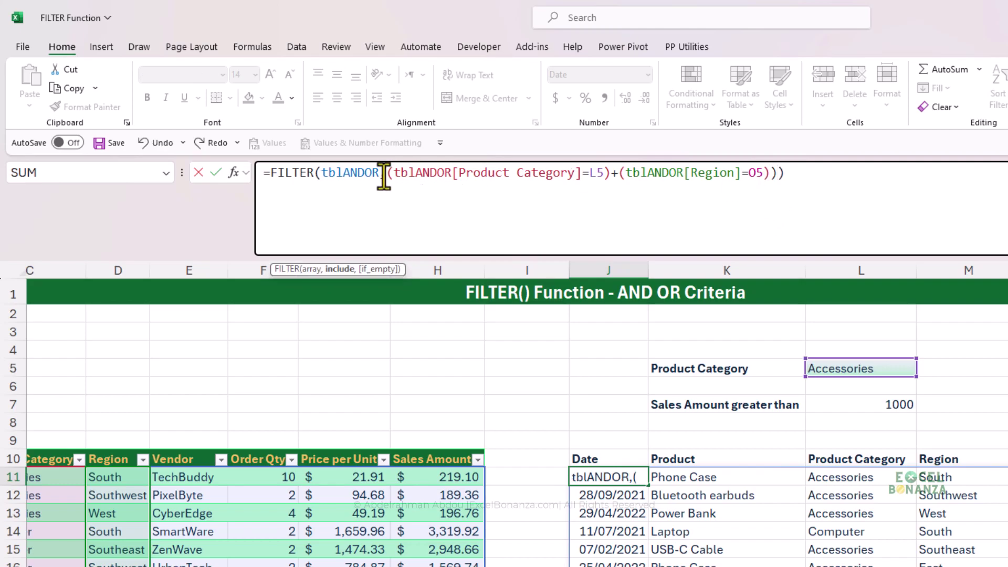
{"action": "type", "text": "("}
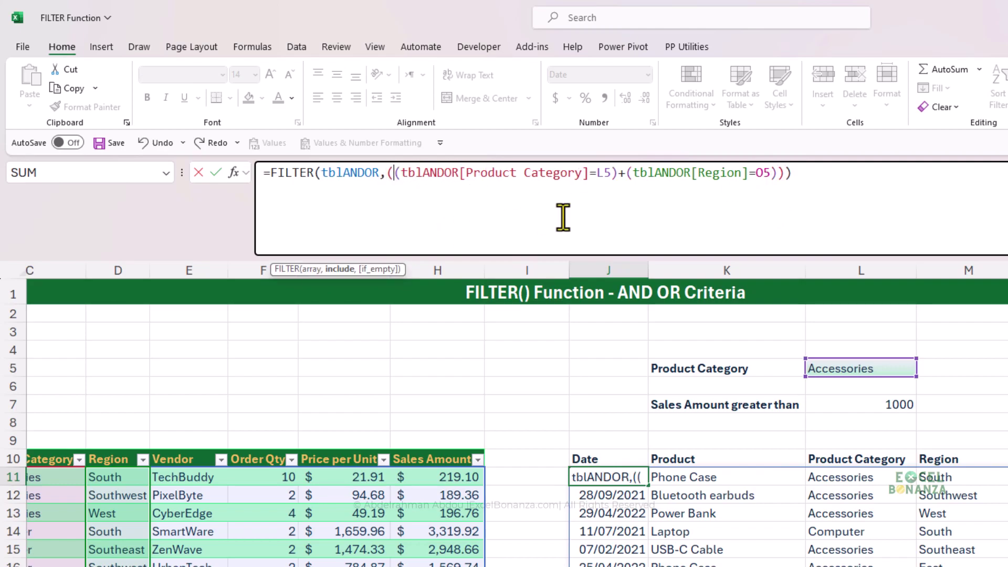
{"action": "left_click", "coordinate": [784, 174]}
{"action": "left_click_drag", "start_coordinate": [787, 175], "coordinate": [395, 186]}
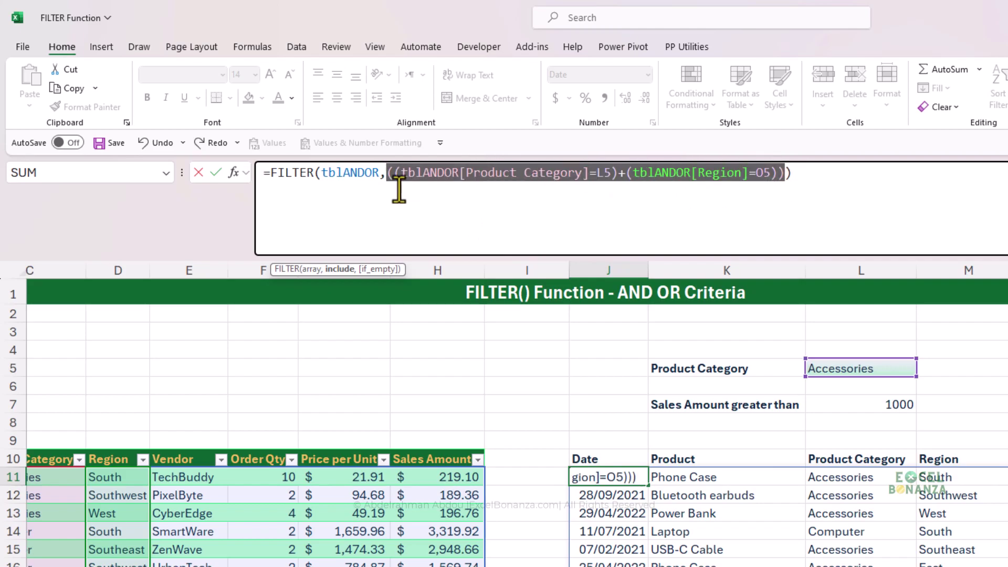
Multiply the grouped conditions in the J11 formula by tblANDOR[Sales Amount]>1000 and review both factors.
{"action": "left_click", "coordinate": [785, 174]}
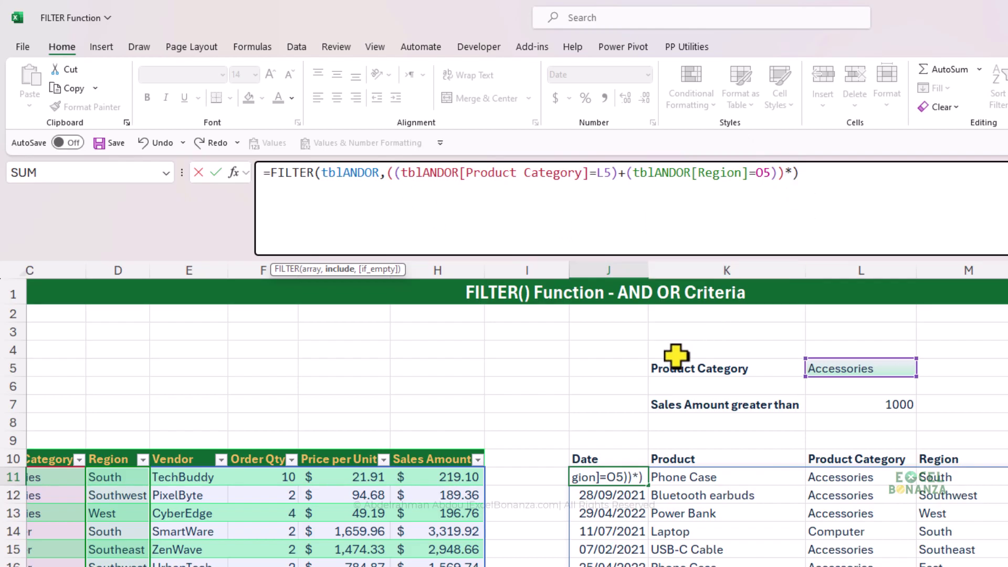
{"action": "type", "text": "tblANDOR[sa"}
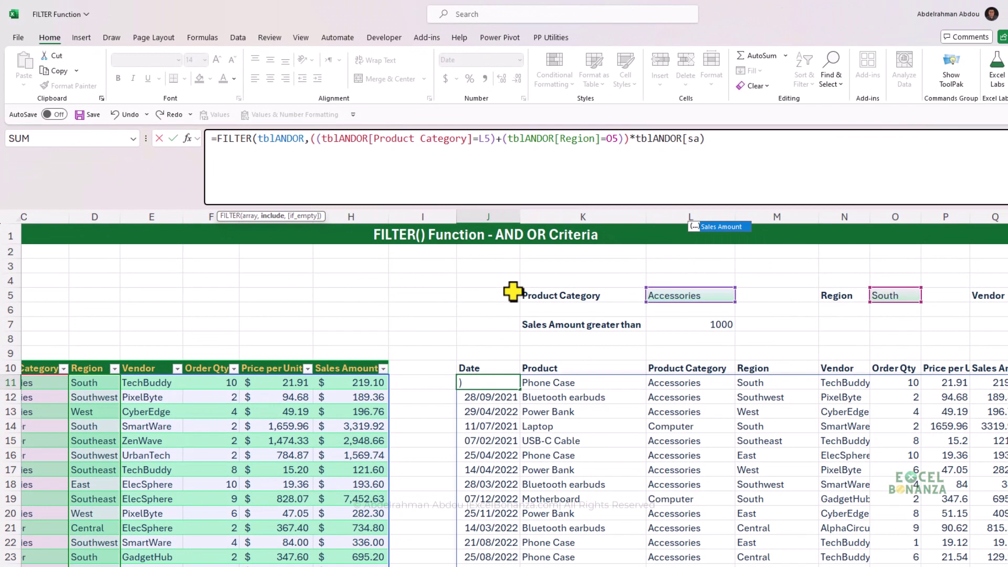
{"action": "key", "text": "Tab"}
{"action": "type", "text": ">100"}
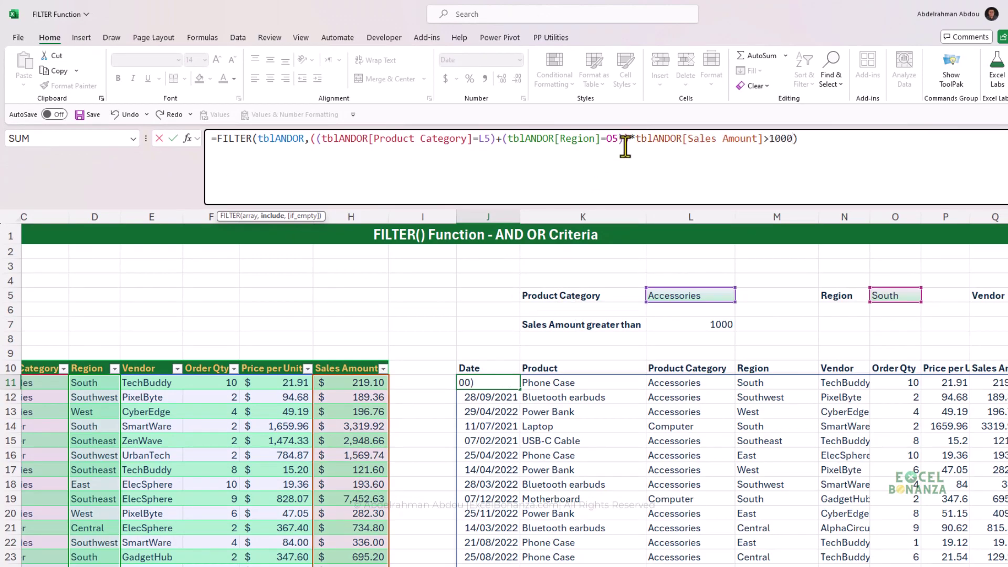
{"action": "left_click_drag", "start_coordinate": [629, 140], "coordinate": [310, 140]}
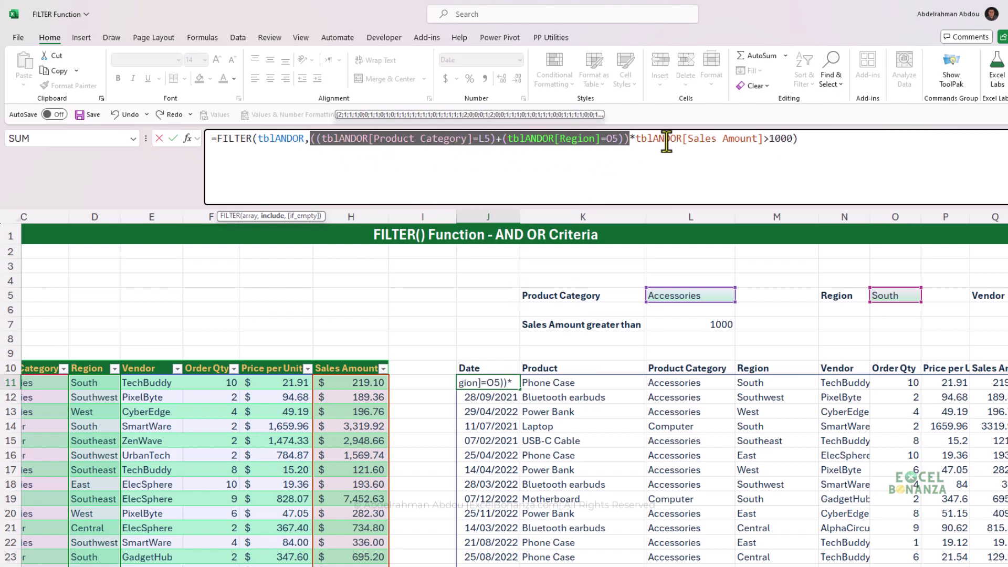
{"action": "left_click", "coordinate": [630, 139]}
{"action": "double_click", "coordinate": [637, 139]}
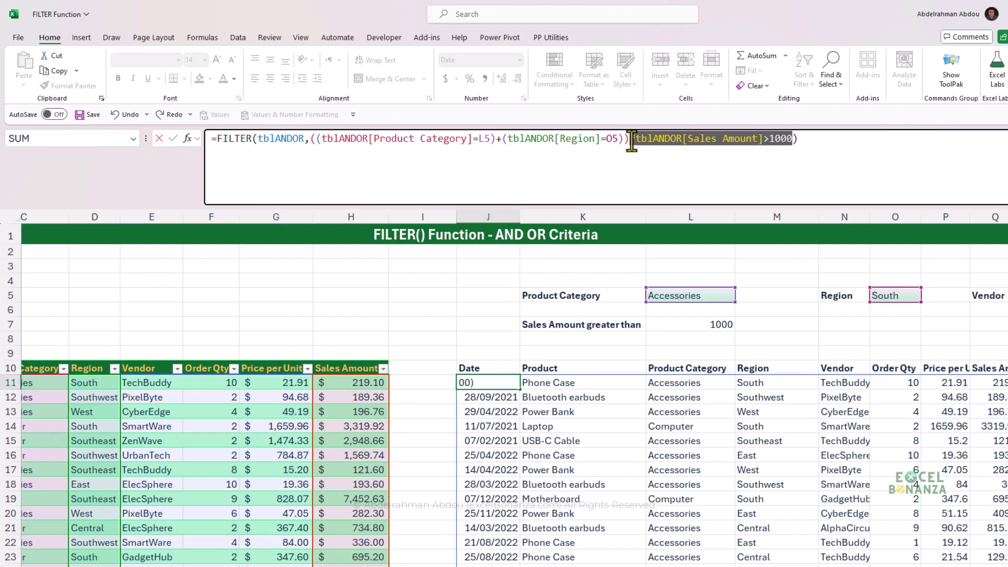
Enclose the tblANDOR[Sales Amount]>1000 condition of the J11 formula in its own parentheses, enter it and check the results against the criteria.
{"action": "key", "text": "Left"}
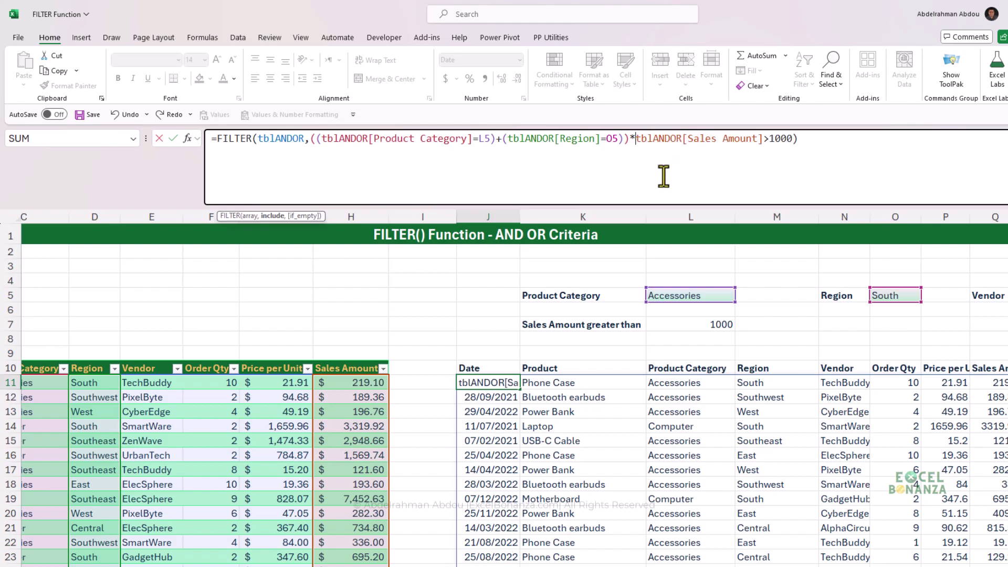
{"action": "left_click", "coordinate": [794, 140]}
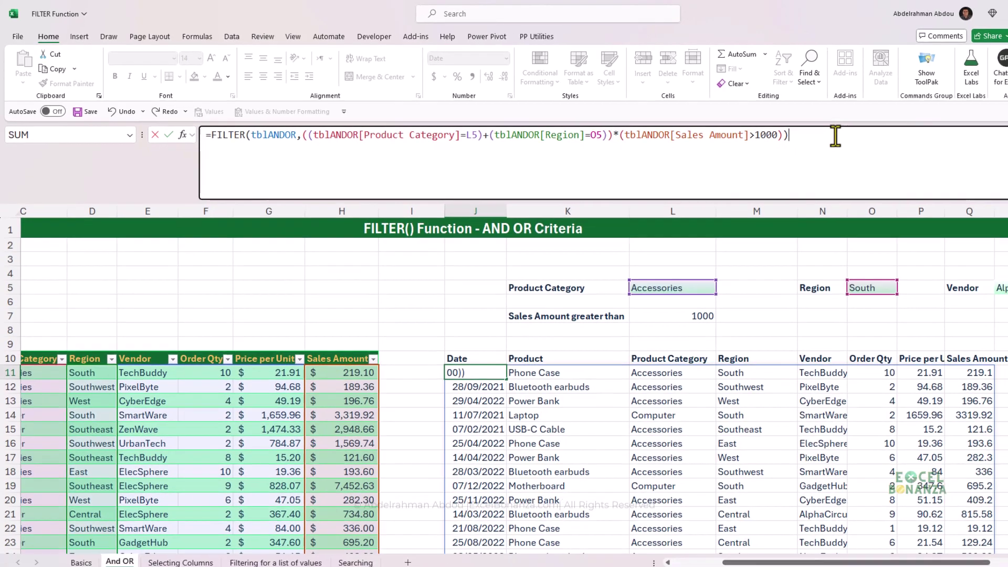
{"action": "key", "text": "Return"}
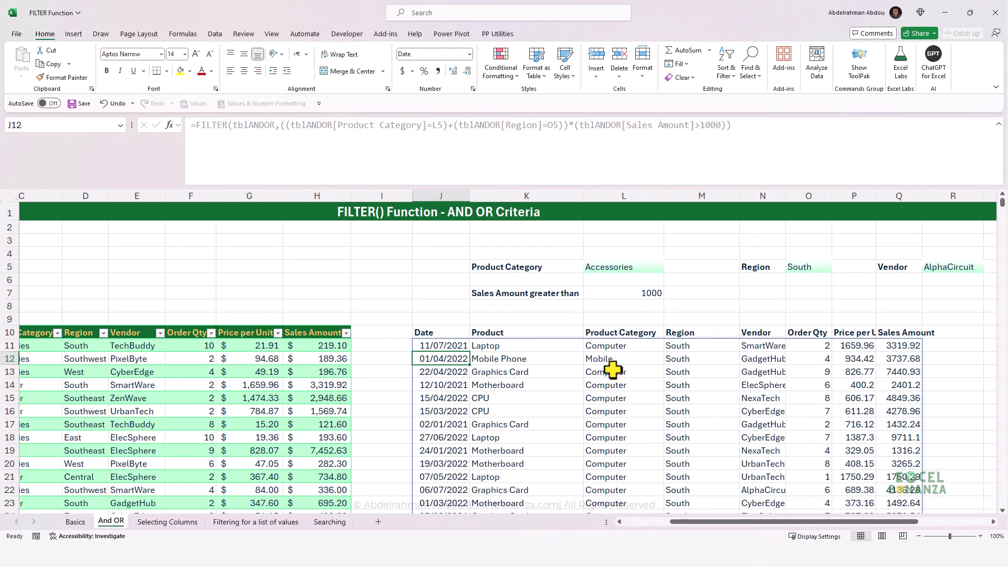
{"action": "left_click", "coordinate": [638, 269]}
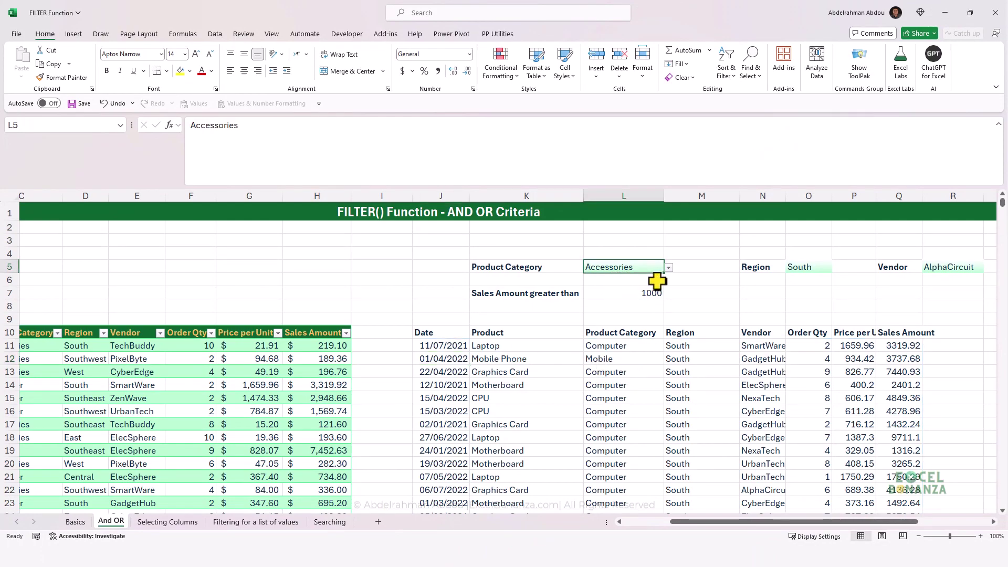
{"action": "left_click", "coordinate": [799, 267]}
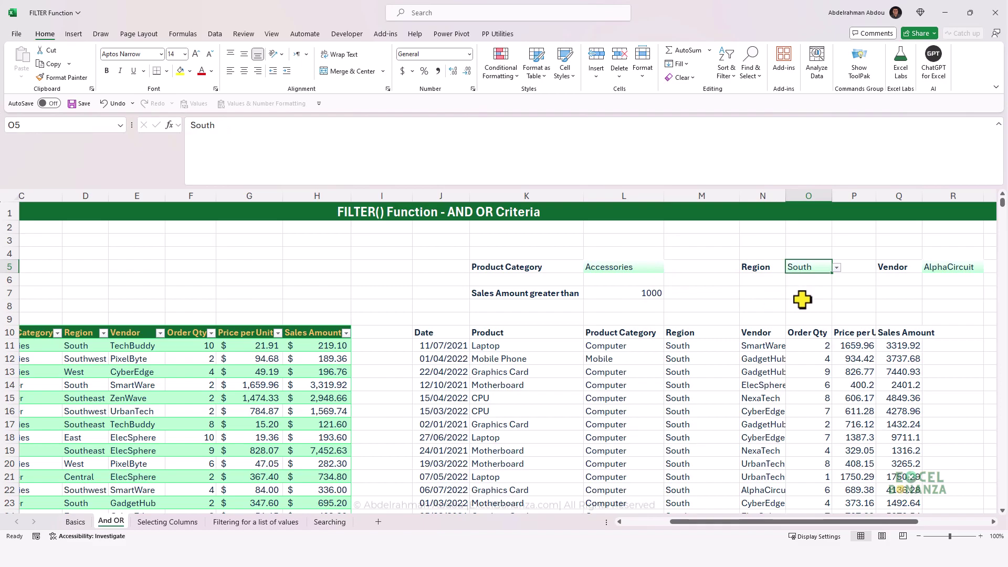
{"action": "left_click", "coordinate": [895, 347]}
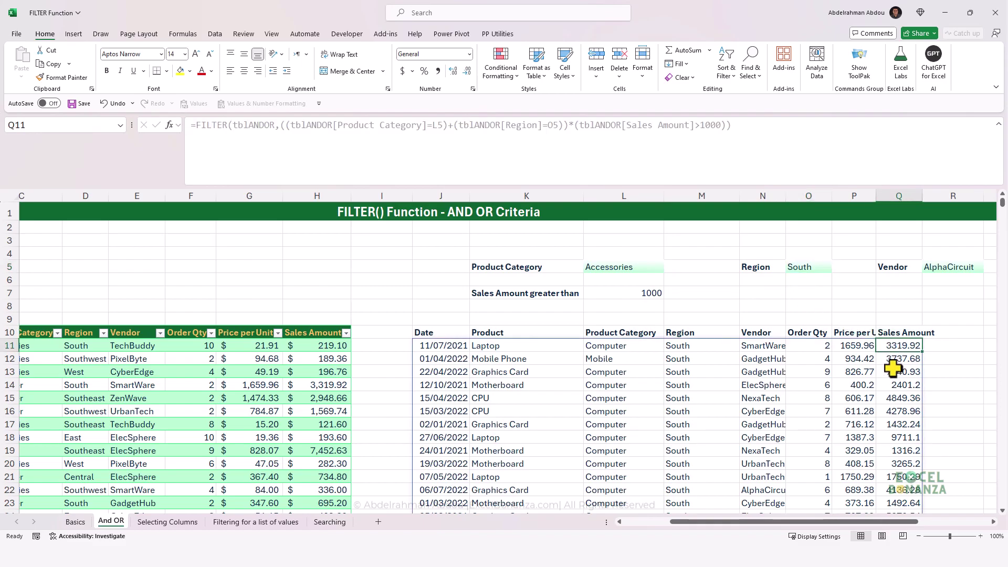
{"action": "scroll", "coordinate": [892, 369], "scroll_direction": "down", "scroll_amount": 8}
{"action": "scroll", "coordinate": [894, 366], "scroll_direction": "up", "scroll_amount": 7}
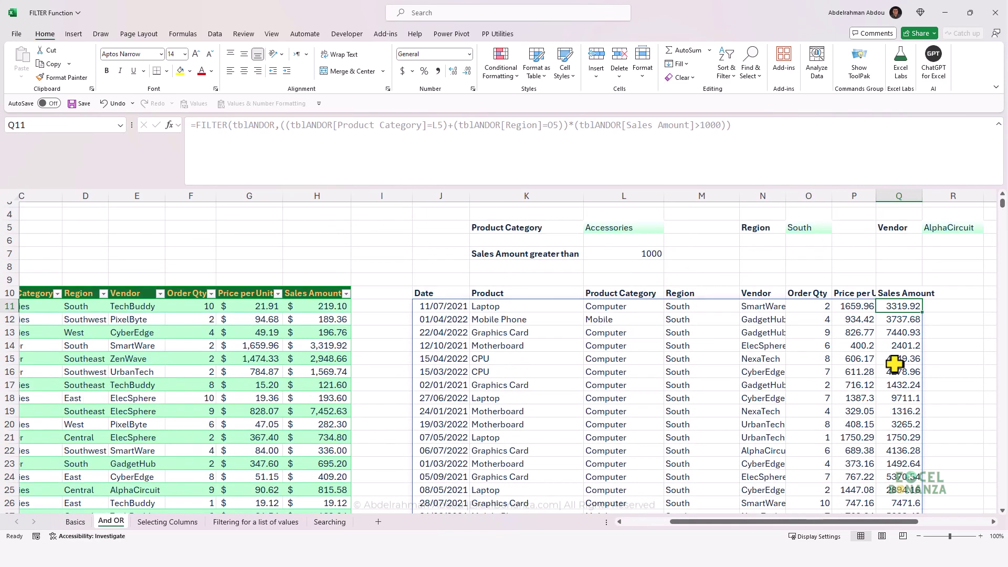
Wrap the J11 FILTER formula in SORT with sort index 8 and sort order -1 to order the results by descending Sales Amount.
{"action": "key", "text": "ctrl+Left"}
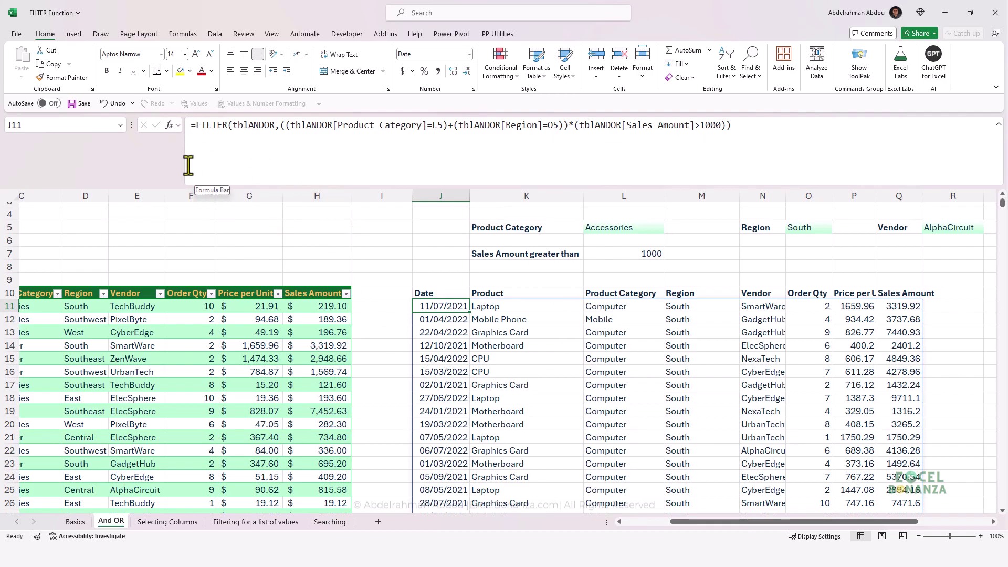
{"action": "left_click", "coordinate": [195, 126]}
{"action": "type", "text": "SORT("}
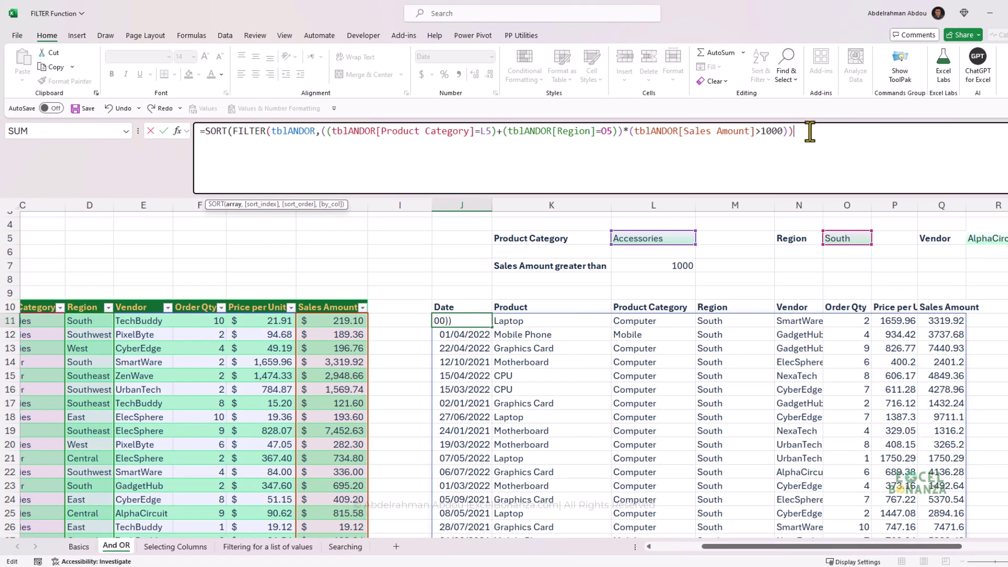
{"action": "type", "text": ","}
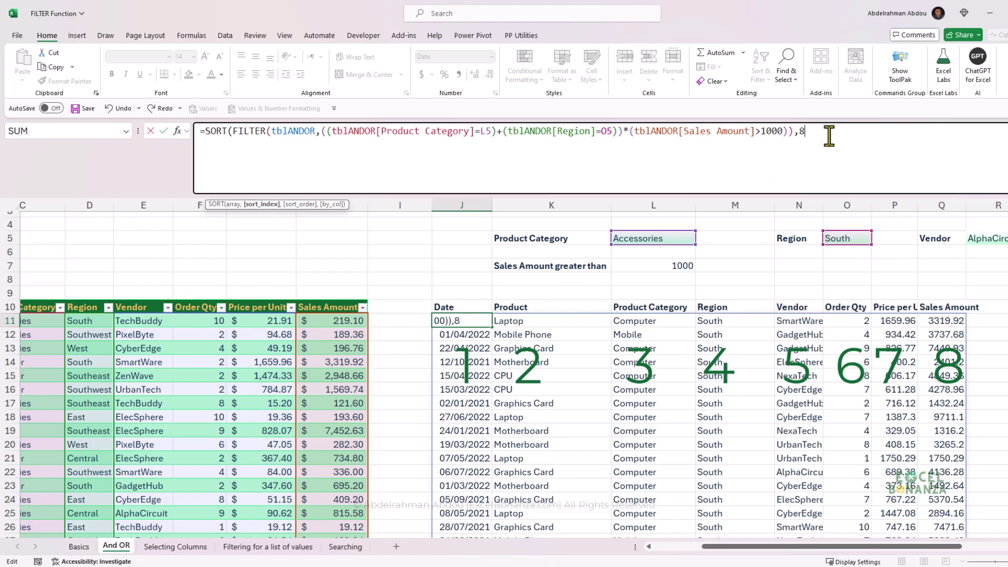
{"action": "type", "text": "8,"}
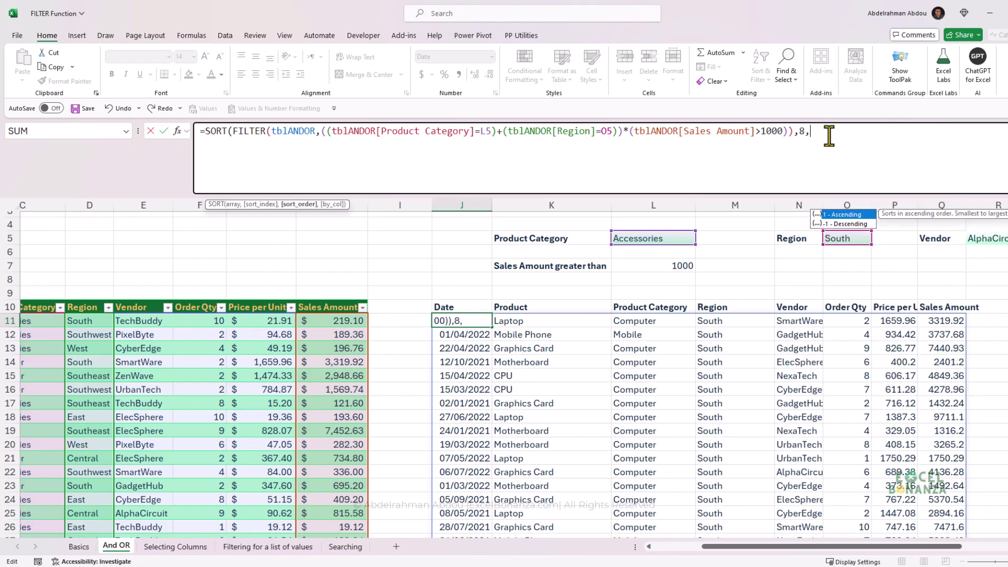
{"action": "type", "text": "-1"}
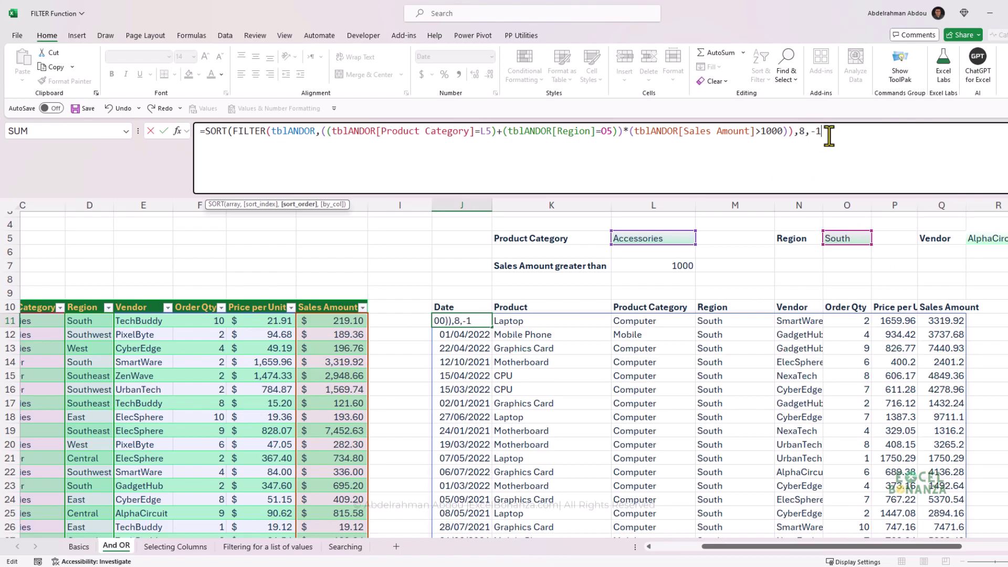
{"action": "type", "text": ")"}
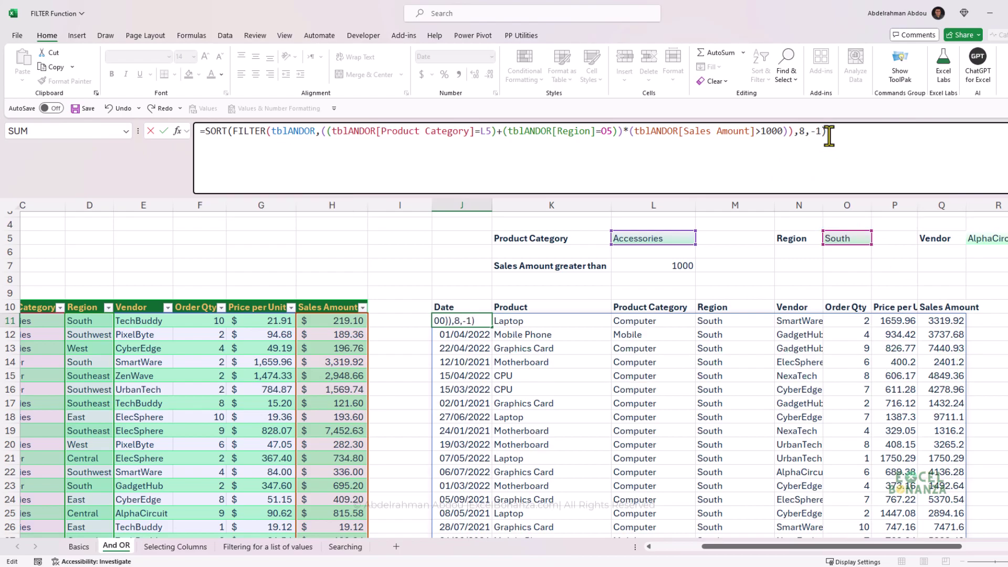
{"action": "key", "text": "Return"}
{"action": "left_click", "coordinate": [945, 321]}
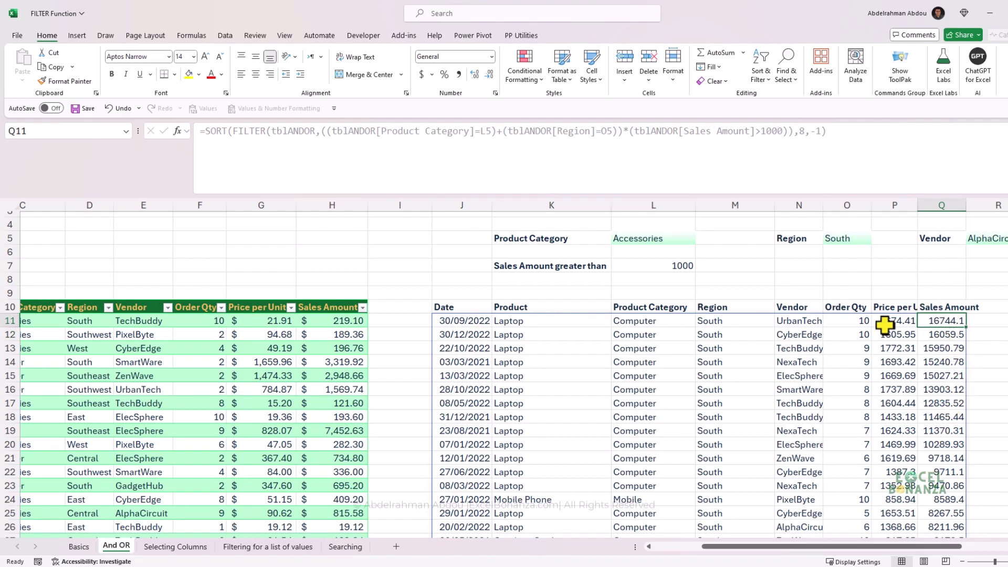
{"action": "left_click", "coordinate": [461, 320]}
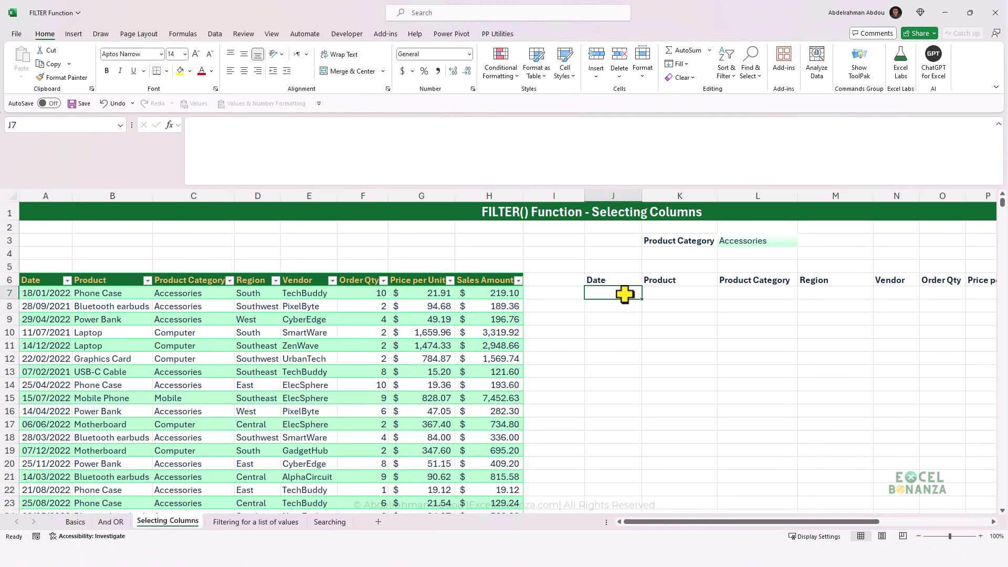
Enter =FILTER(tblSelectColumns,tblSelectColumns[Product Category]=L3) in J7 of the Selecting Columns sheet.
{"action": "type", "text": "=filter"}
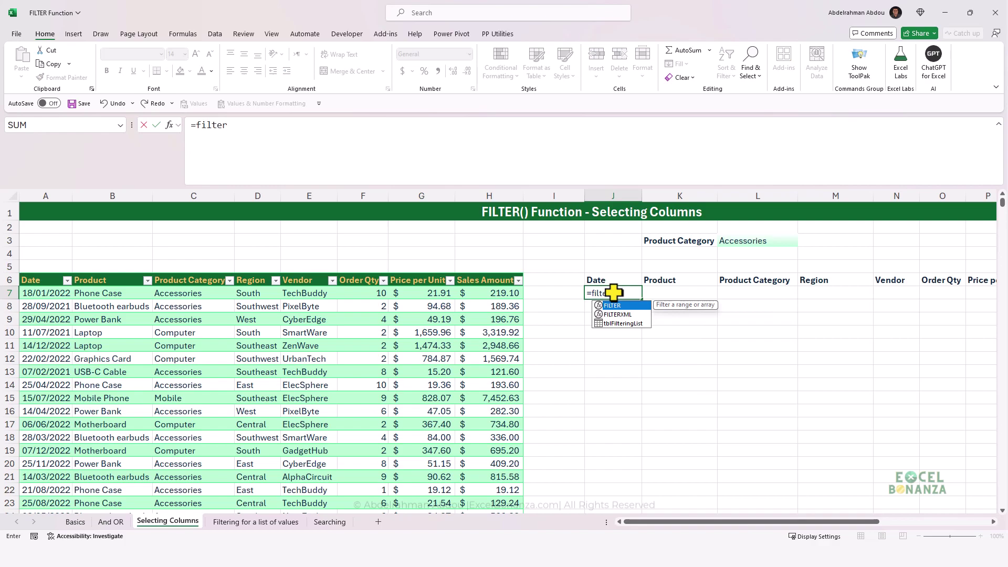
{"action": "key", "text": "Tab"}
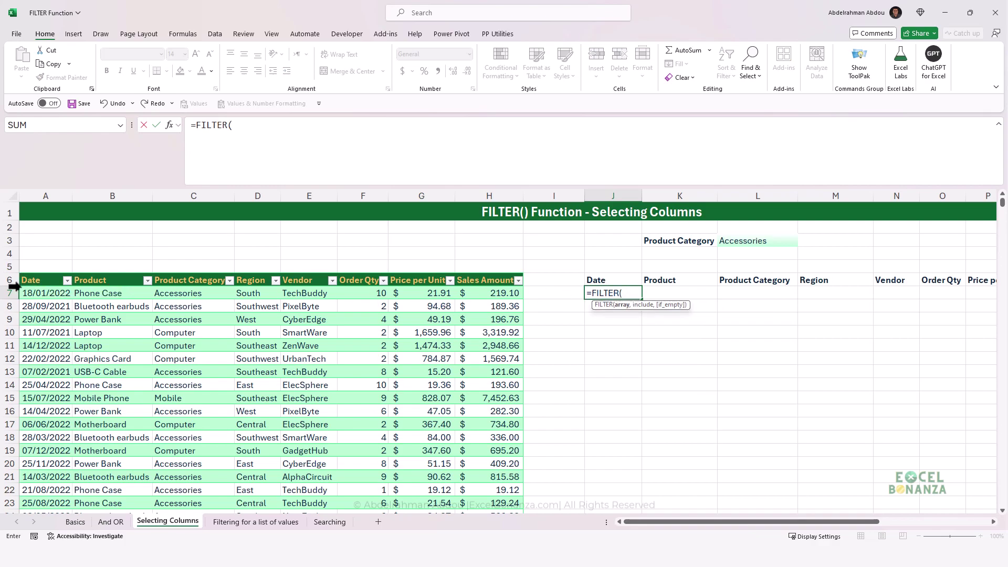
{"action": "left_click", "coordinate": [11, 269]}
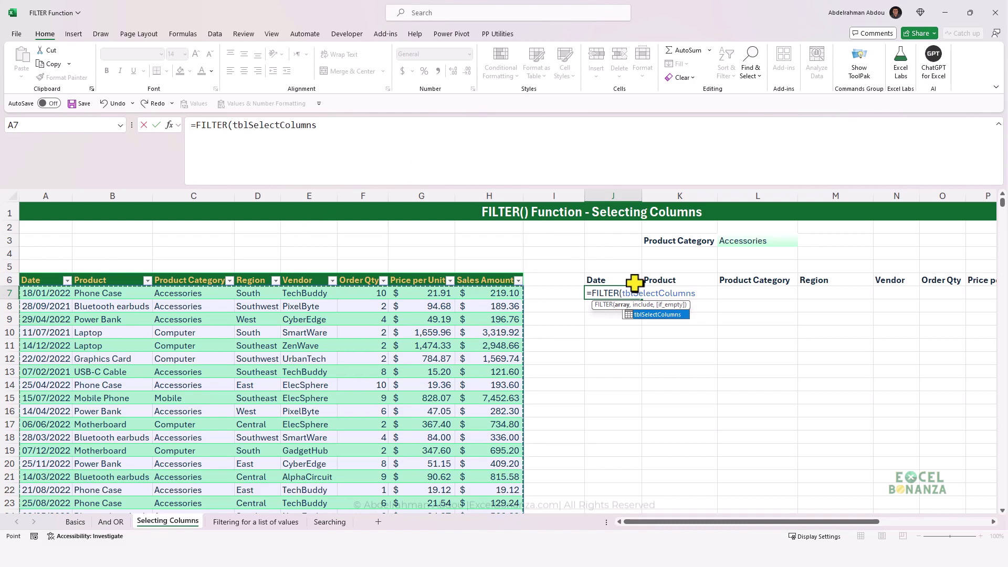
{"action": "type", "text": ","}
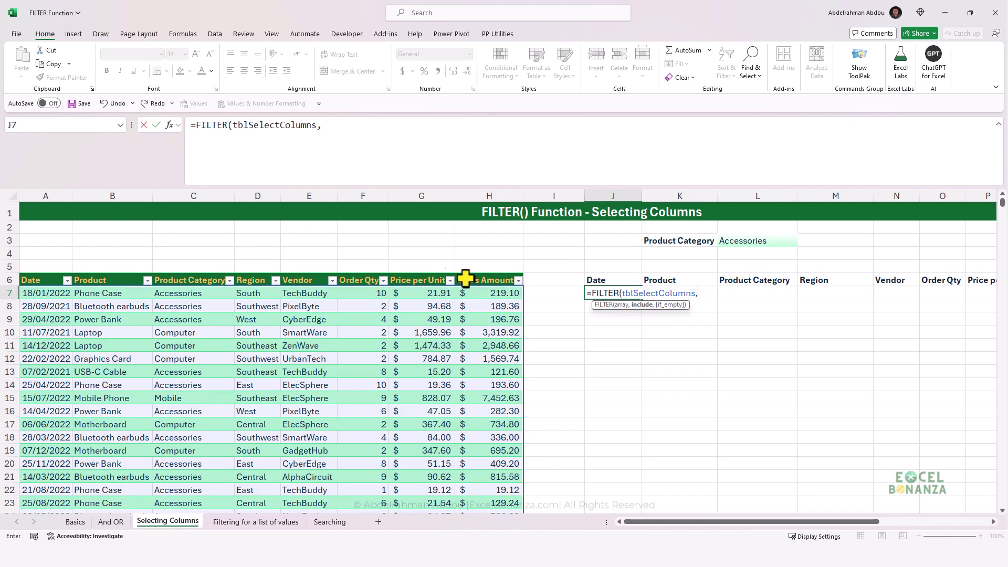
{"action": "left_click", "coordinate": [228, 275]}
{"action": "type", "text": "="}
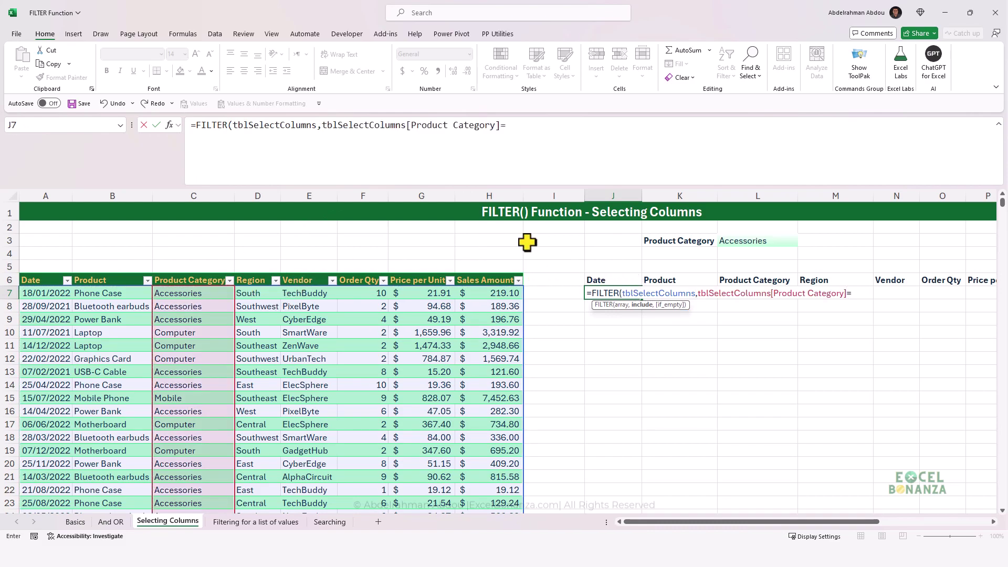
{"action": "left_click", "coordinate": [752, 242]}
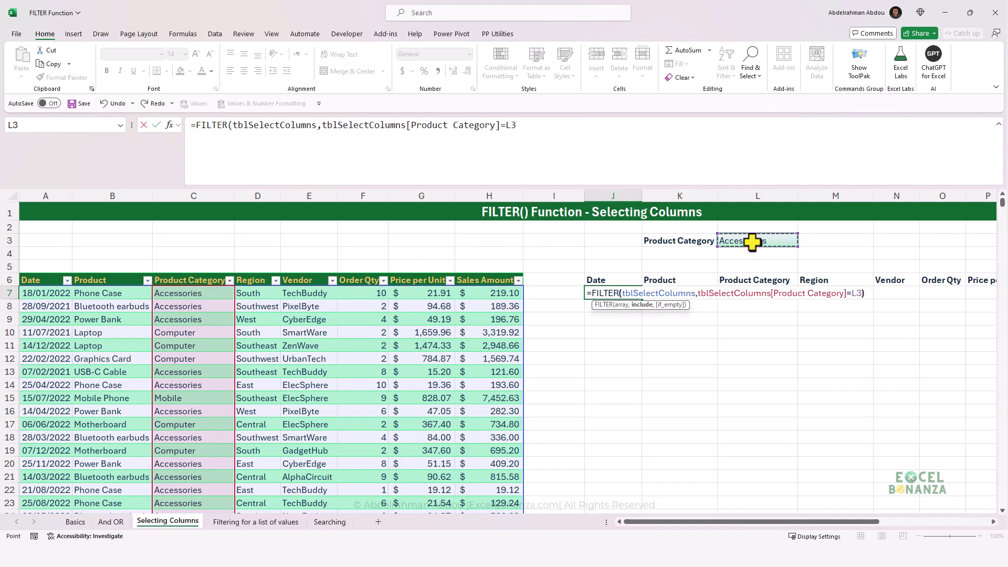
{"action": "key", "text": "Return"}
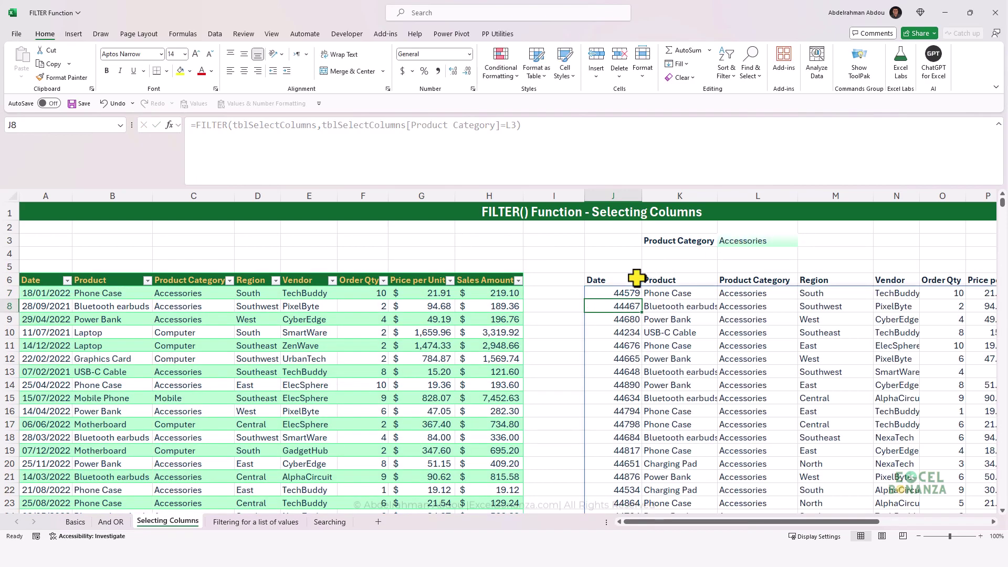
Format the filtered Date results from J7 down to the last row as Short Date.
{"action": "left_click", "coordinate": [622, 293]}
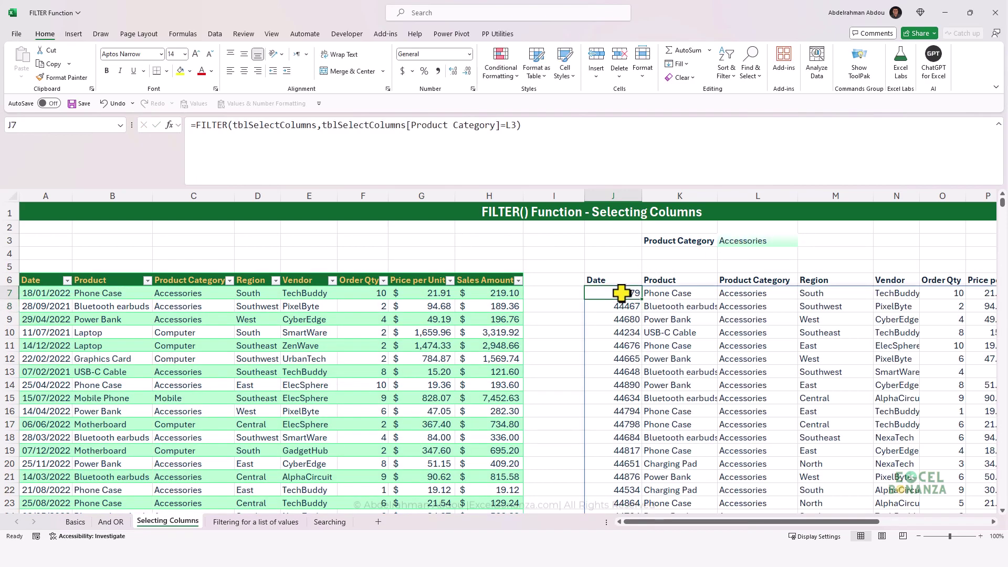
{"action": "key", "text": "ctrl+shift+Down"}
{"action": "left_click", "coordinate": [469, 54]}
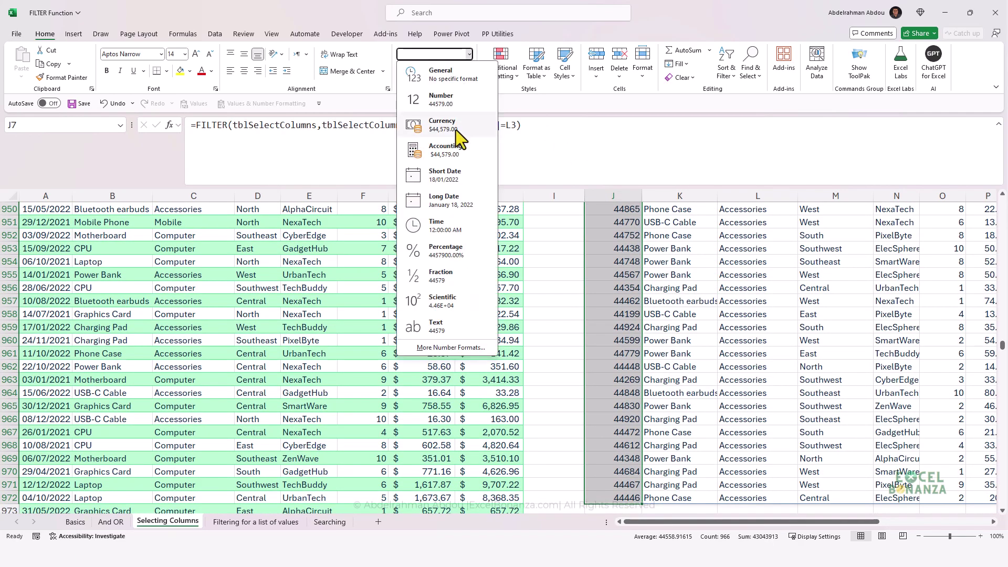
{"action": "left_click", "coordinate": [461, 178]}
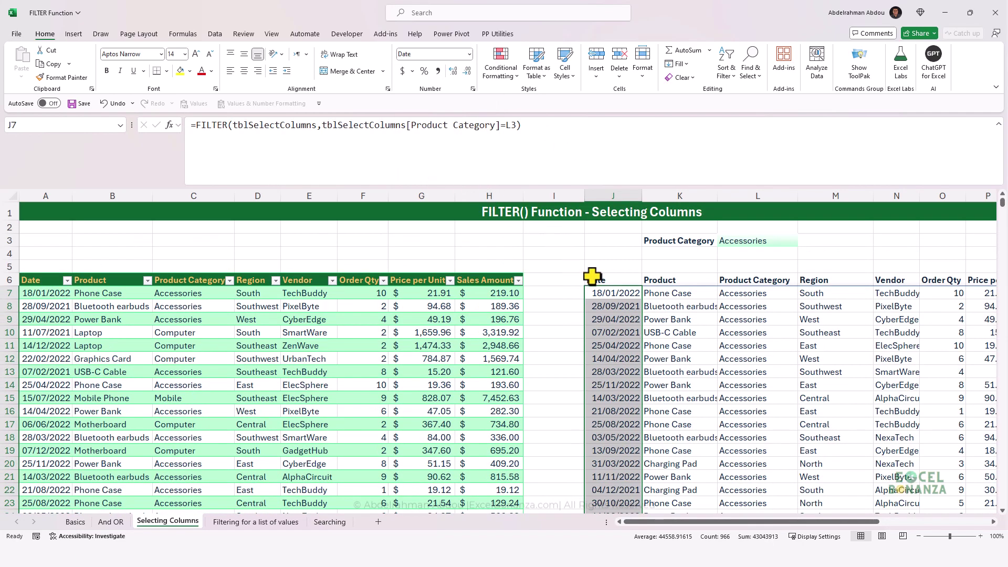
Examine the columns returned by the J7 FILTER formula, from Date through Sales Amount, beside the source table.
{"action": "left_click", "coordinate": [610, 293]}
{"action": "key", "text": "Right"}
{"action": "key", "text": "Right"}
{"action": "scroll", "coordinate": [664, 353], "scroll_direction": "right", "scroll_amount": 2}
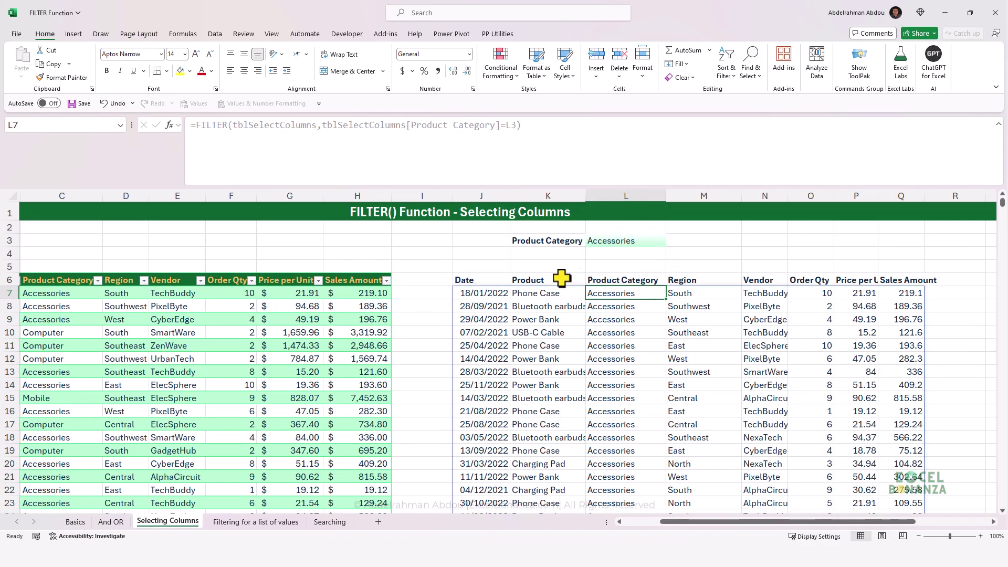
{"action": "left_click", "coordinate": [480, 296]}
{"action": "left_click_drag", "start_coordinate": [670, 522], "coordinate": [597, 521]}
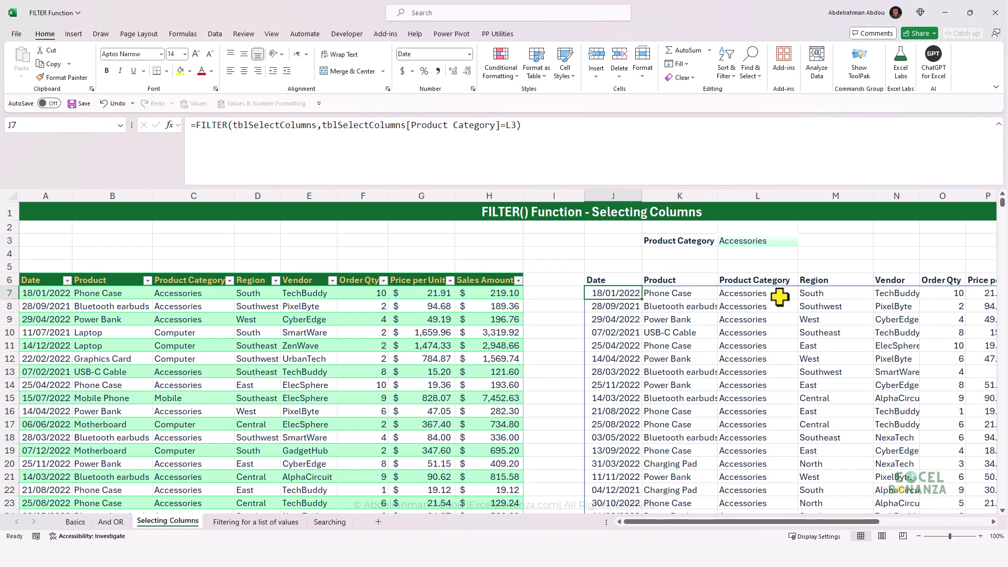
{"action": "left_click_drag", "start_coordinate": [732, 530], "coordinate": [769, 531]}
{"action": "scroll", "coordinate": [602, 503], "scroll_direction": "left", "scroll_amount": 2}
Wrap the J7 FILTER formula in CHOOSECOLS so that it returns only columns 3, 4 and 8.
{"action": "left_click", "coordinate": [198, 124]}
{"action": "type", "text": "choos"}
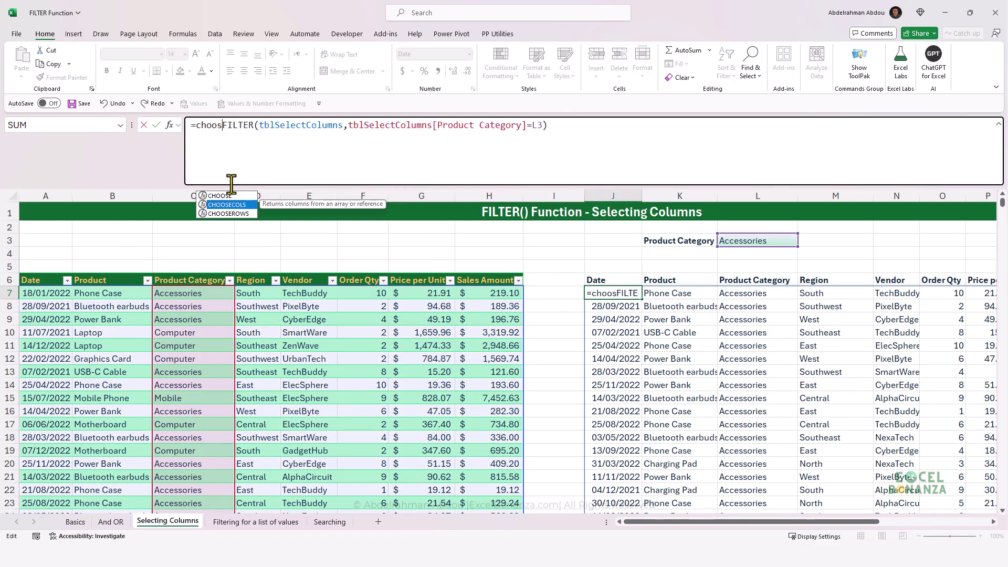
{"action": "double_click", "coordinate": [230, 204]}
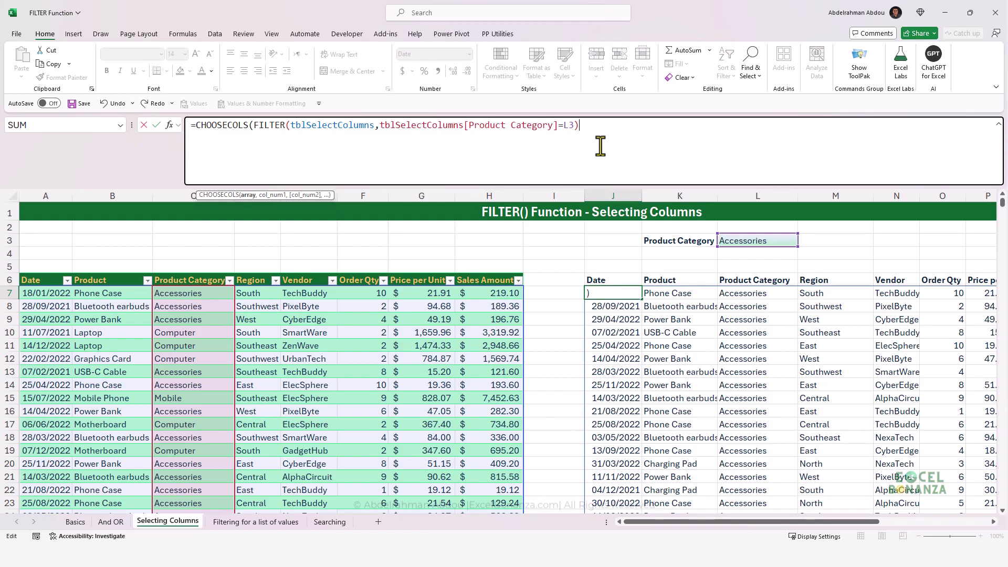
{"action": "type", "text": ","}
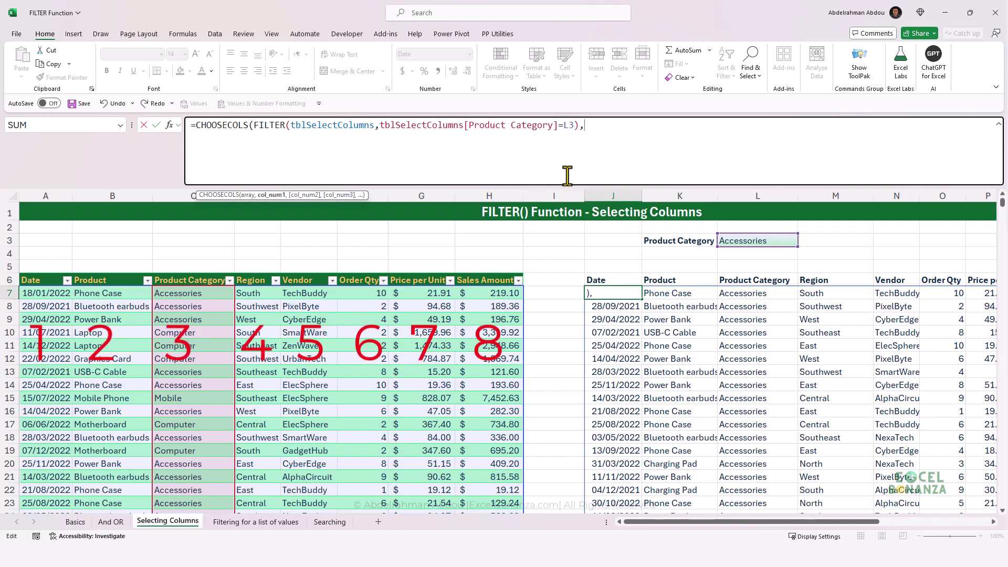
{"action": "type", "text": "3,"}
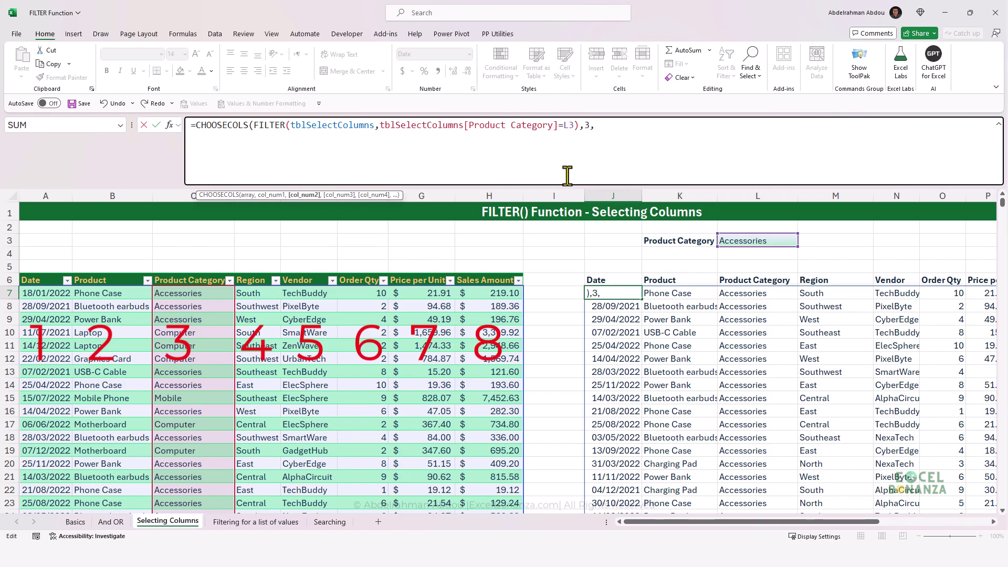
{"action": "type", "text": "4,"}
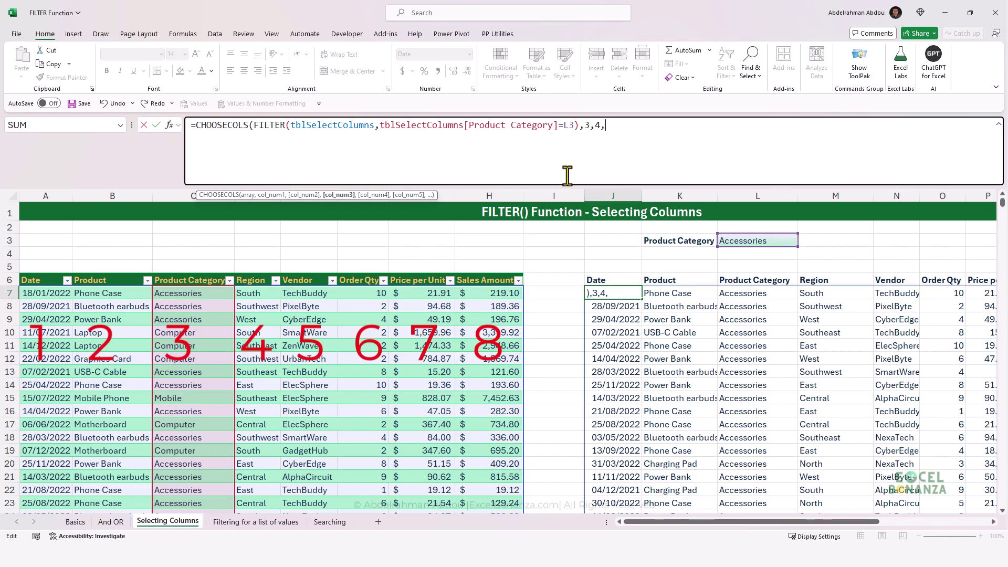
{"action": "type", "text": "8)"}
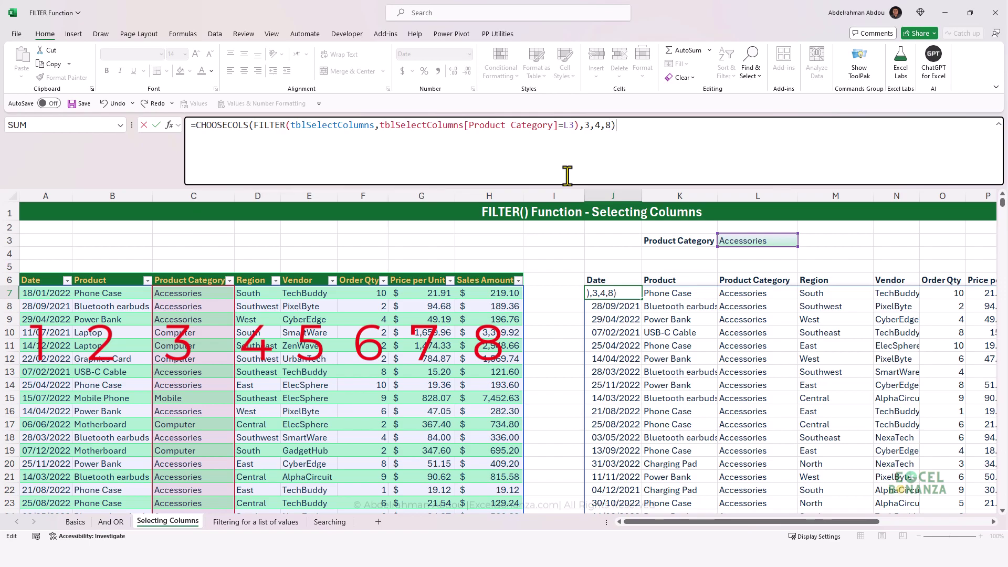
{"action": "key", "text": "Return"}
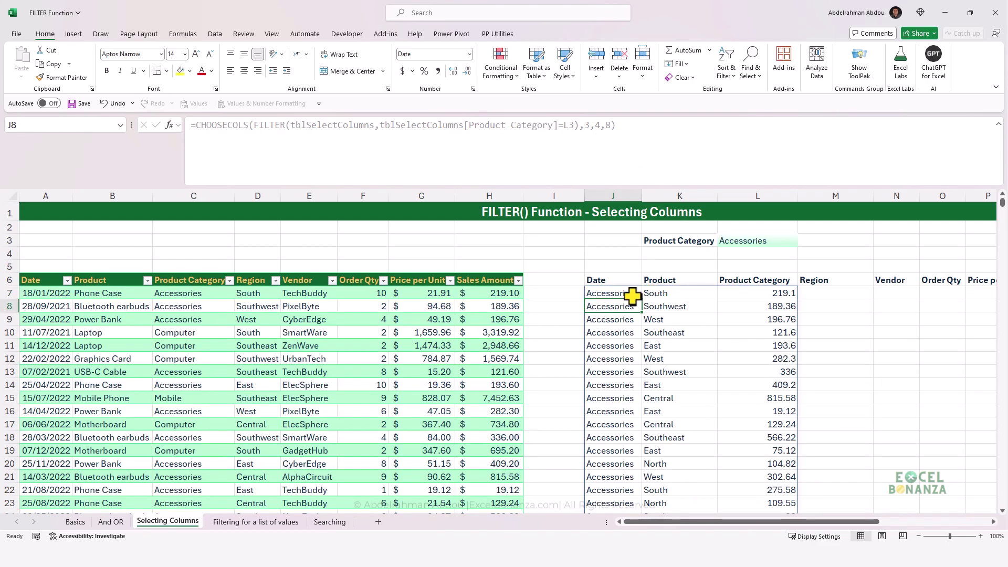
{"action": "left_click", "coordinate": [614, 294]}
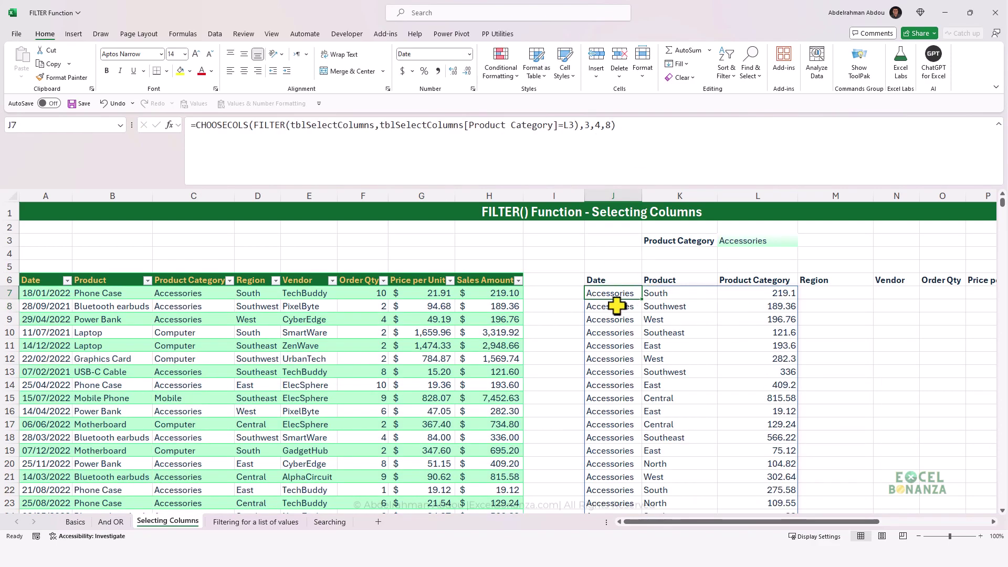
Clear the old column headers in J6:Q6 above the CHOOSECOLS results on the Selecting Columns sheet.
{"action": "left_click", "coordinate": [673, 297]}
{"action": "left_click", "coordinate": [767, 294]}
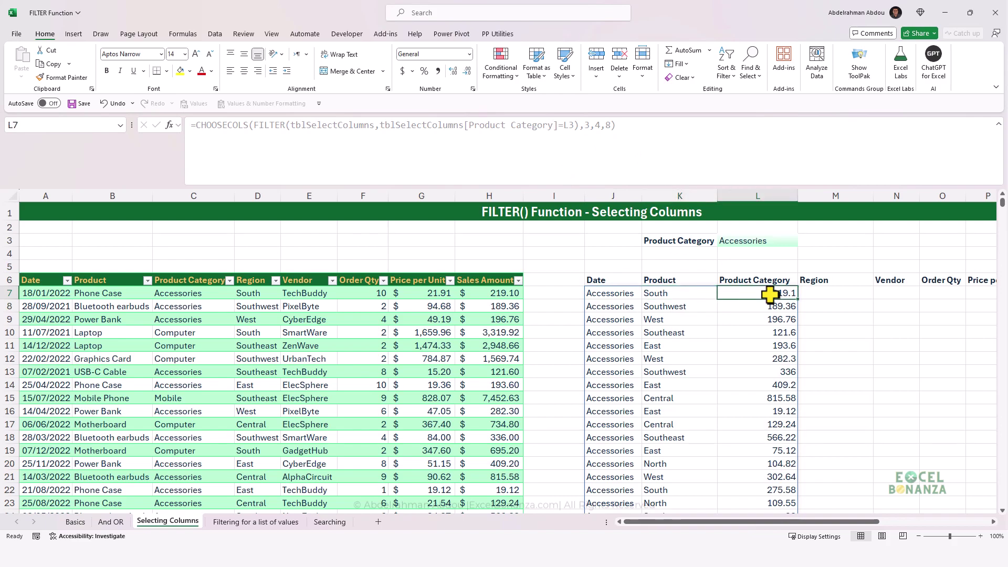
{"action": "scroll", "coordinate": [709, 517], "scroll_direction": "right", "scroll_amount": 3}
{"action": "left_click_drag", "start_coordinate": [520, 280], "coordinate": [933, 280]}
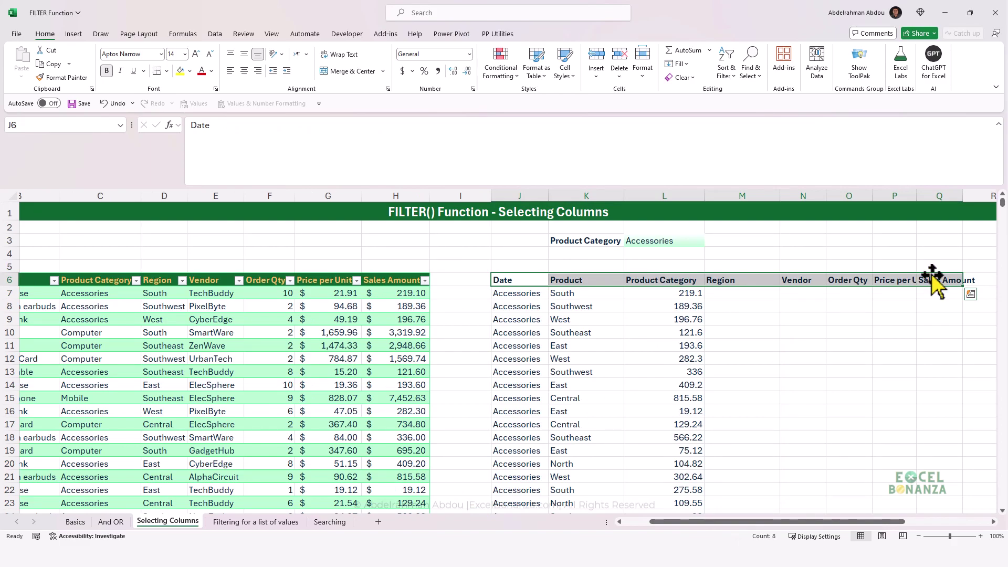
{"action": "key", "text": "Delete"}
{"action": "left_click", "coordinate": [522, 281]}
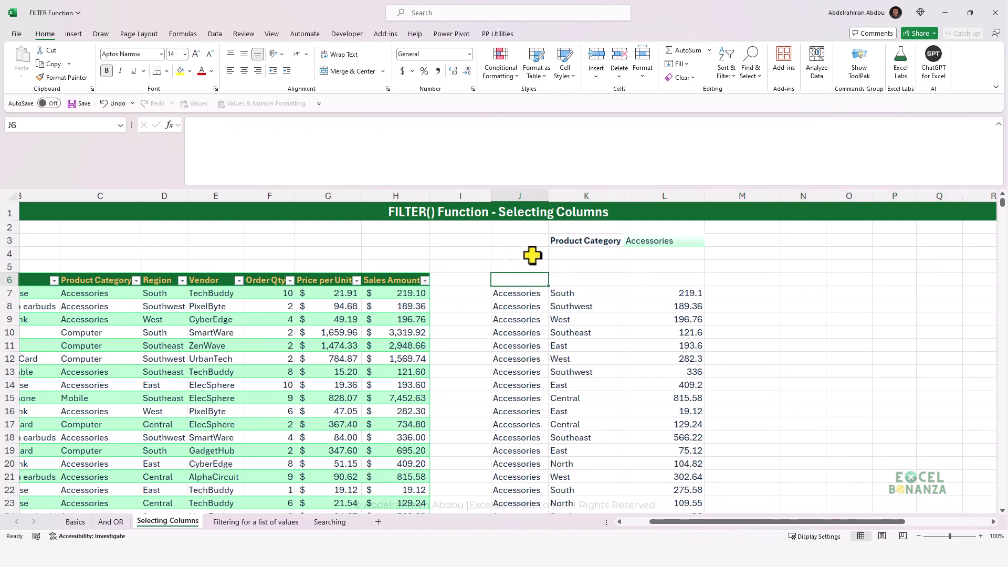
{"action": "left_click", "coordinate": [584, 280]}
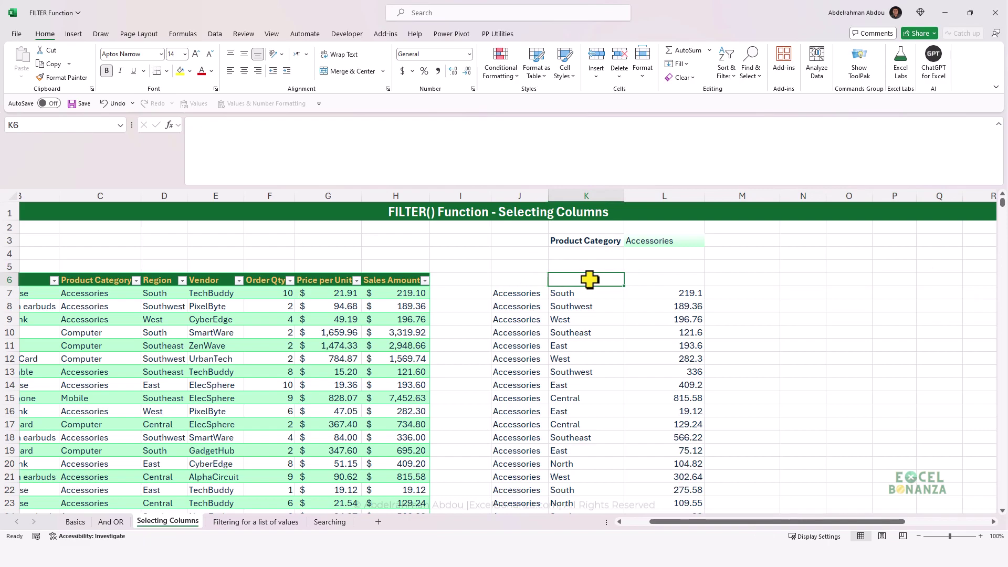
{"action": "left_click", "coordinate": [671, 281]}
{"action": "left_click", "coordinate": [523, 281]}
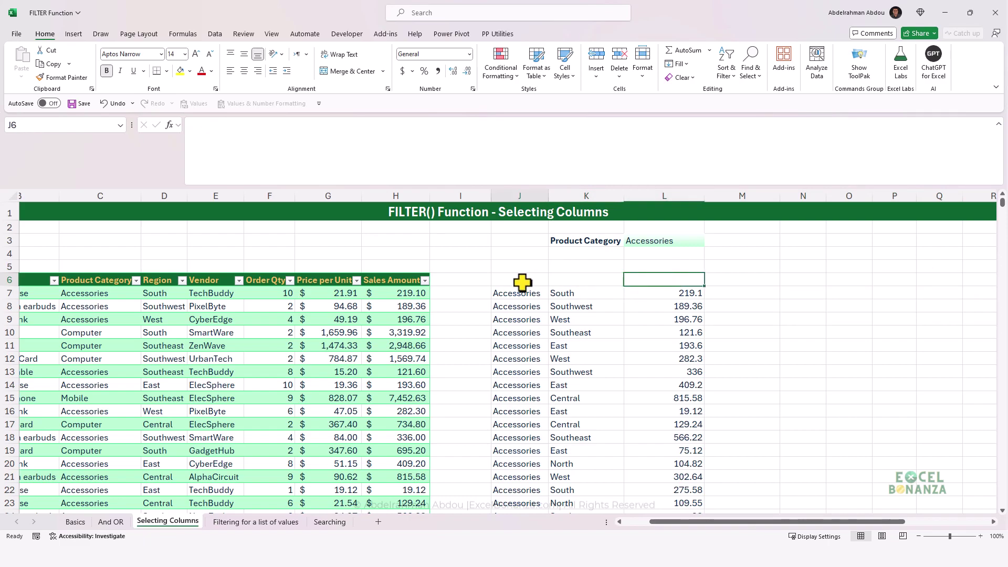
{"action": "left_click", "coordinate": [520, 294]}
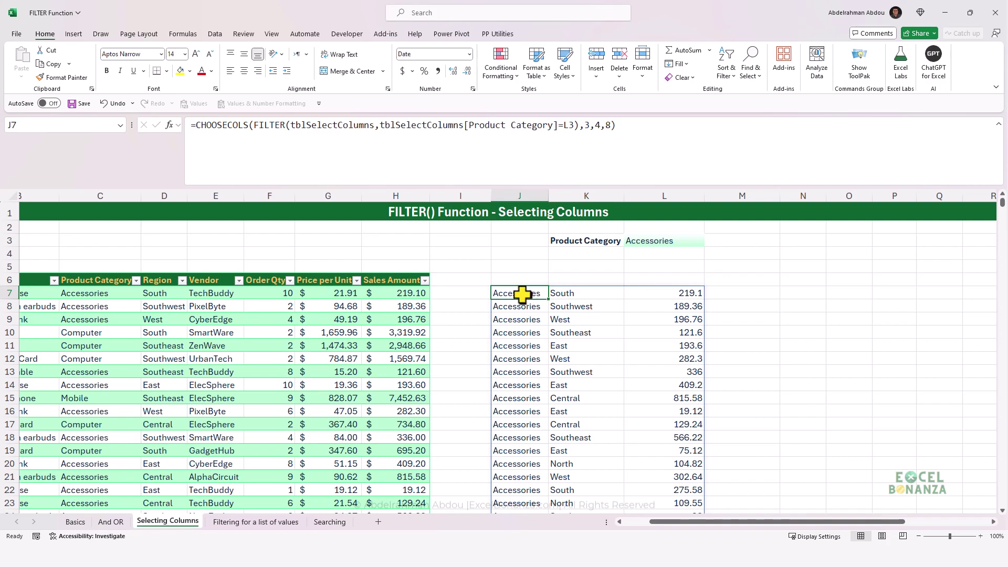
Set the Product Category criterion in L3 to Computer.
{"action": "left_click", "coordinate": [693, 243]}
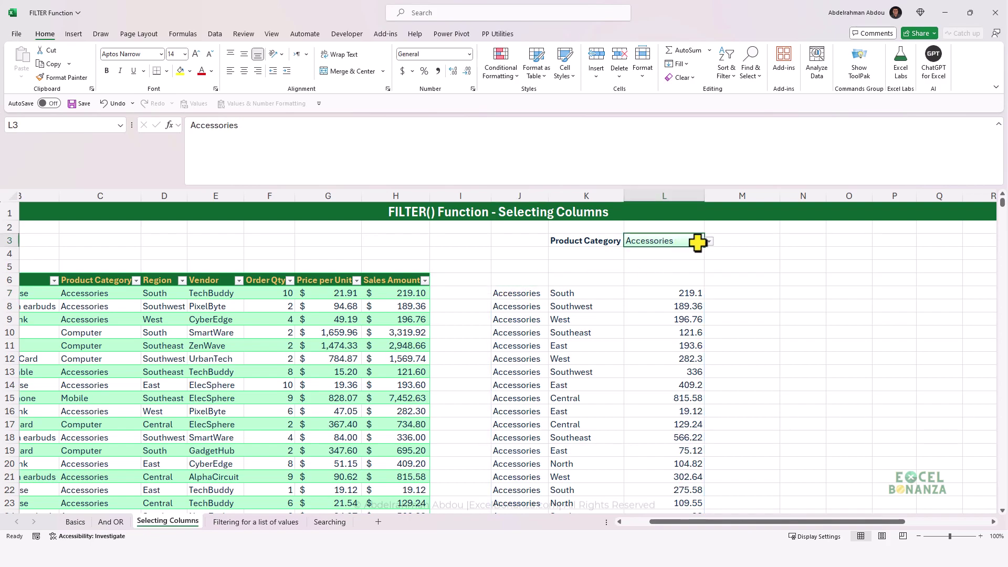
{"action": "left_click", "coordinate": [709, 243]}
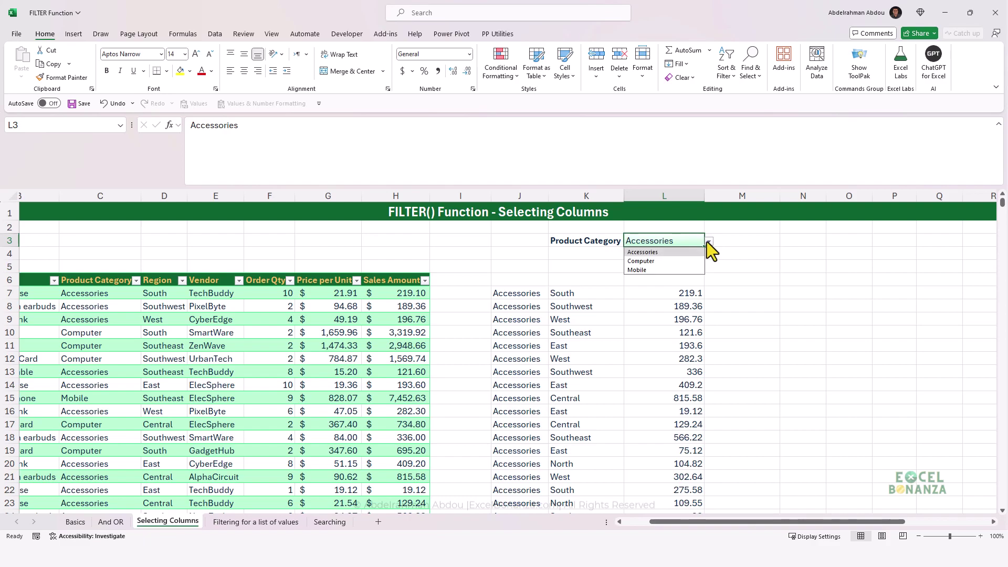
{"action": "left_click", "coordinate": [660, 261]}
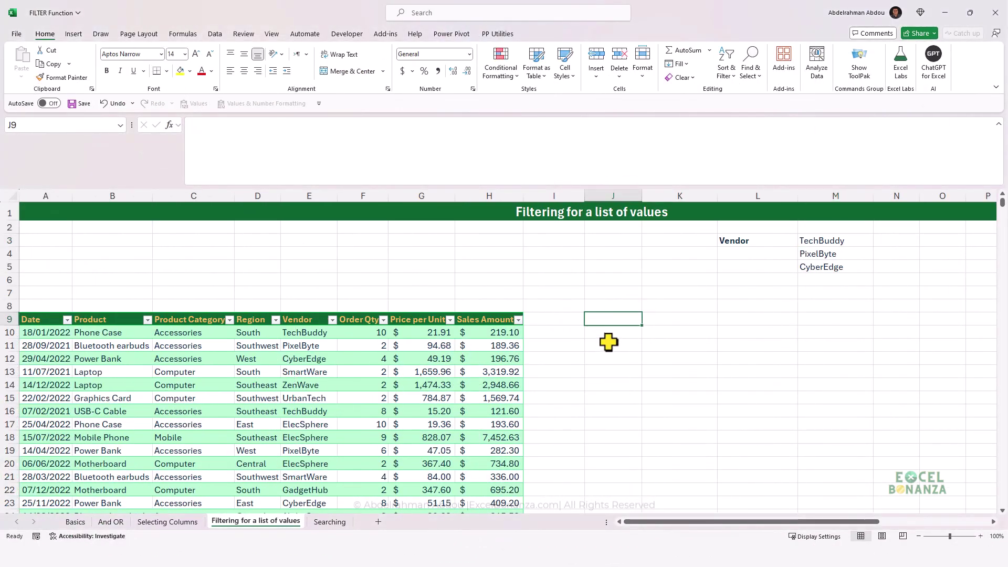
Review the vendor criteria listed in M3:M5 of the Filtering for a list of values sheet.
{"action": "left_click", "coordinate": [838, 243]}
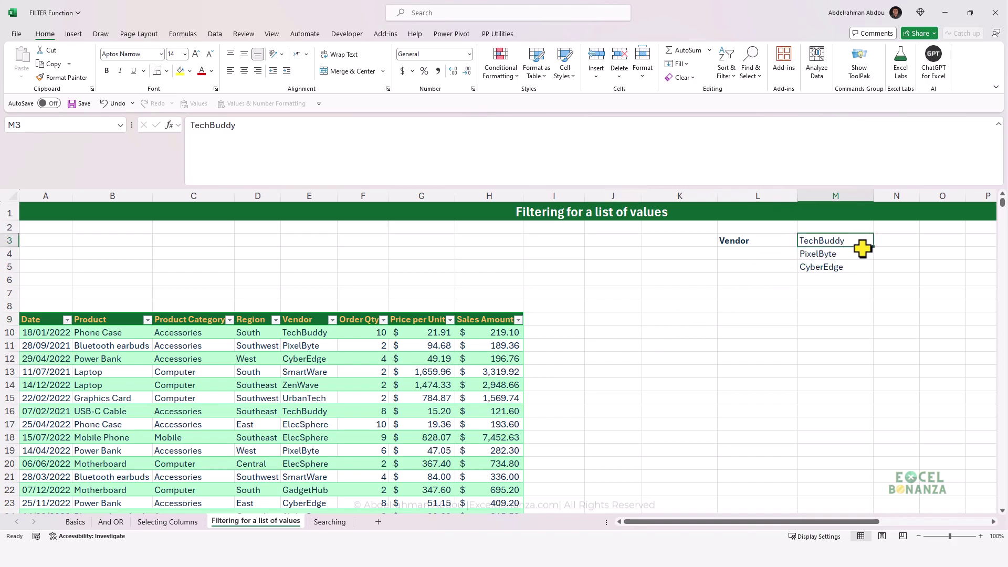
{"action": "left_click", "coordinate": [823, 257]}
{"action": "left_click", "coordinate": [821, 269]}
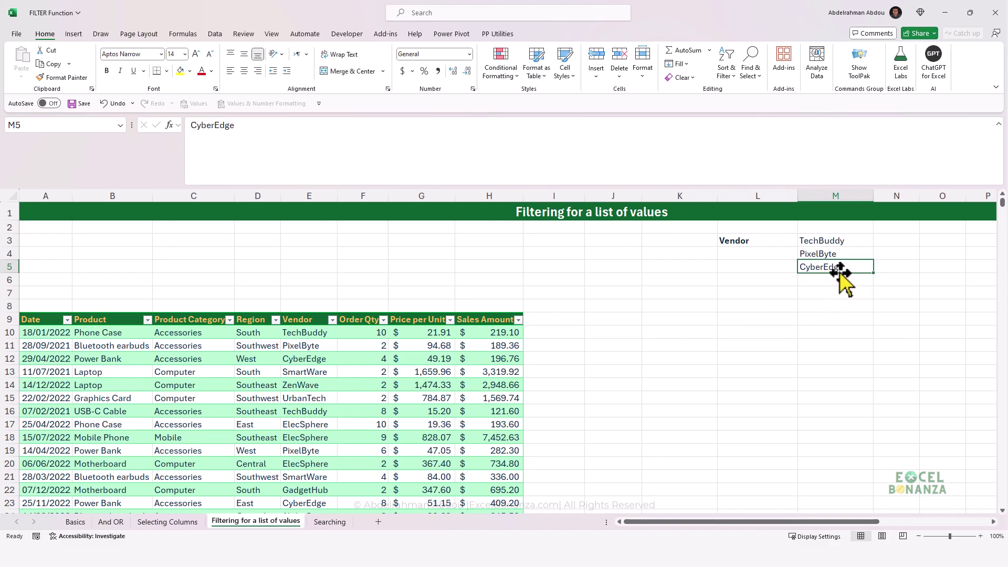
{"action": "left_click", "coordinate": [837, 243]}
{"action": "left_click", "coordinate": [827, 254]}
{"action": "left_click", "coordinate": [822, 269]}
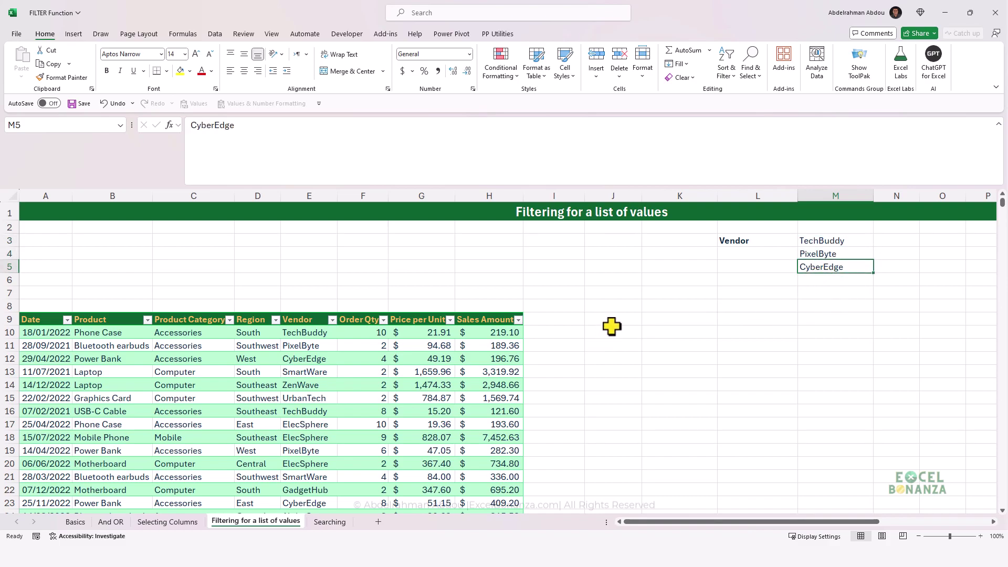
Enter =COUNTIF($M$3:$M$5,tblFilteringList[Vendor]) in J10 to flag the rows whose vendor is in the list.
{"action": "left_click", "coordinate": [618, 331]}
{"action": "type", "text": "=countif"}
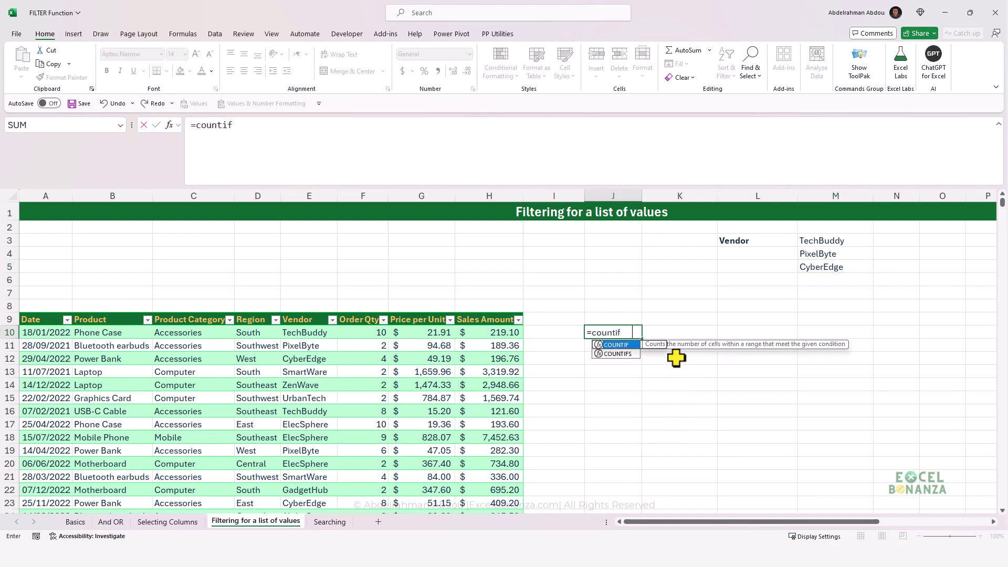
{"action": "key", "text": "Tab"}
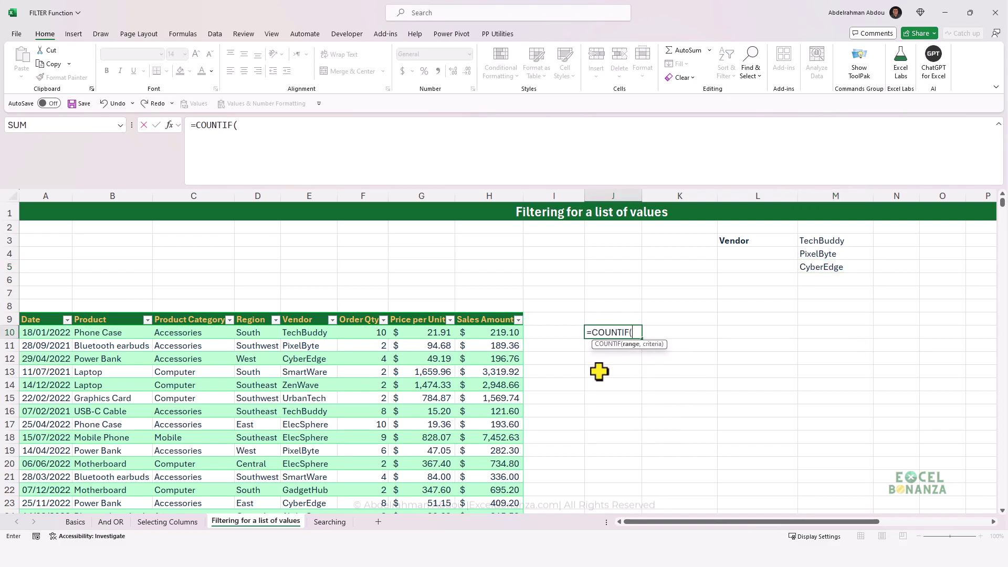
{"action": "left_click_drag", "start_coordinate": [838, 242], "coordinate": [837, 266]}
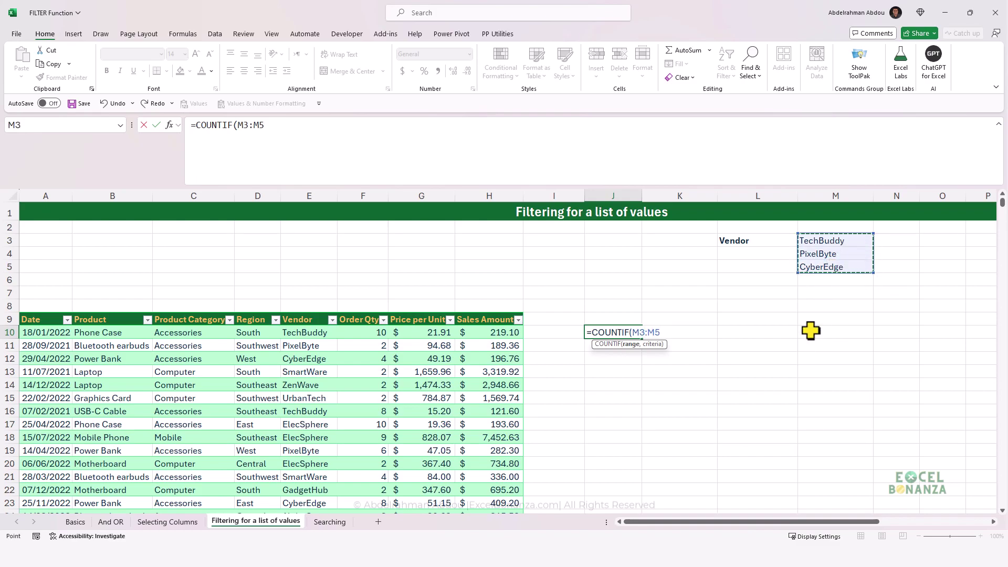
{"action": "key", "text": "F4"}
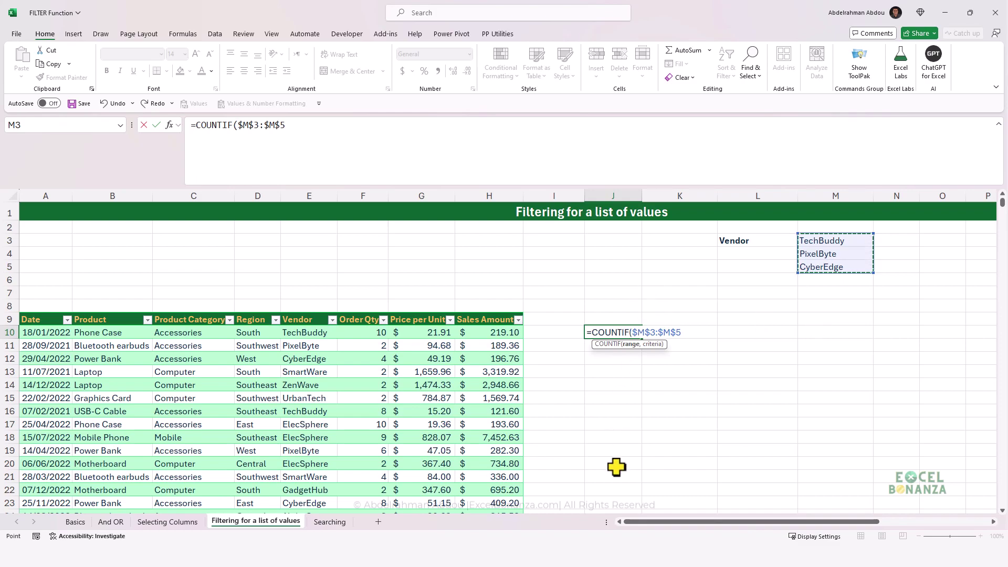
{"action": "type", "text": ","}
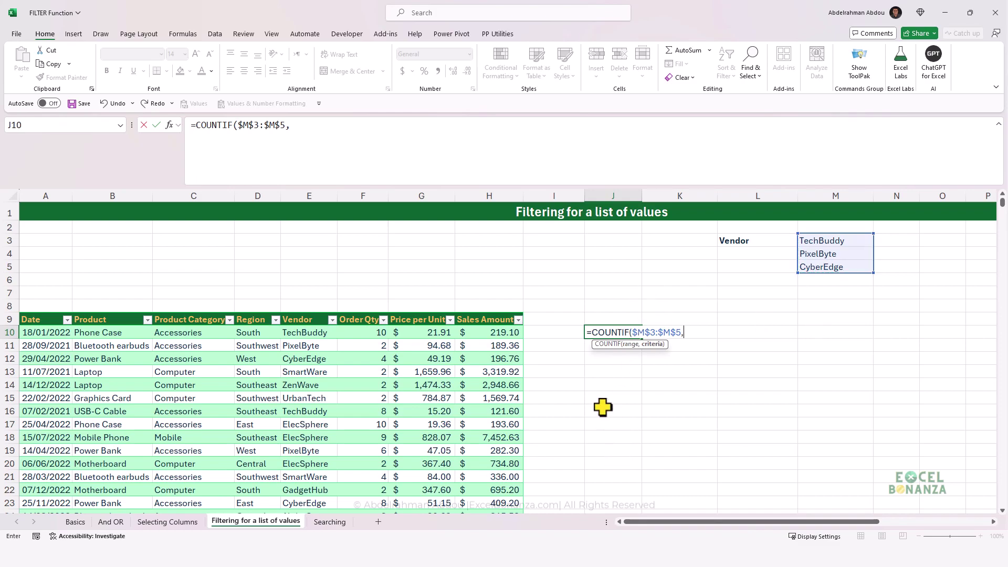
{"action": "left_click", "coordinate": [308, 310]}
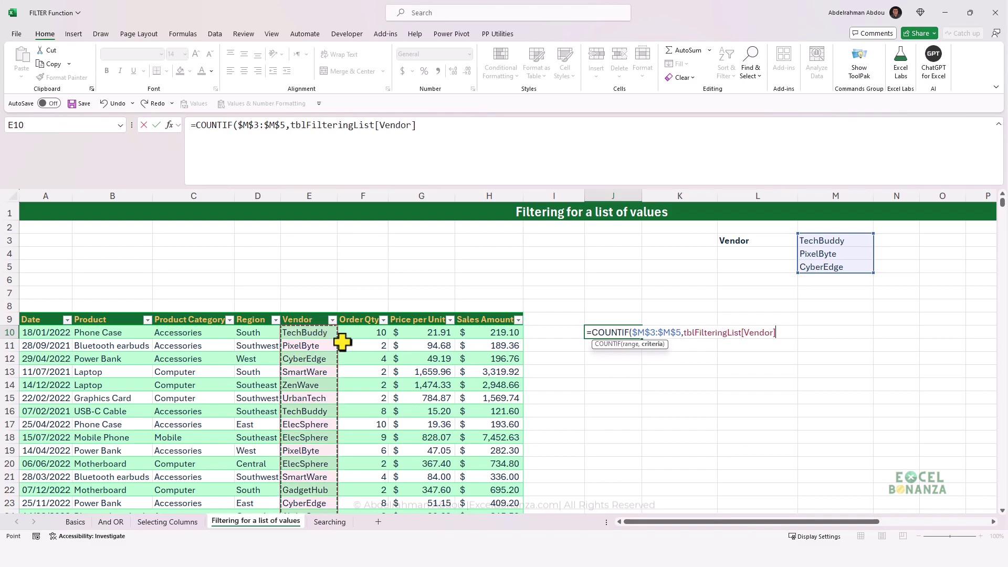
{"action": "key", "text": "Return"}
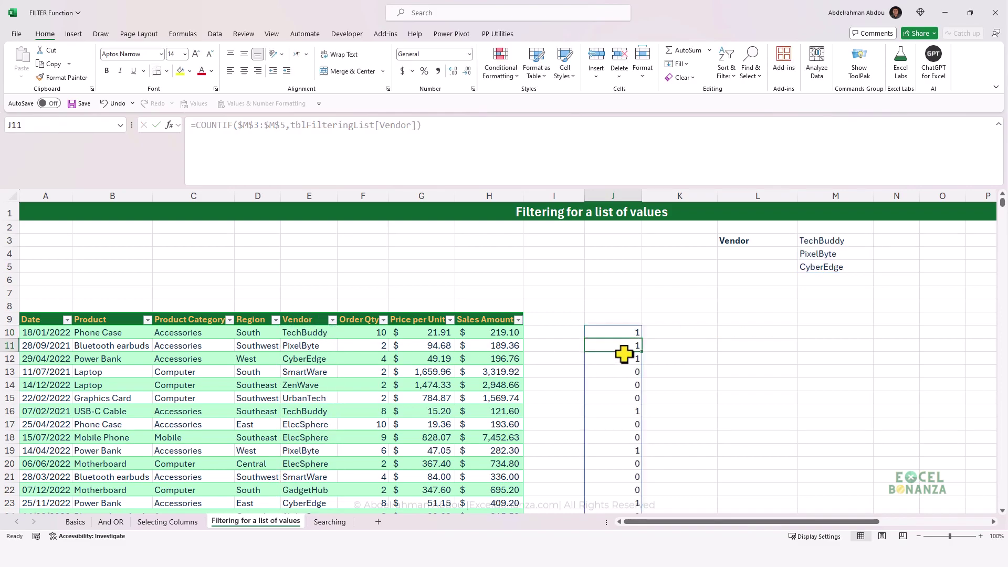
Compare the COUNTIF results from J10 down with the table vendors in E10:E13 and the vendor list in M3:M5.
{"action": "left_click", "coordinate": [633, 329]}
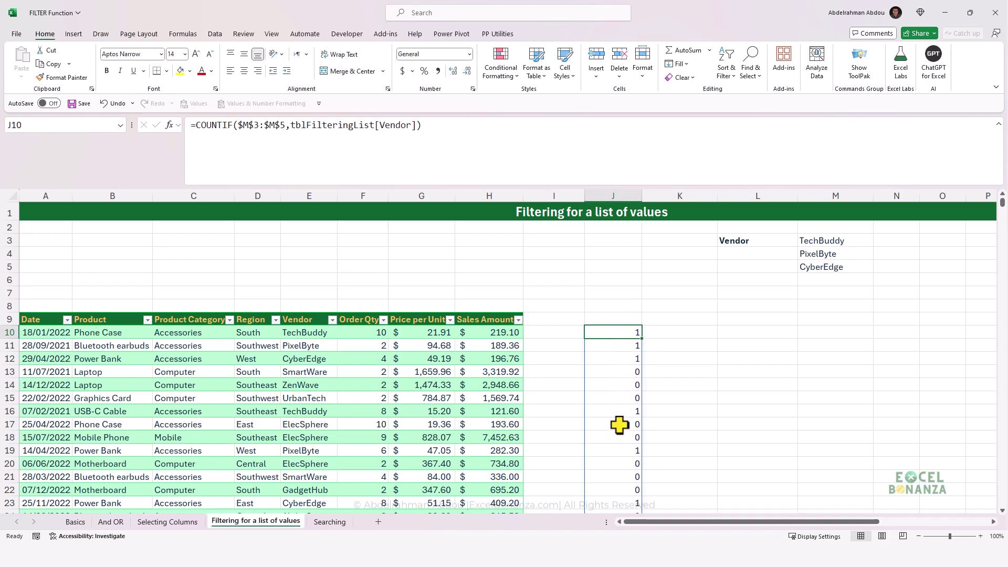
{"action": "left_click", "coordinate": [297, 334]}
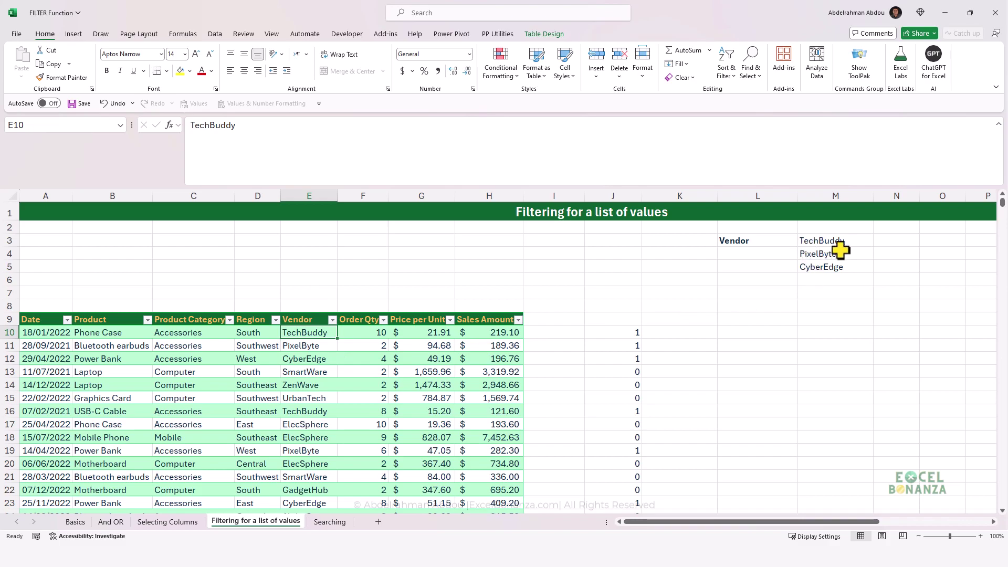
{"action": "left_click", "coordinate": [296, 348]}
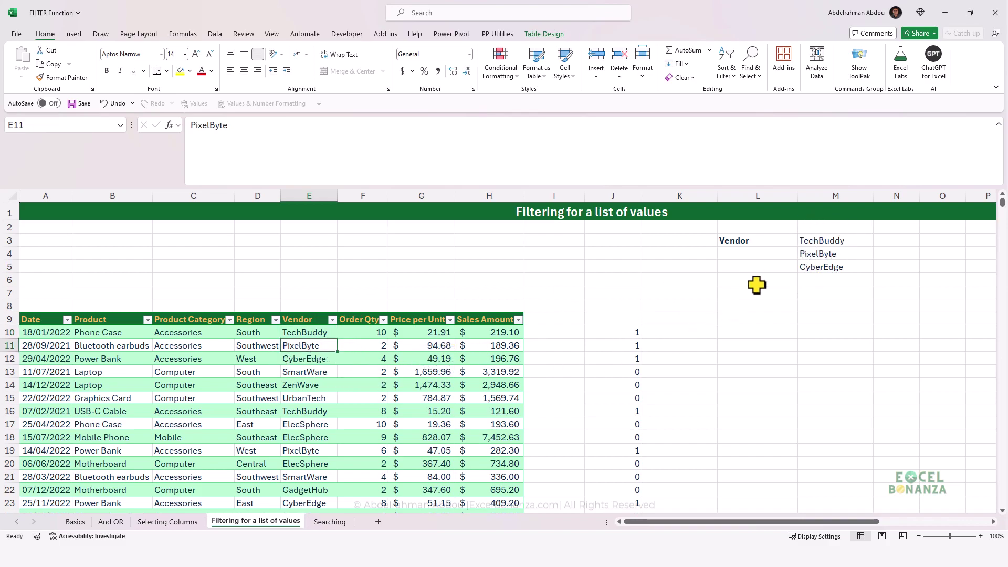
{"action": "left_click", "coordinate": [817, 251]}
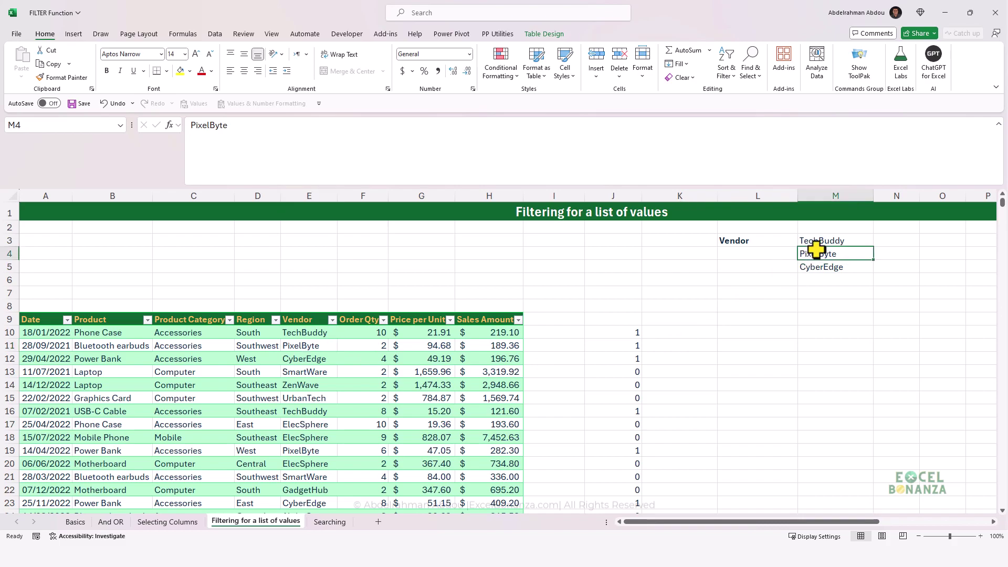
{"action": "left_click", "coordinate": [315, 360]}
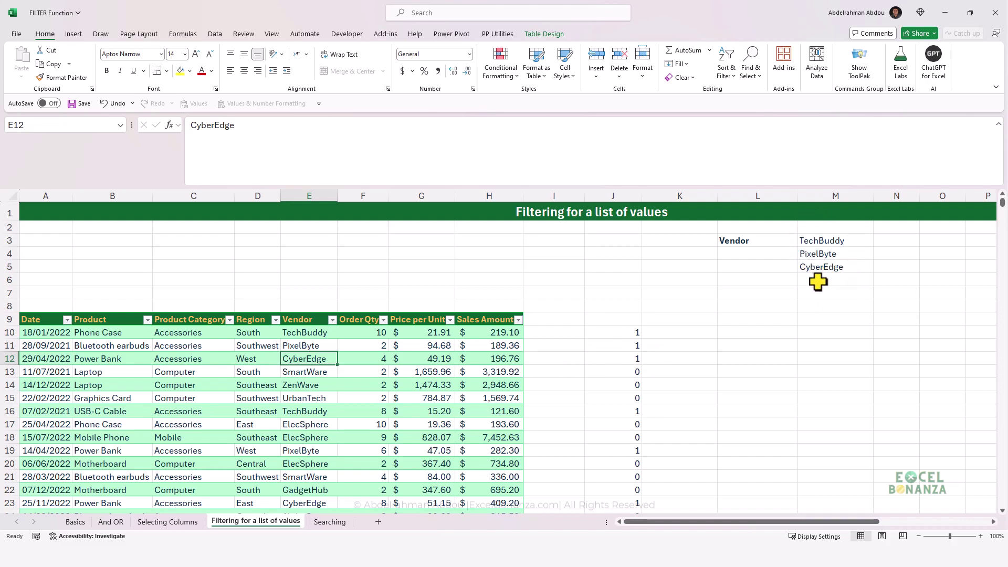
{"action": "left_click", "coordinate": [300, 373]}
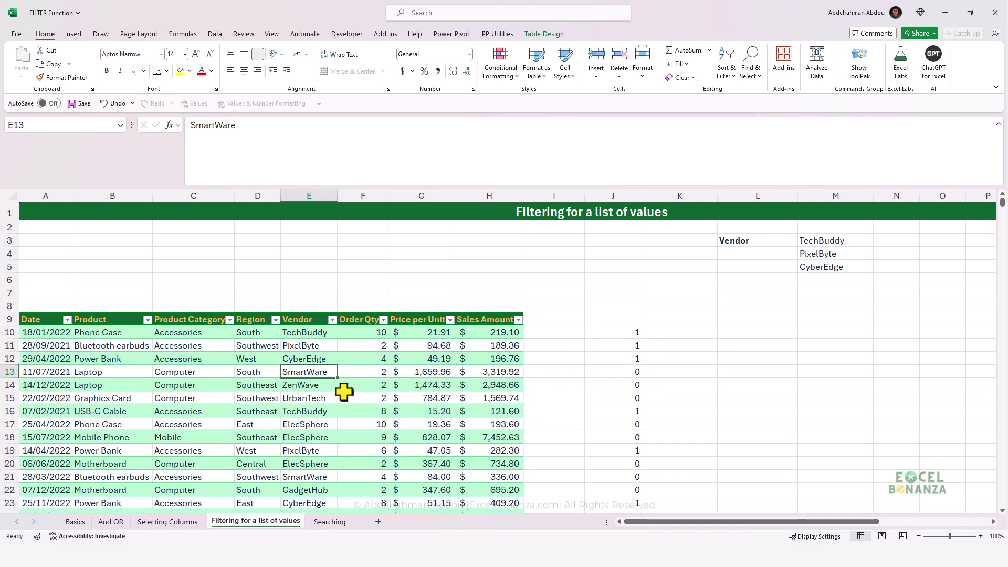
Wrap the J10 COUNTIF formula in FILTER, giving =FILTER(tblFilteringList,COUNTIF($M$3:$M$5,tblFilteringList[Vendor])).
{"action": "key", "text": "ctrl+bracketright"}
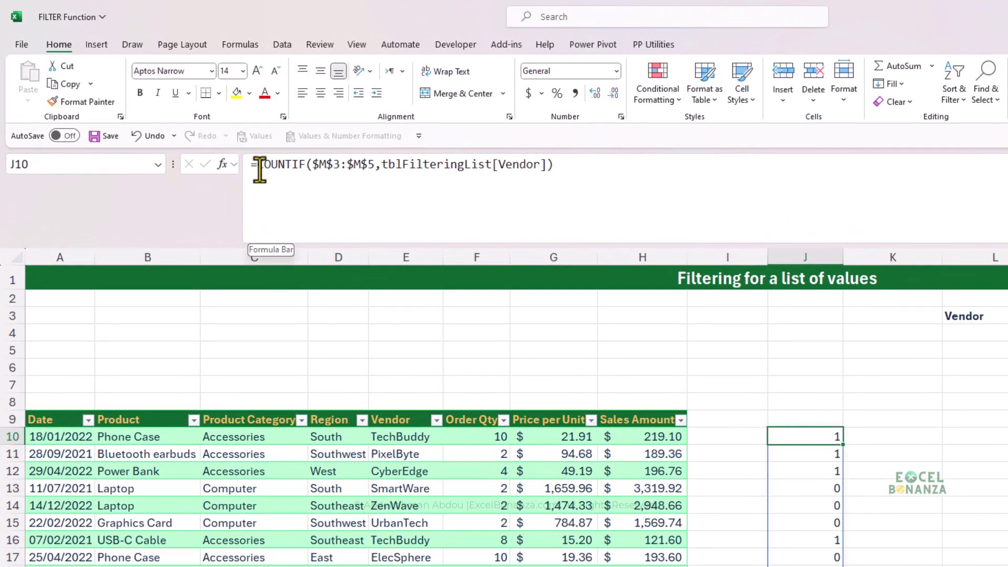
{"action": "left_click", "coordinate": [266, 189]}
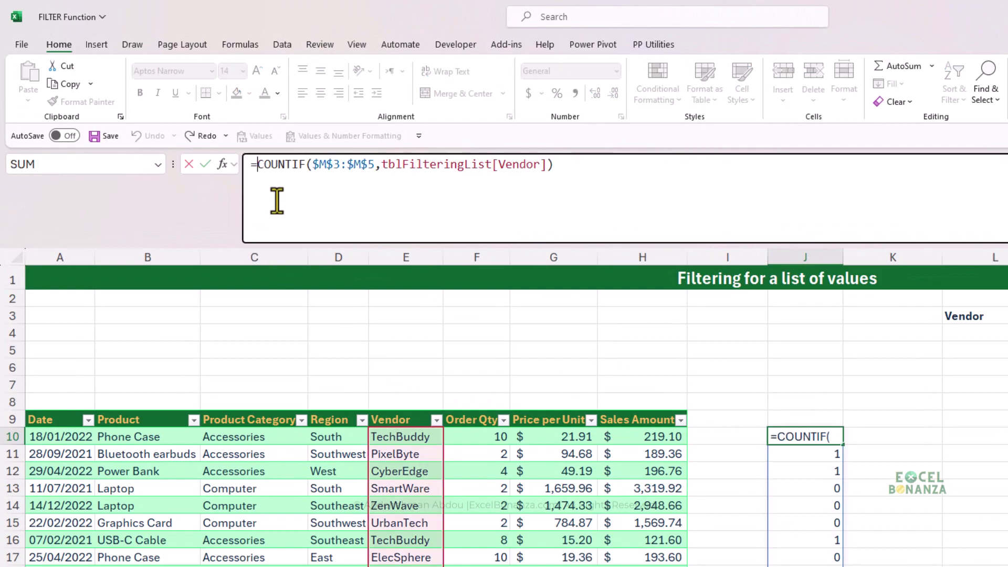
{"action": "type", "text": "filter("}
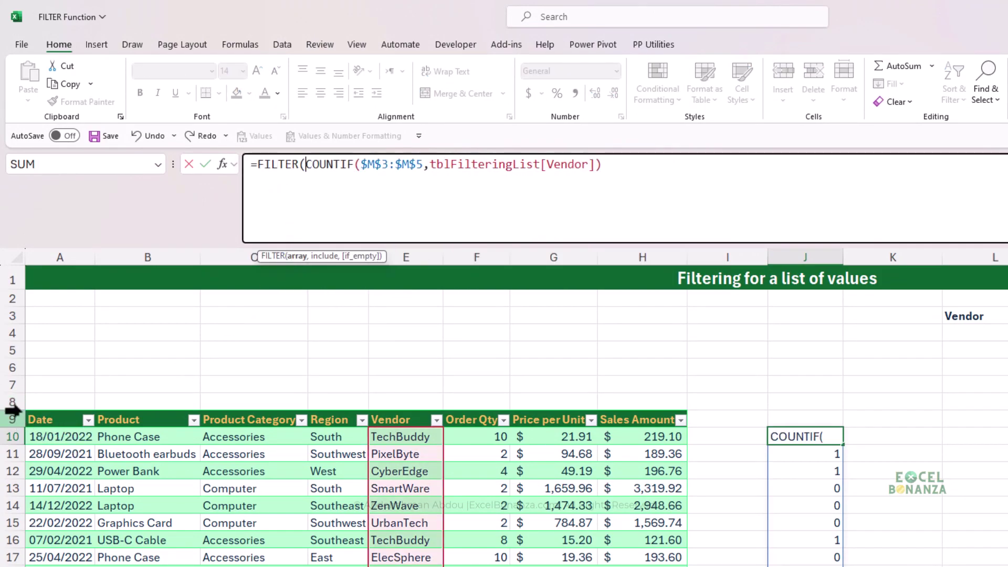
{"action": "type", "text": "tblFilteringList"}
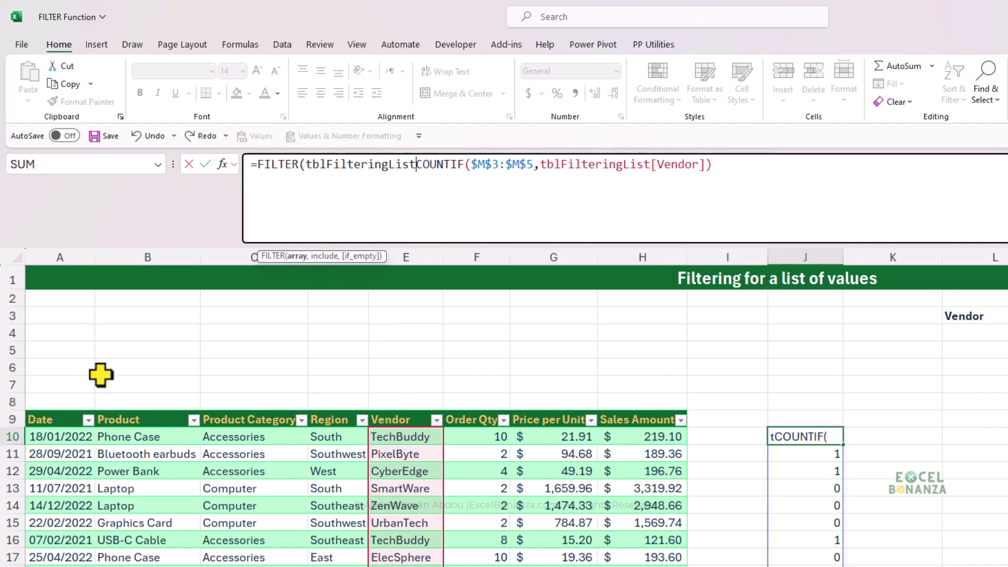
{"action": "type", "text": ","}
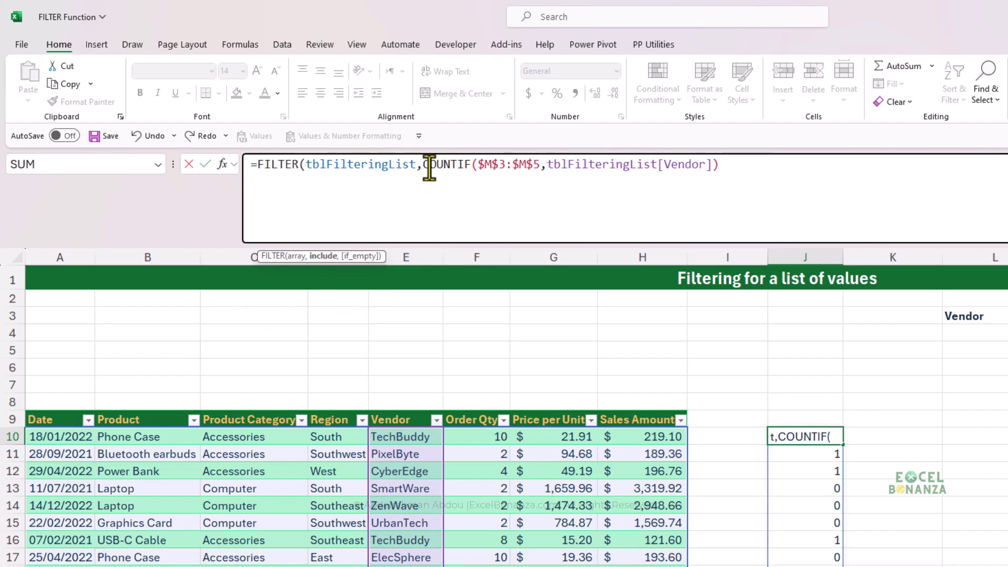
{"action": "left_click", "coordinate": [714, 167]}
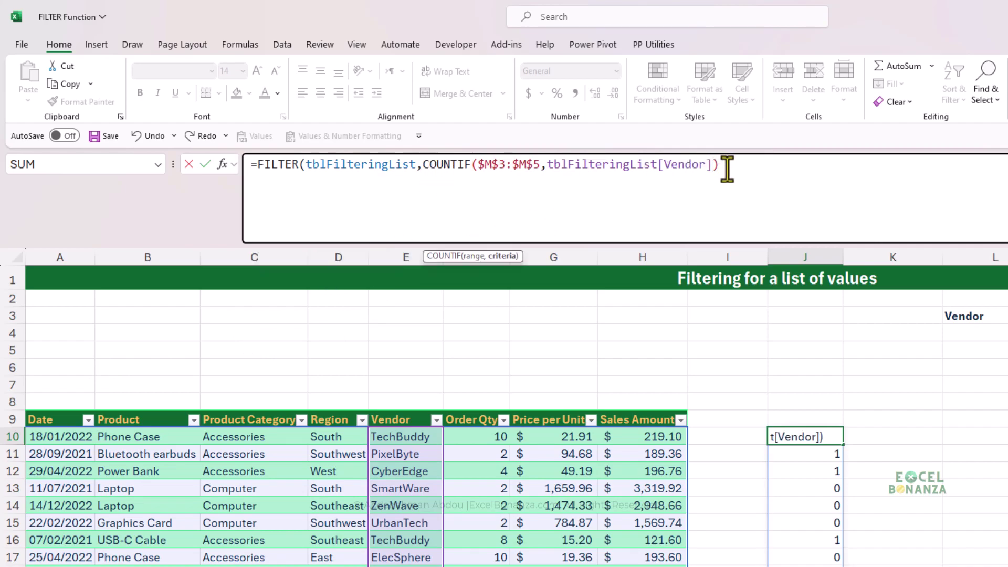
{"action": "left_click", "coordinate": [727, 167]}
{"action": "type", "text": ")"}
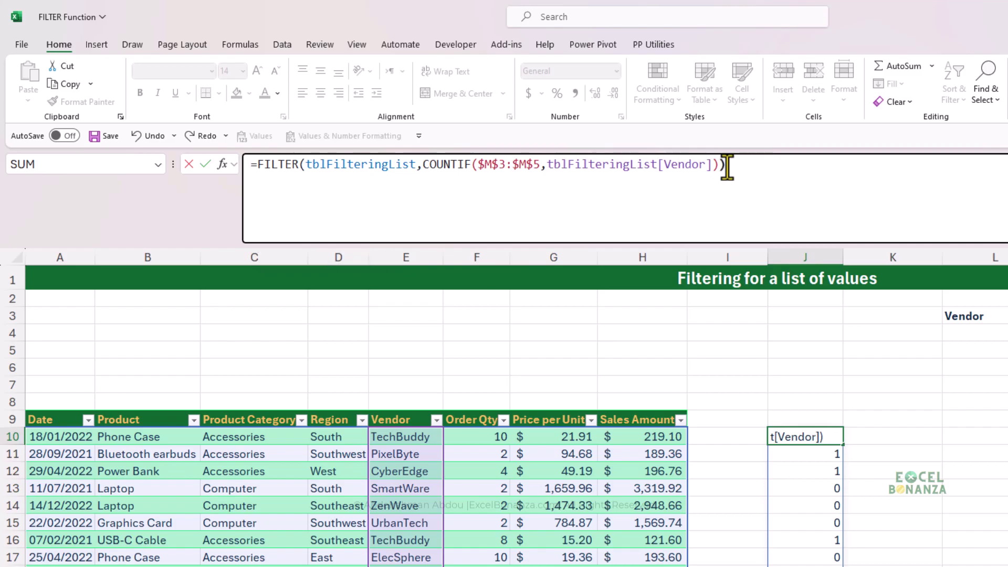
{"action": "key", "text": "Return"}
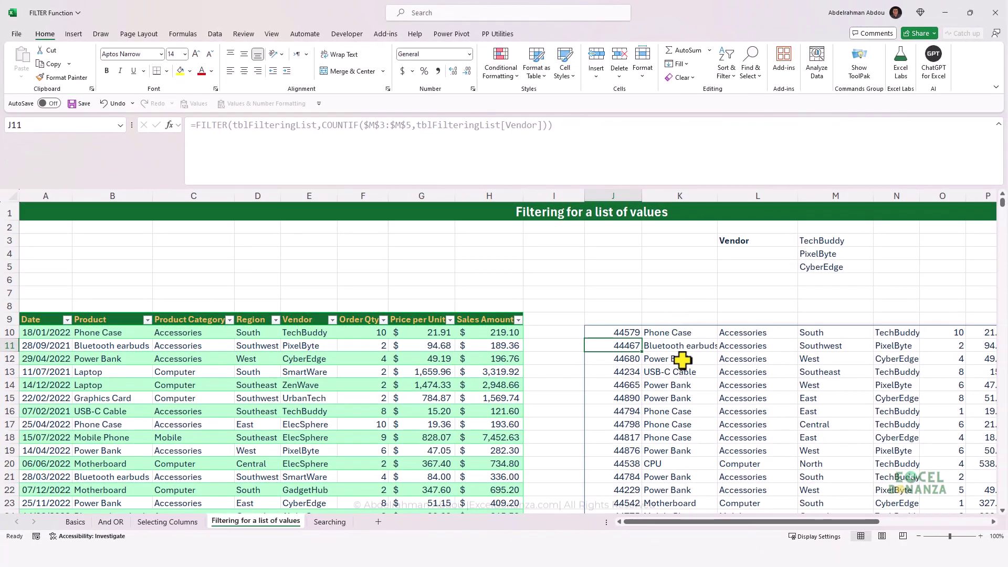
Check the Vendor column of the filtered results in N10:N12 against the vendor list in M3:M5.
{"action": "left_click_drag", "start_coordinate": [707, 522], "coordinate": [749, 520]}
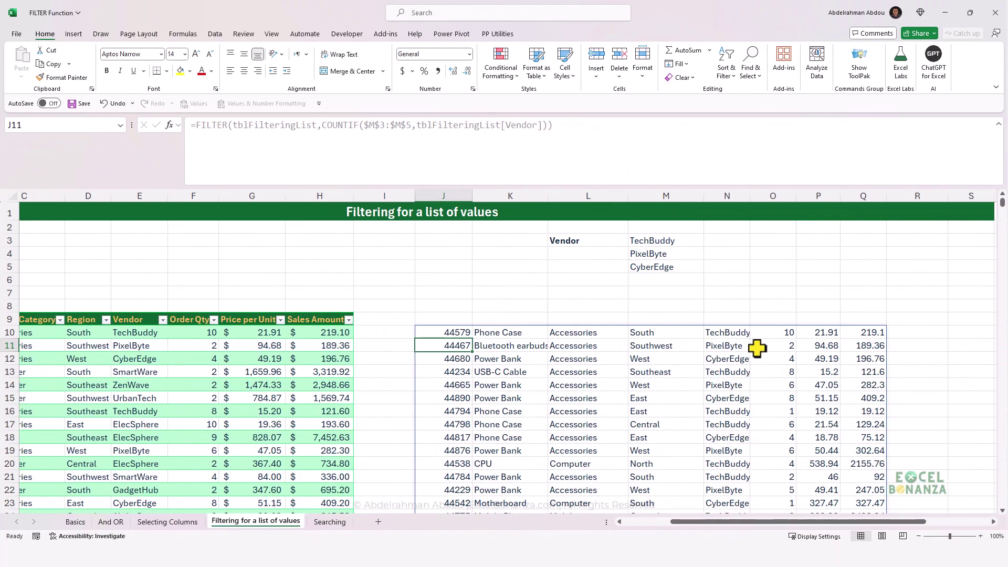
{"action": "left_click", "coordinate": [734, 334]}
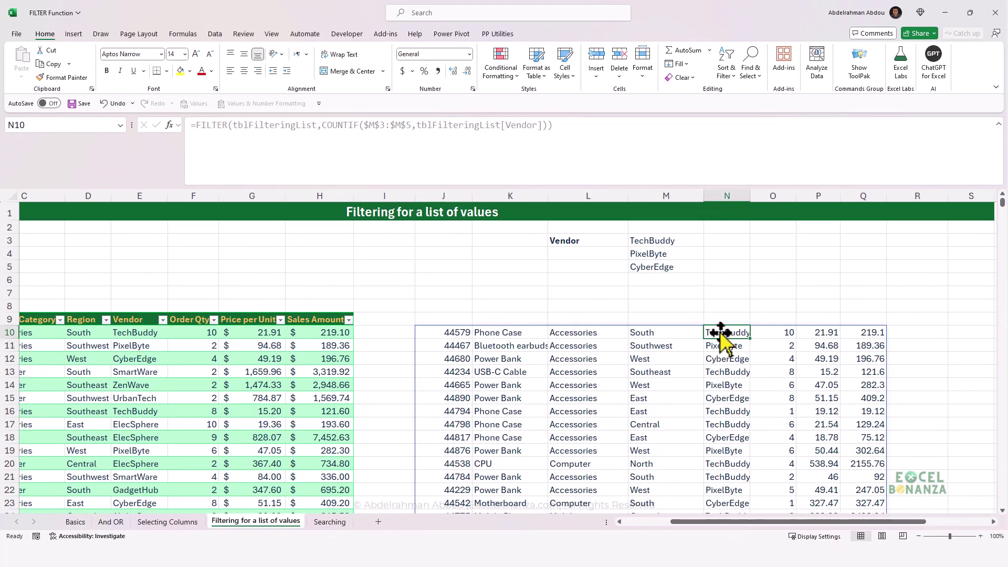
{"action": "left_click", "coordinate": [728, 348]}
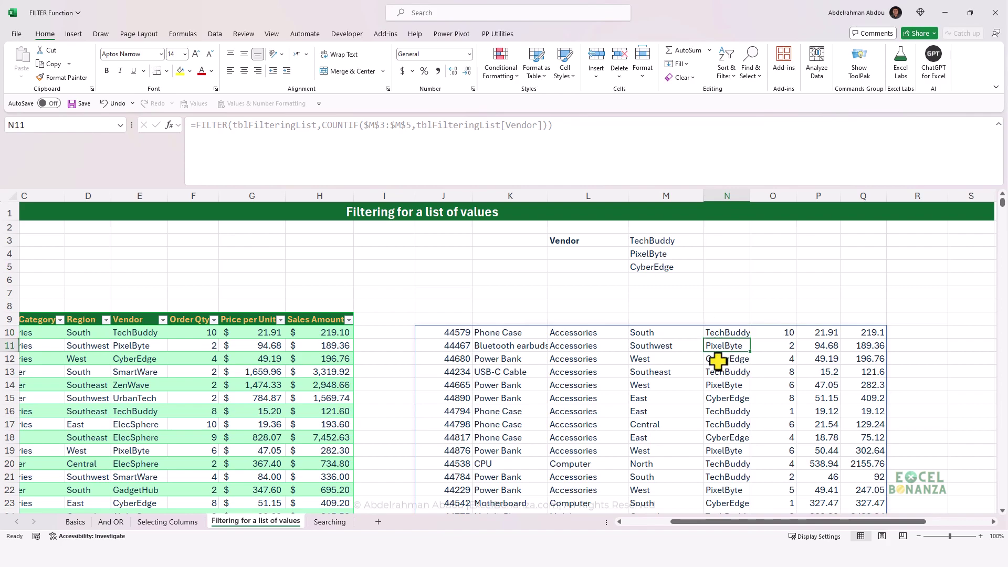
{"action": "left_click", "coordinate": [718, 361]}
{"action": "scroll", "coordinate": [584, 358], "scroll_direction": "left", "scroll_amount": 3}
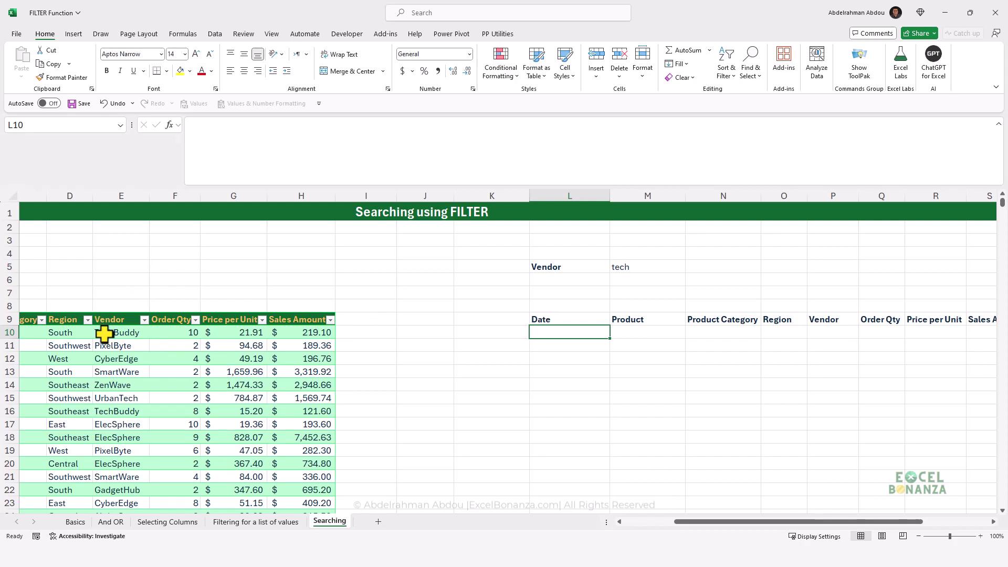
On the Searching sheet, enter =SEARCH(M5,tblSearch[Vendor]) in L10 to look for the M5 text in each vendor name.
{"action": "left_click", "coordinate": [658, 267]}
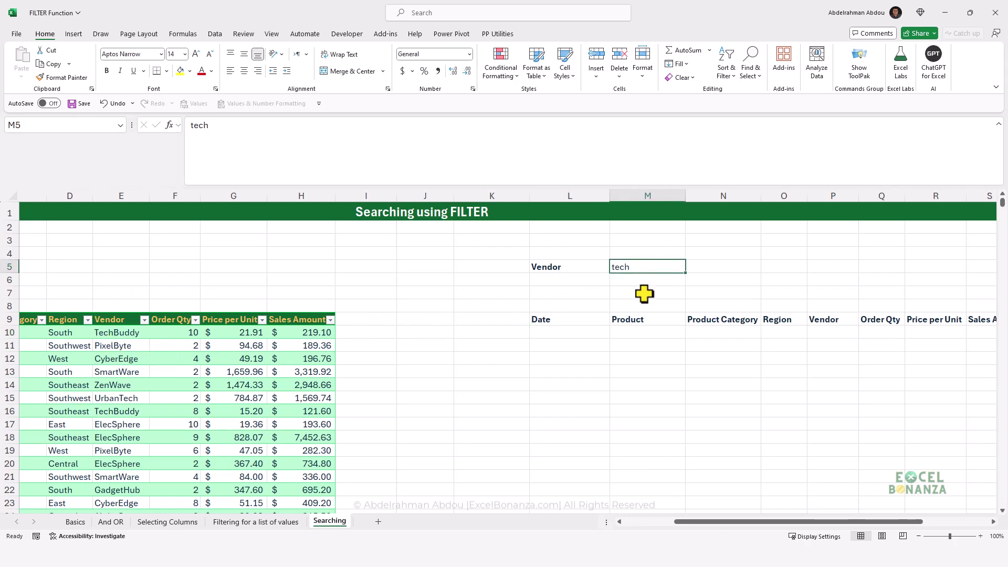
{"action": "left_click", "coordinate": [567, 333]}
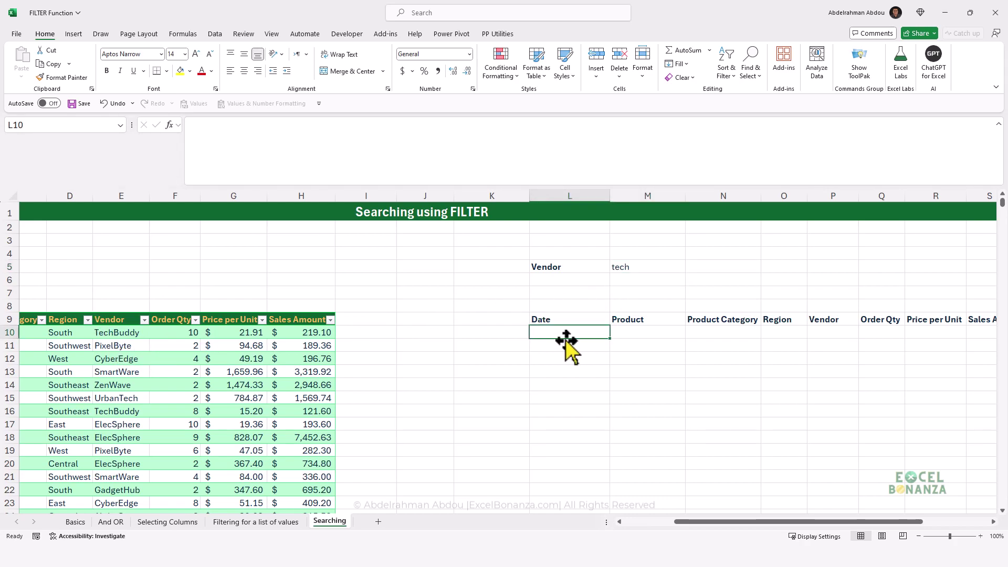
{"action": "type", "text": "=search"}
{"action": "key", "text": "Tab"}
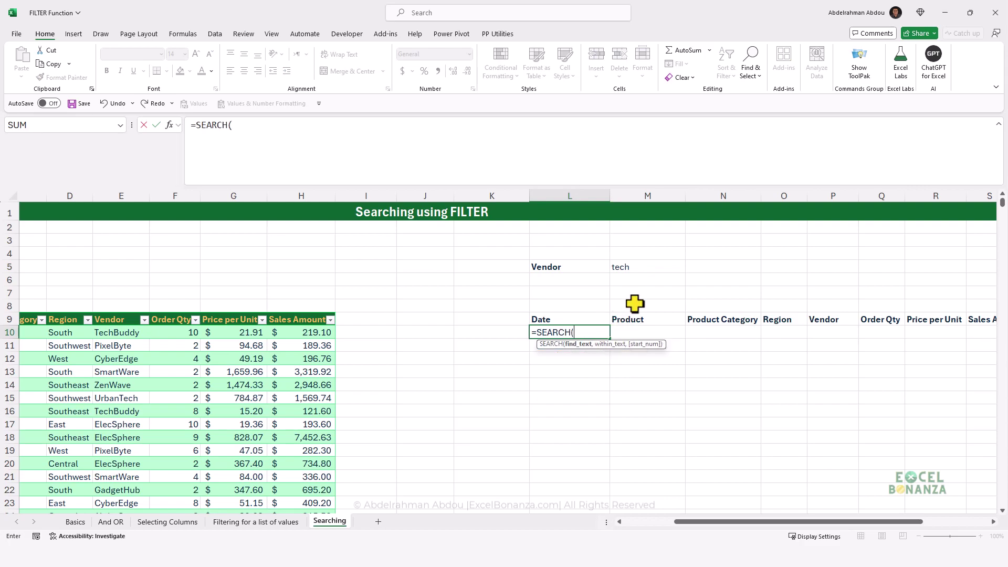
{"action": "left_click", "coordinate": [637, 268]}
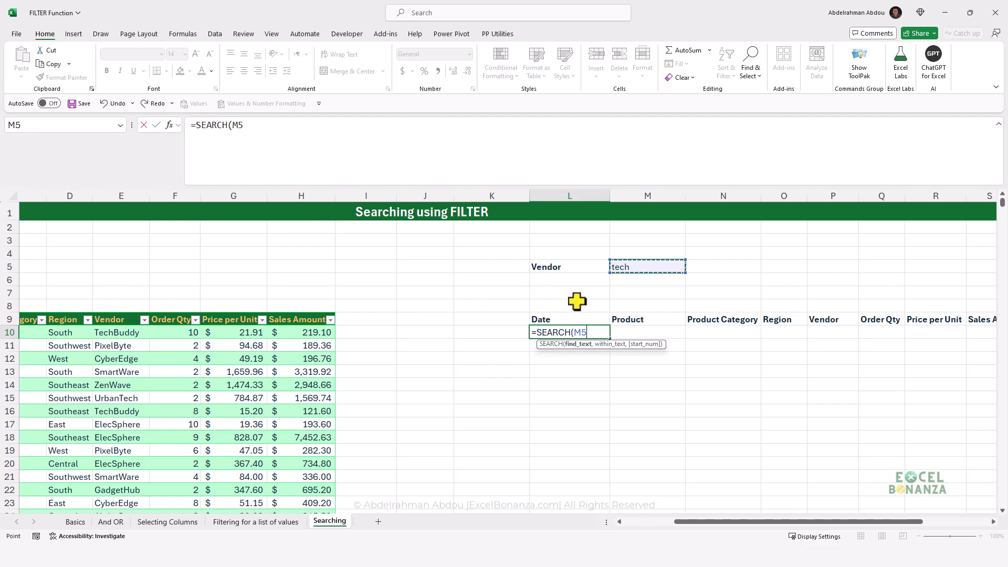
{"action": "type", "text": ","}
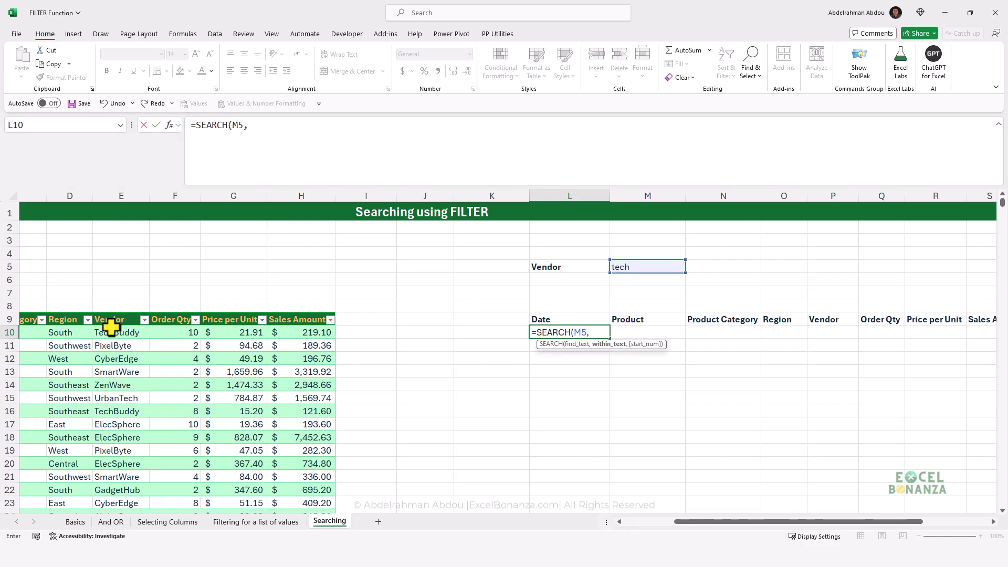
{"action": "left_click", "coordinate": [118, 310]}
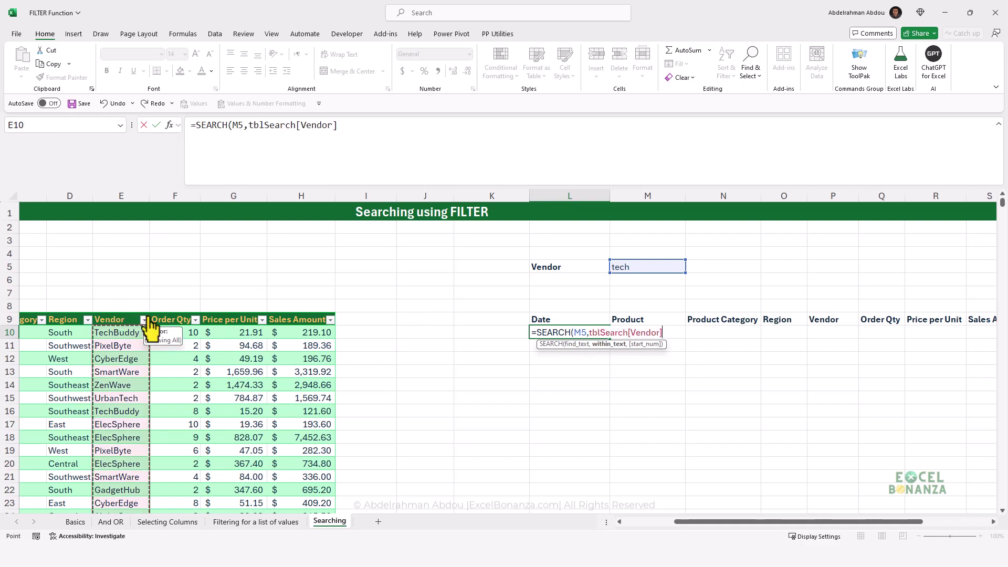
{"action": "type", "text": ")"}
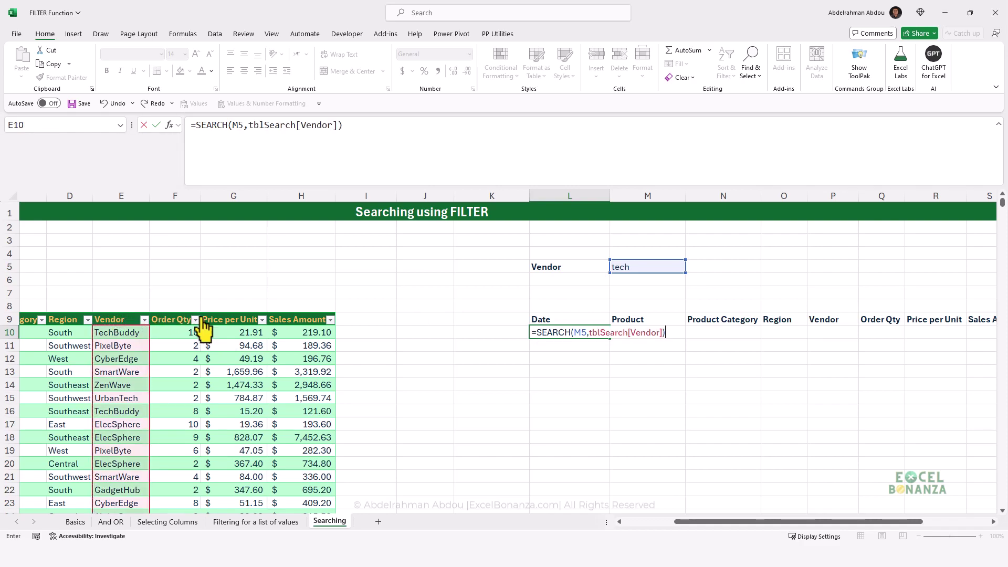
{"action": "key", "text": "ctrl+Return"}
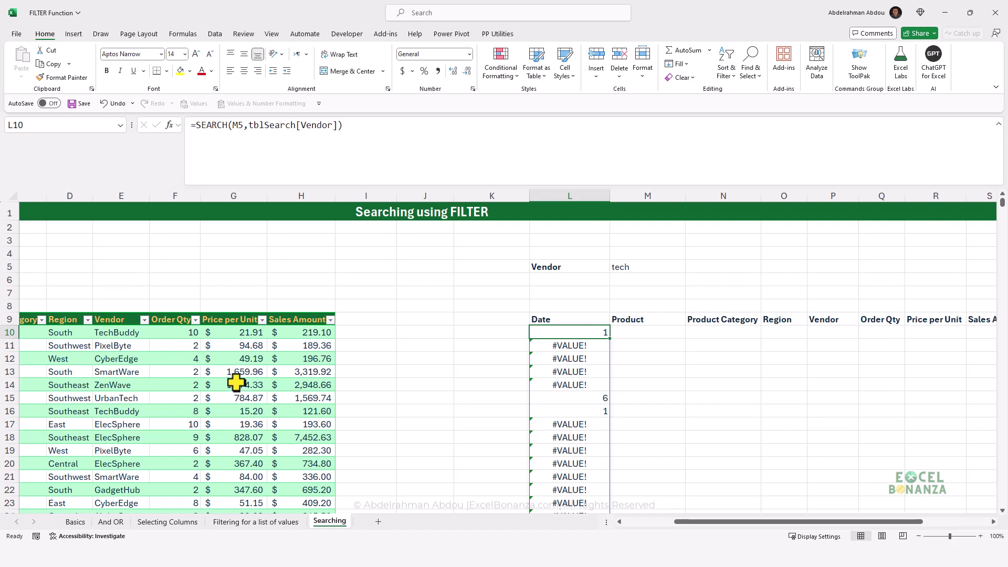
Examine the SEARCH results in L15, L10 and L11 against the vendor names in the table.
{"action": "left_click", "coordinate": [571, 400]}
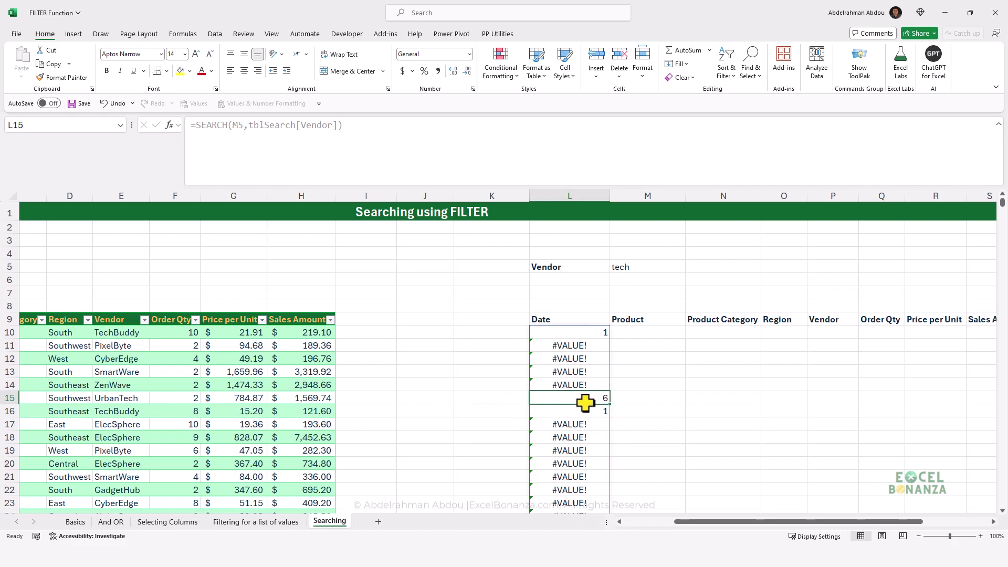
{"action": "left_click", "coordinate": [578, 333]}
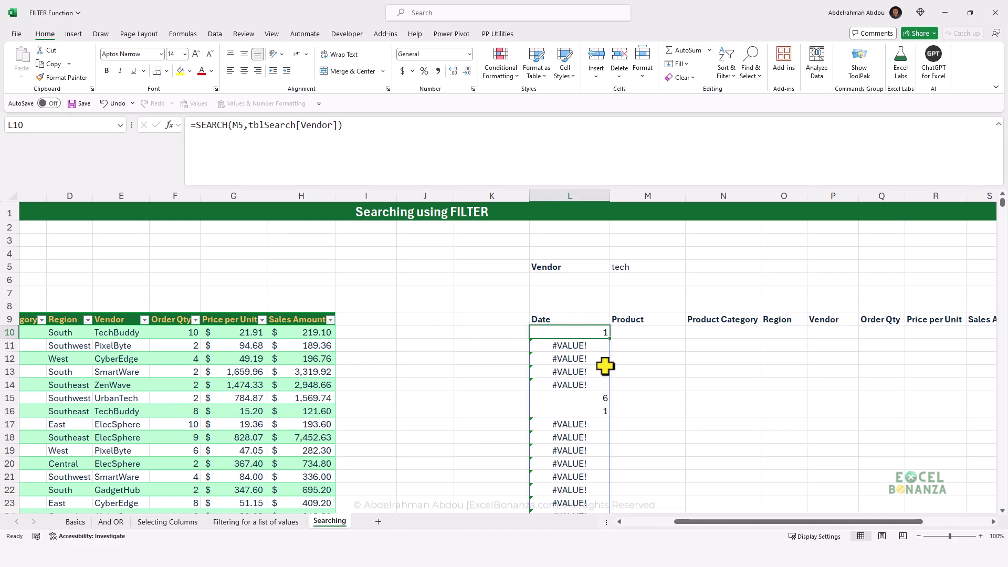
{"action": "left_click", "coordinate": [570, 347]}
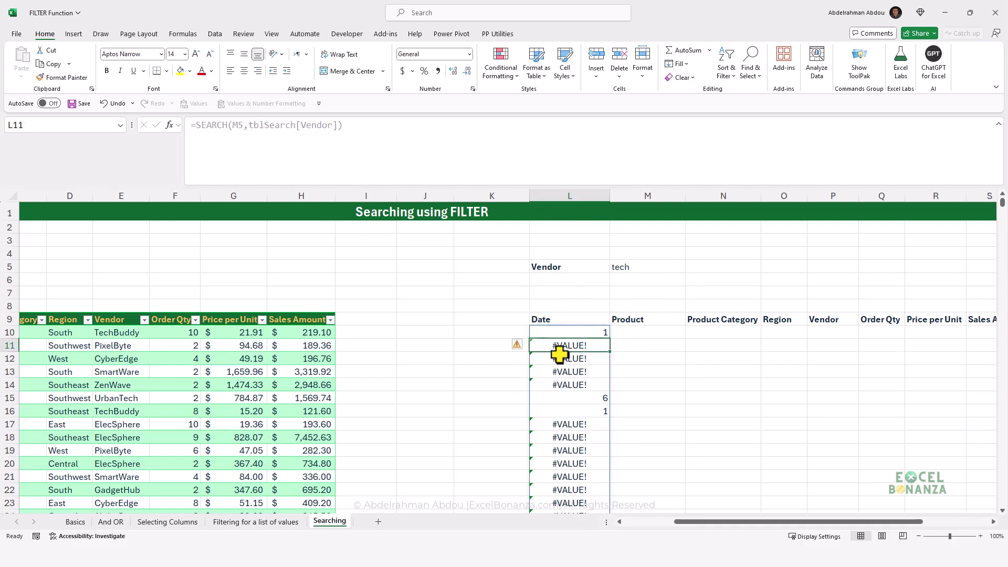
Wrap the L10 formula in ISNUMBER, giving =ISNUMBER(SEARCH(M5,tblSearch[Vendor])), and check the results in L10 and L11.
{"action": "left_click", "coordinate": [558, 333]}
{"action": "left_click", "coordinate": [220, 164]}
{"action": "type", "text": "isnumber"}
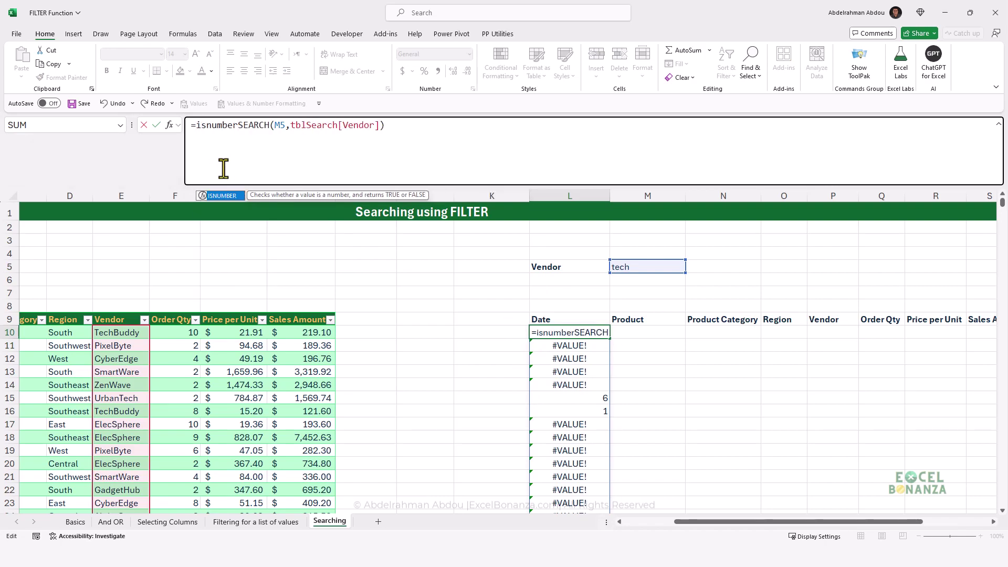
{"action": "key", "text": "Tab"}
{"action": "left_click", "coordinate": [402, 128]}
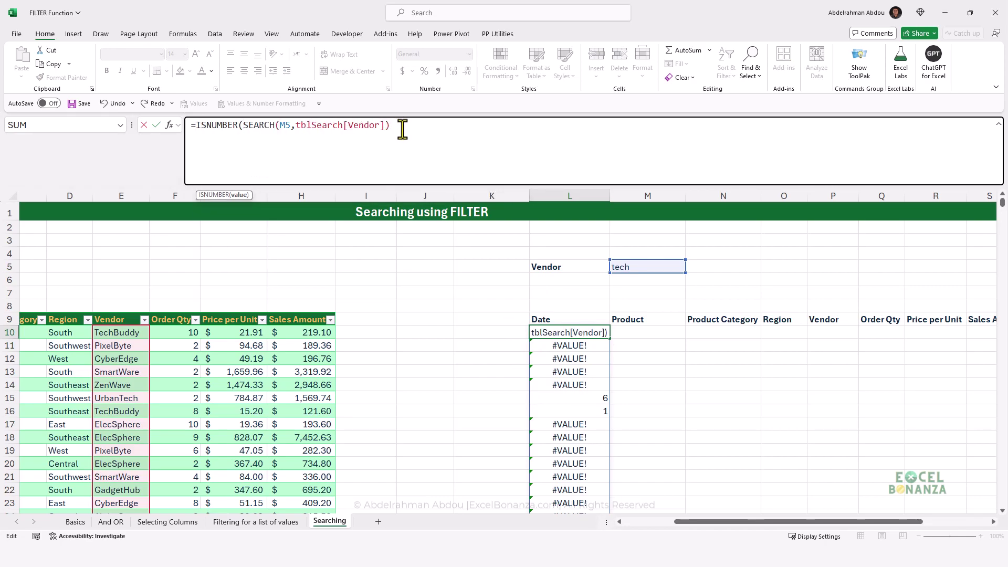
{"action": "type", "text": ")"}
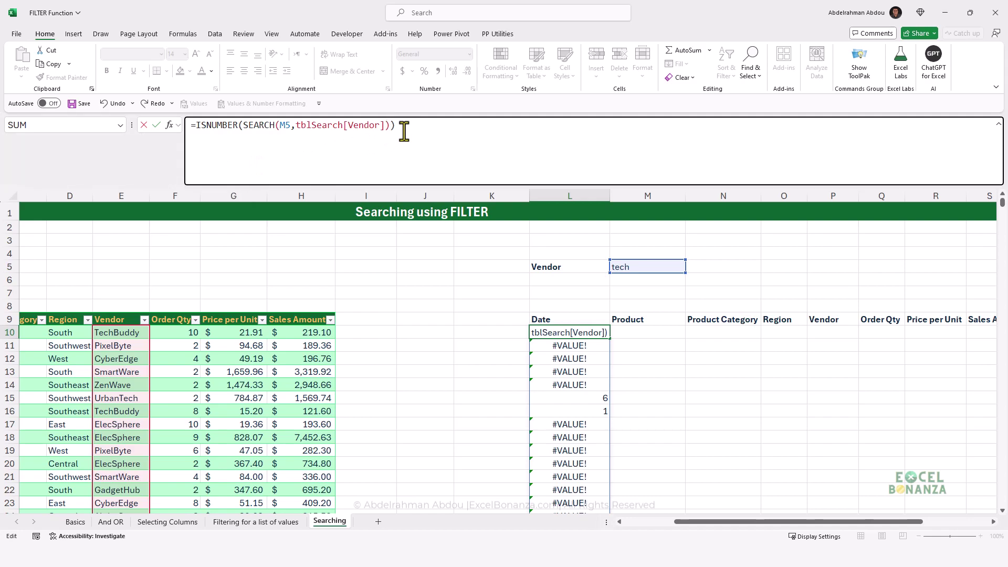
{"action": "key", "text": "Return"}
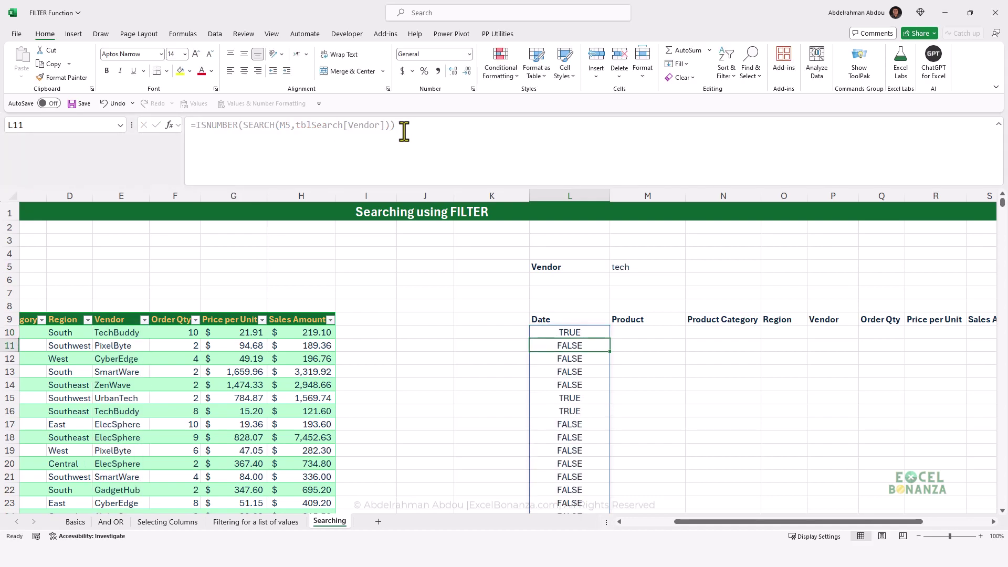
{"action": "left_click", "coordinate": [567, 333]}
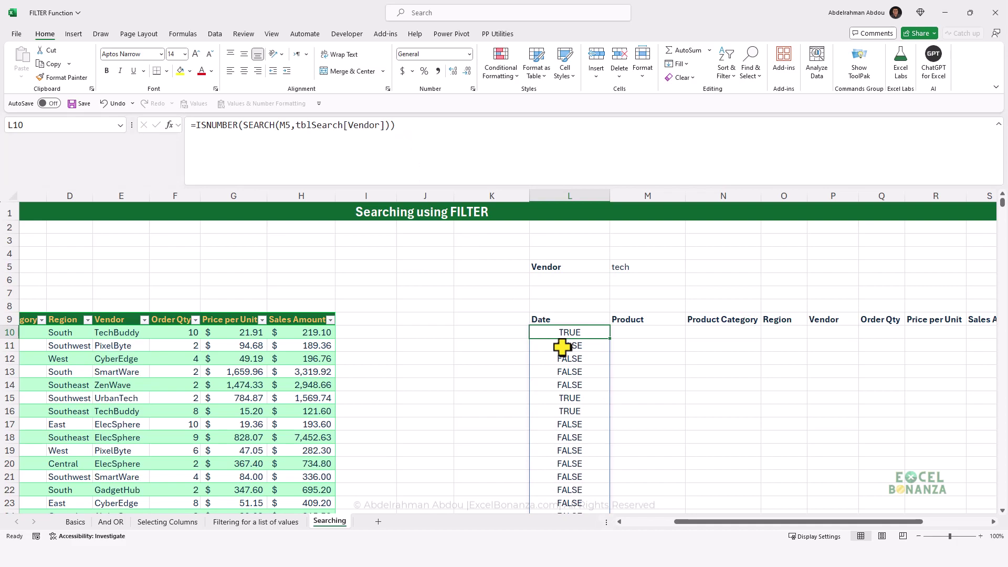
{"action": "left_click", "coordinate": [562, 348]}
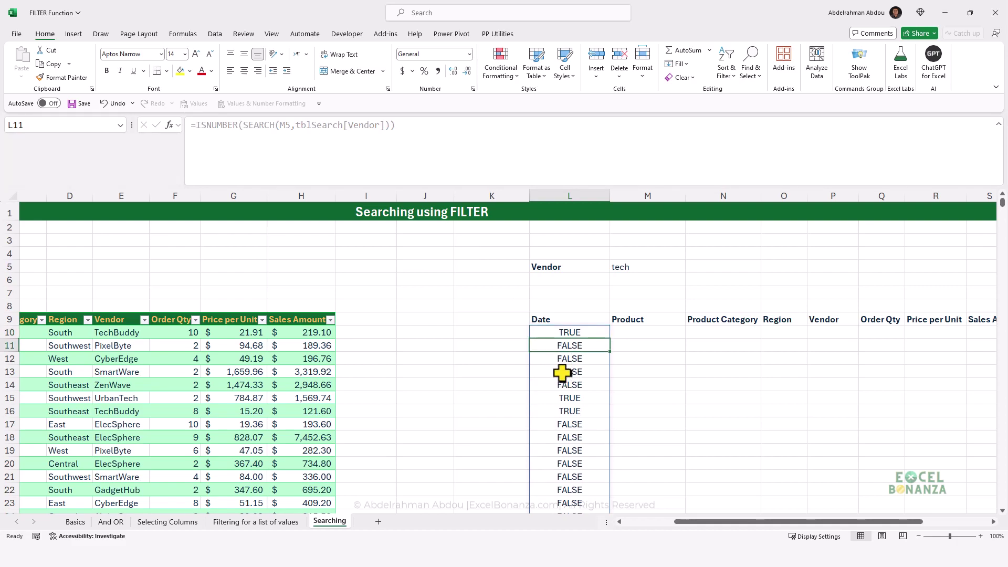
Wrap the L10 formula in FILTER, giving =FILTER(tblSearch,ISNUMBER(SEARCH(M5,tblSearch[Vendor]))).
{"action": "left_click", "coordinate": [558, 334]}
{"action": "left_click", "coordinate": [189, 125]}
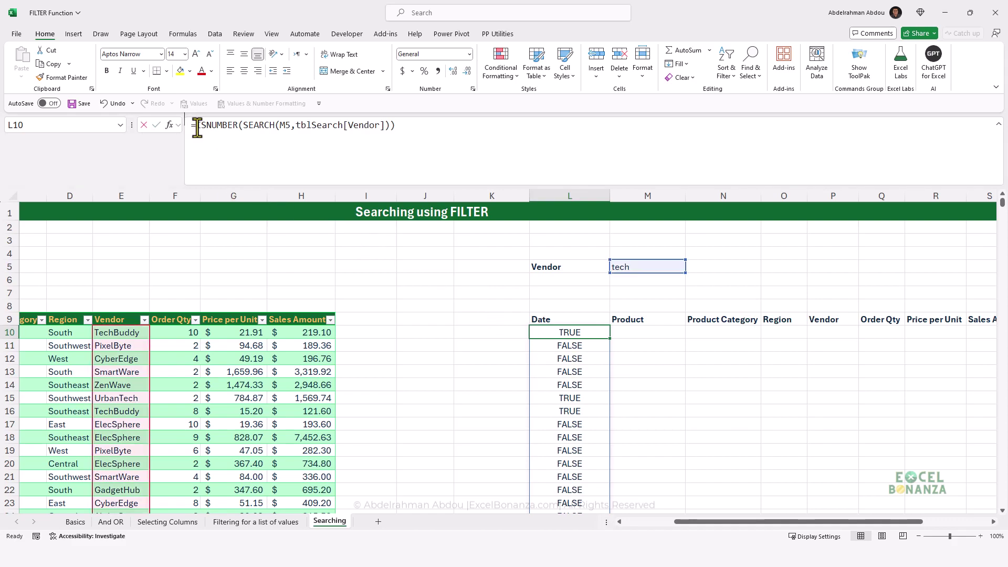
{"action": "type", "text": "filter"}
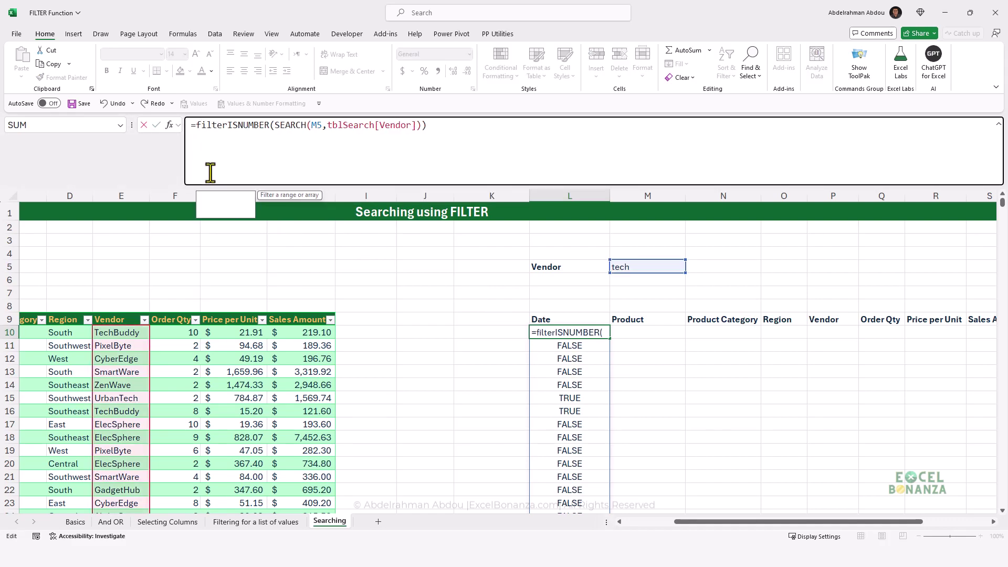
{"action": "key", "text": "Tab"}
{"action": "type", "text": "tbl"}
{"action": "key", "text": "Tab"}
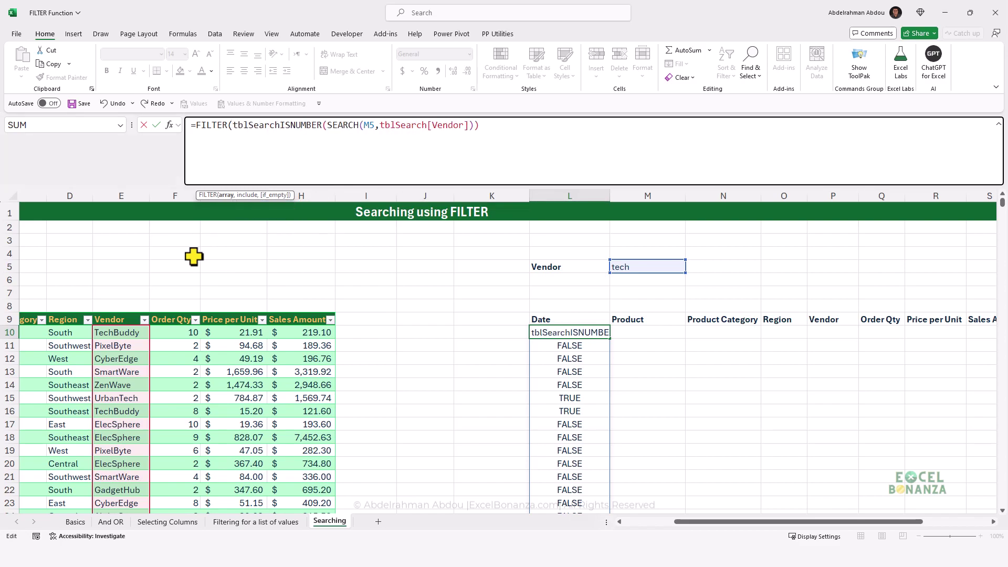
{"action": "type", "text": ","}
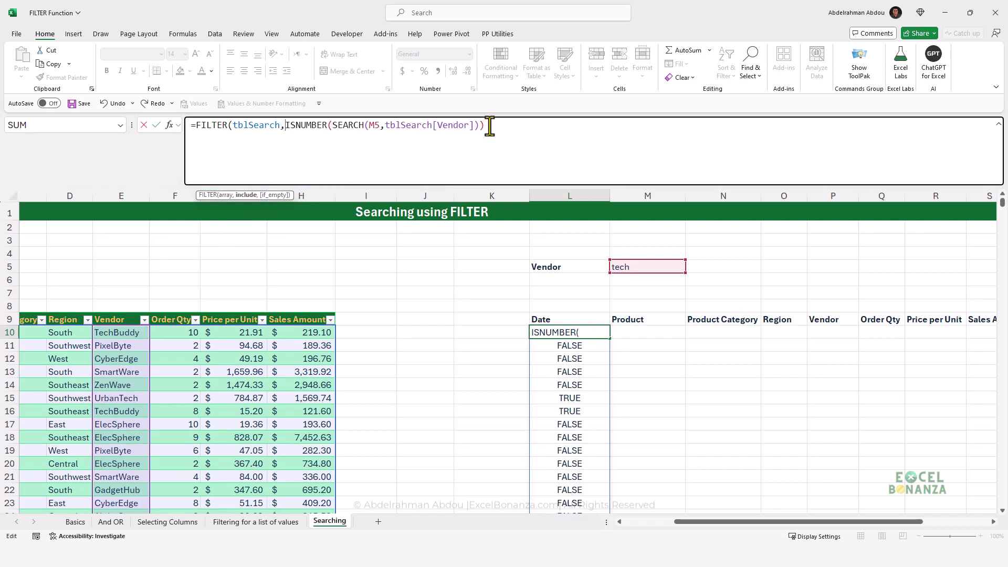
{"action": "left_click_drag", "start_coordinate": [284, 129], "coordinate": [479, 131]}
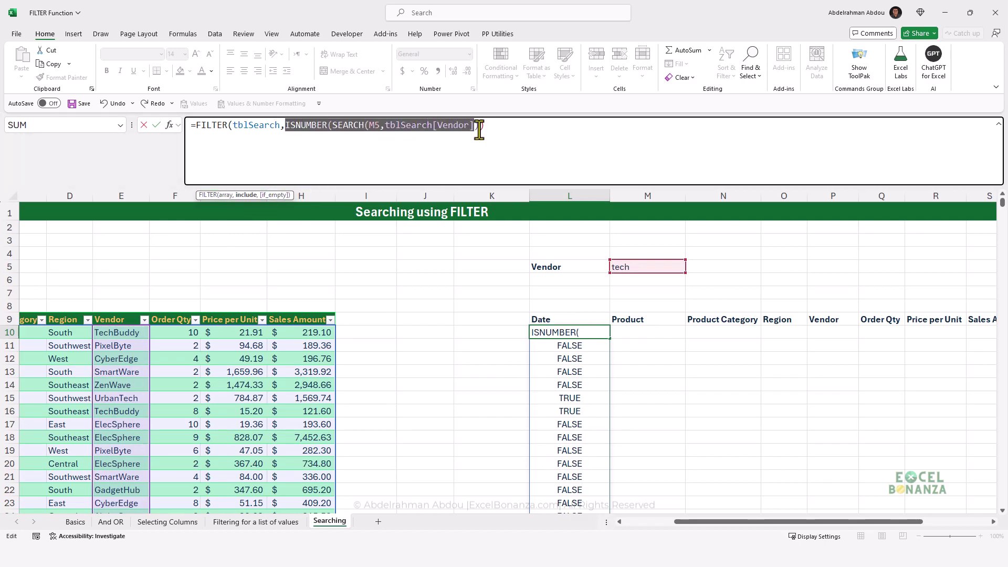
{"action": "left_click", "coordinate": [495, 129]}
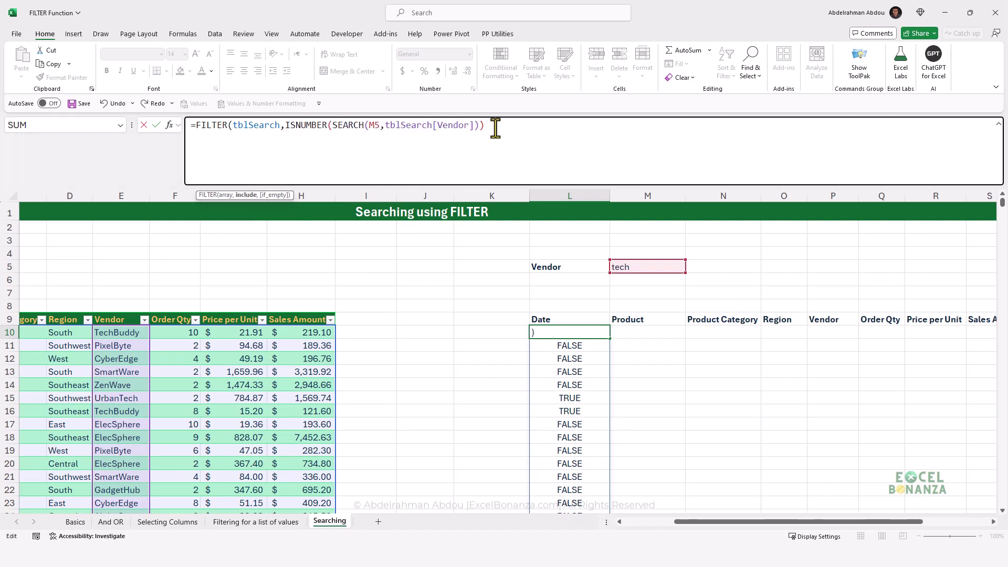
{"action": "type", "text": ")"}
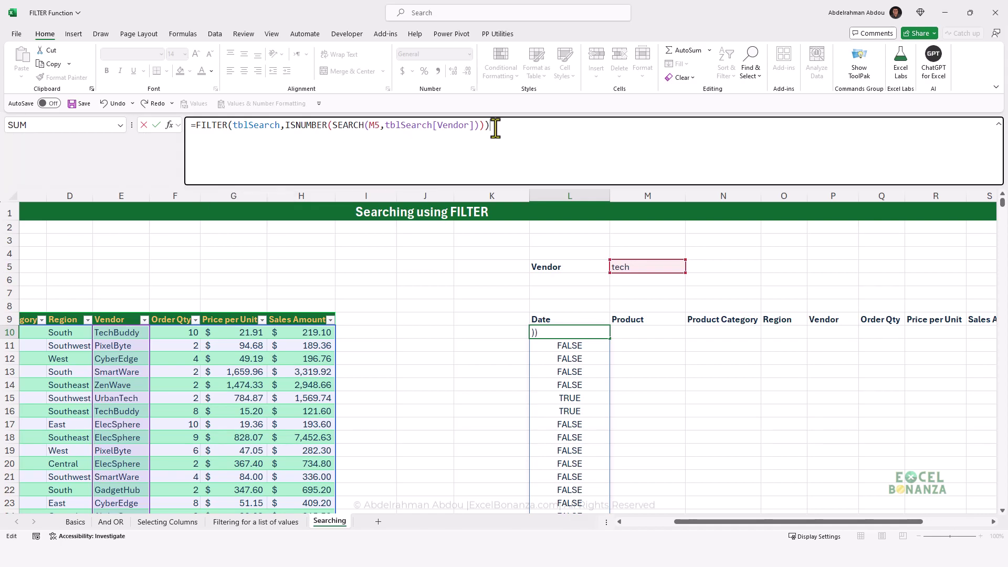
{"action": "key", "text": "Return"}
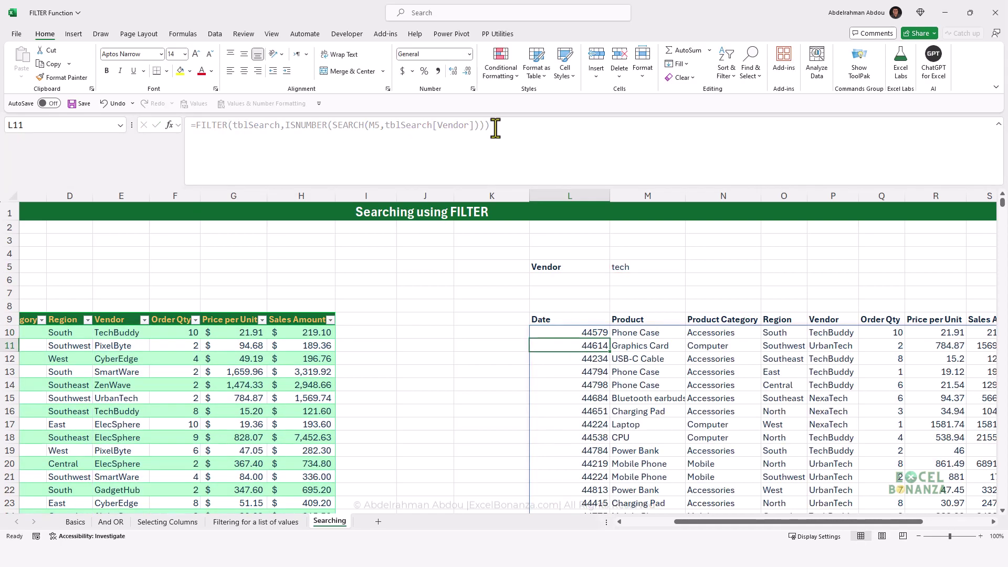
Compare the vendors in column P of the filtered results with the search text in M5.
{"action": "left_click_drag", "start_coordinate": [696, 521], "coordinate": [733, 521]}
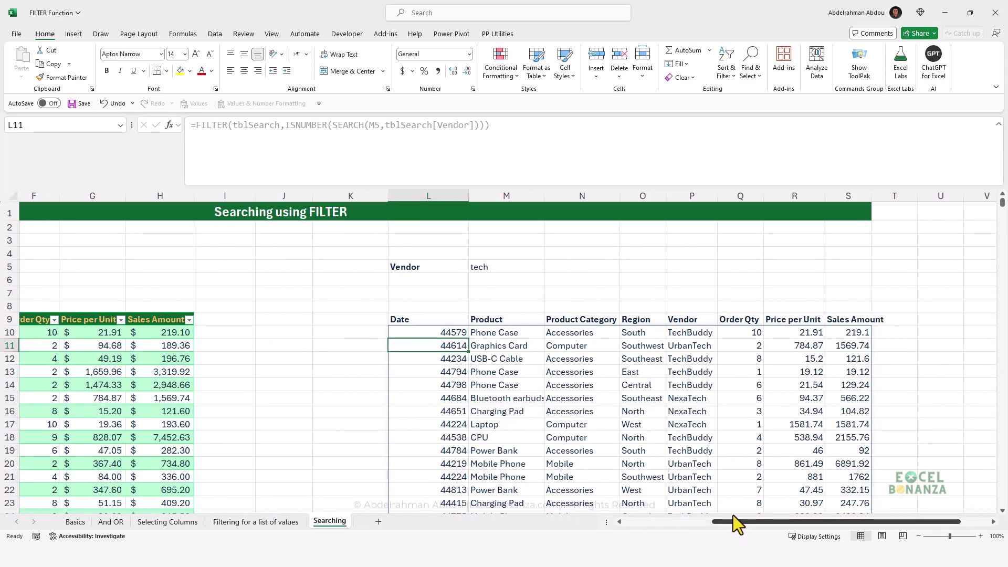
{"action": "left_click", "coordinate": [692, 333]}
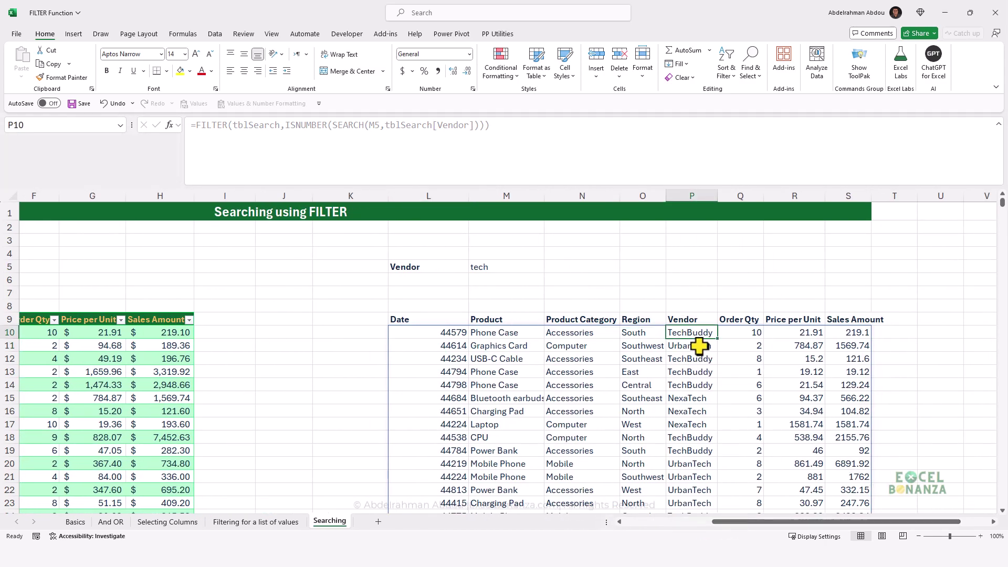
{"action": "left_click", "coordinate": [486, 267]}
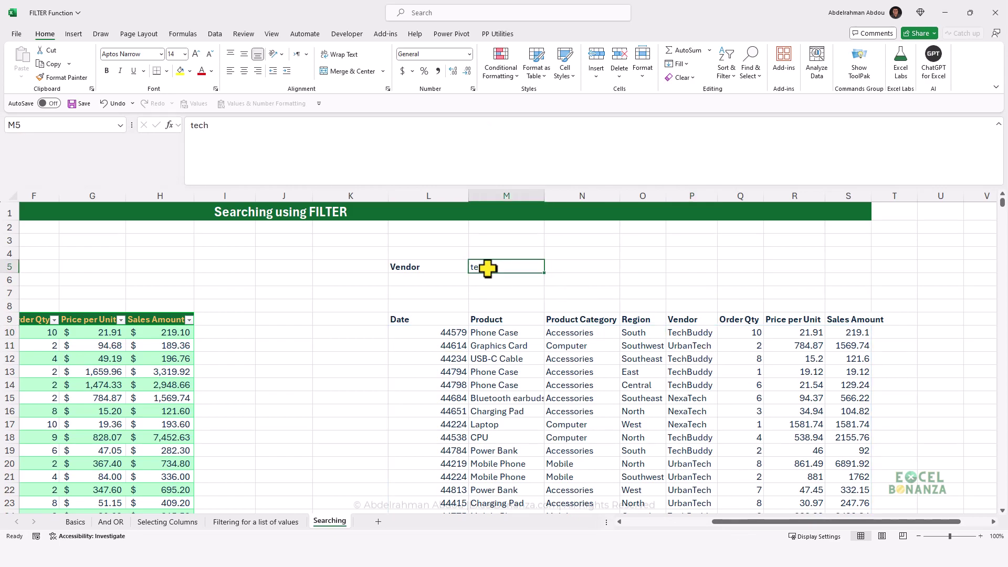
{"action": "scroll", "coordinate": [701, 386], "scroll_direction": "down", "scroll_amount": 7}
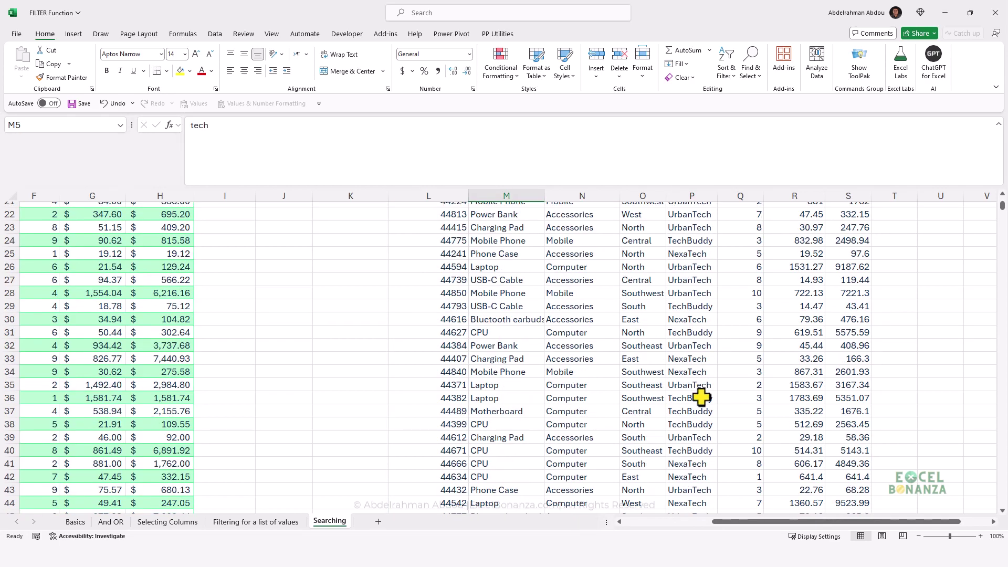
{"action": "left_click", "coordinate": [696, 361]}
{"action": "left_click", "coordinate": [692, 241]}
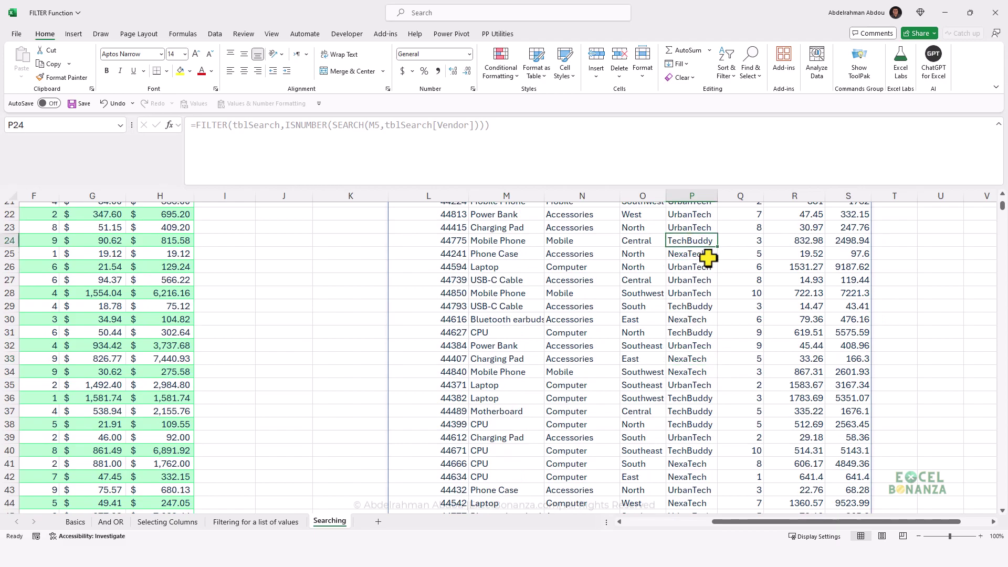
{"action": "left_click", "coordinate": [694, 254]}
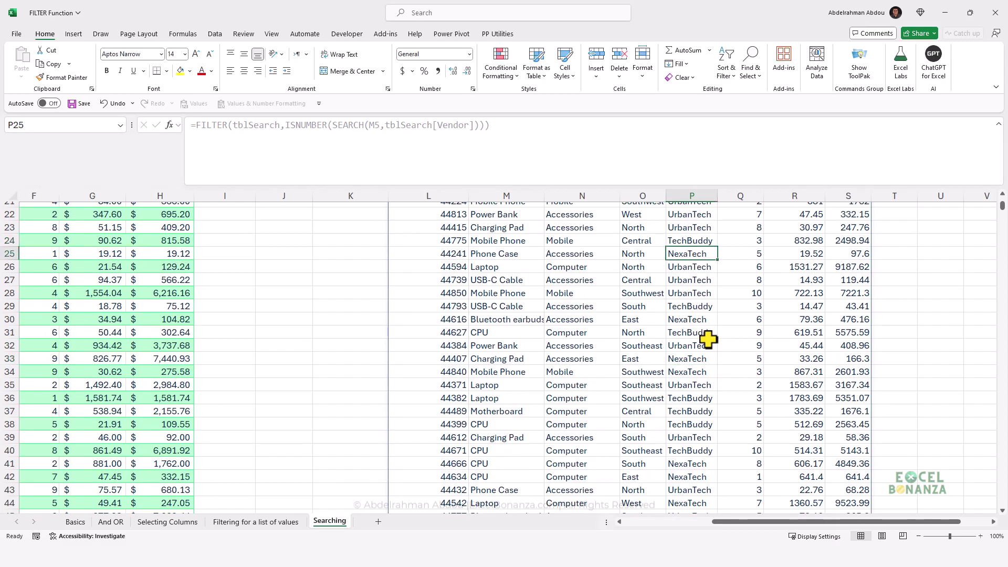
Replace the vendor search text in M5 with excel, keeping M5 selected.
{"action": "scroll", "coordinate": [712, 344], "scroll_direction": "down", "scroll_amount": 6}
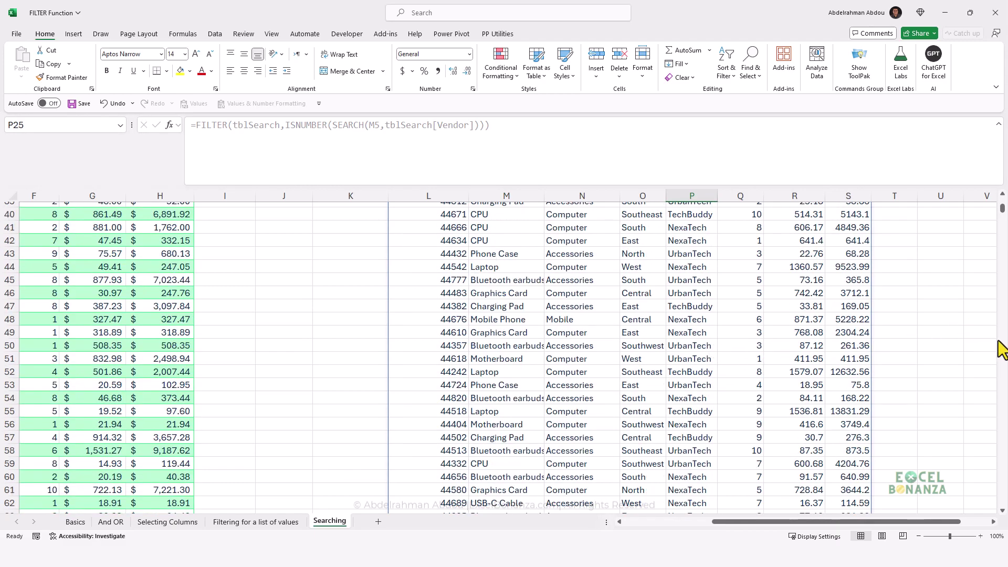
{"action": "left_click_drag", "start_coordinate": [1003, 211], "coordinate": [1003, 200]}
{"action": "left_click", "coordinate": [493, 266]}
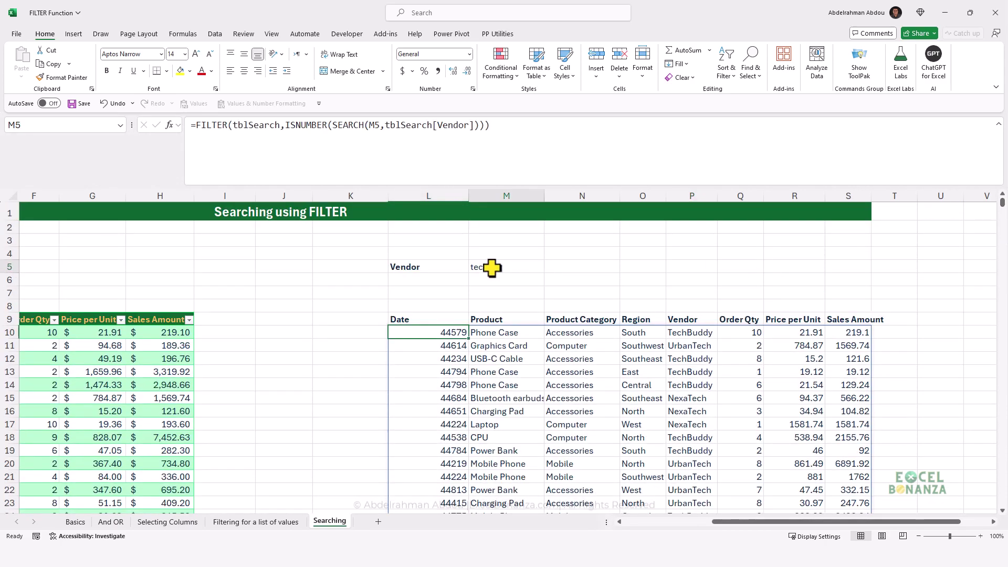
{"action": "key", "text": "Caps_Lock"}
{"action": "key", "text": "Caps_Lock"}
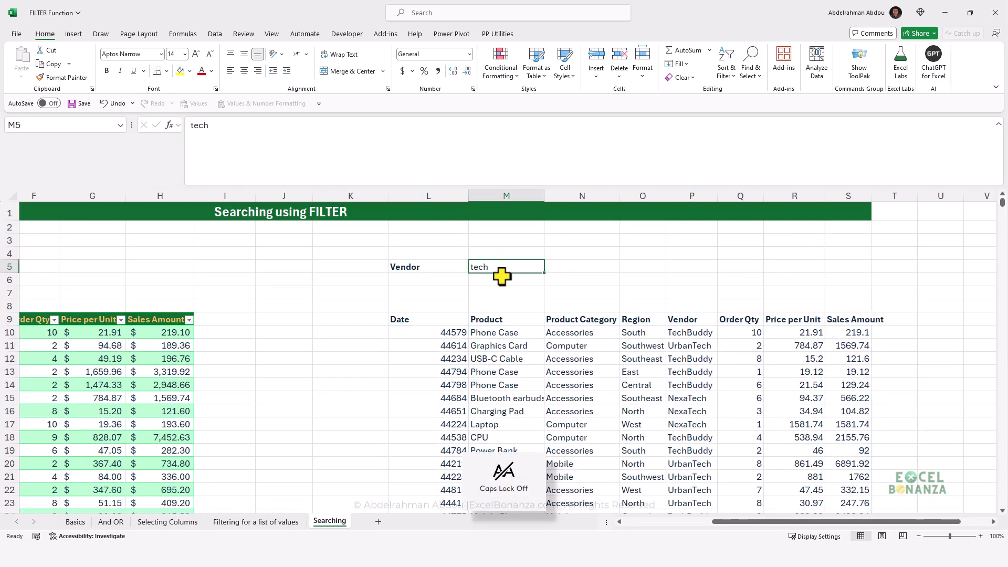
{"action": "type", "text": "excel"}
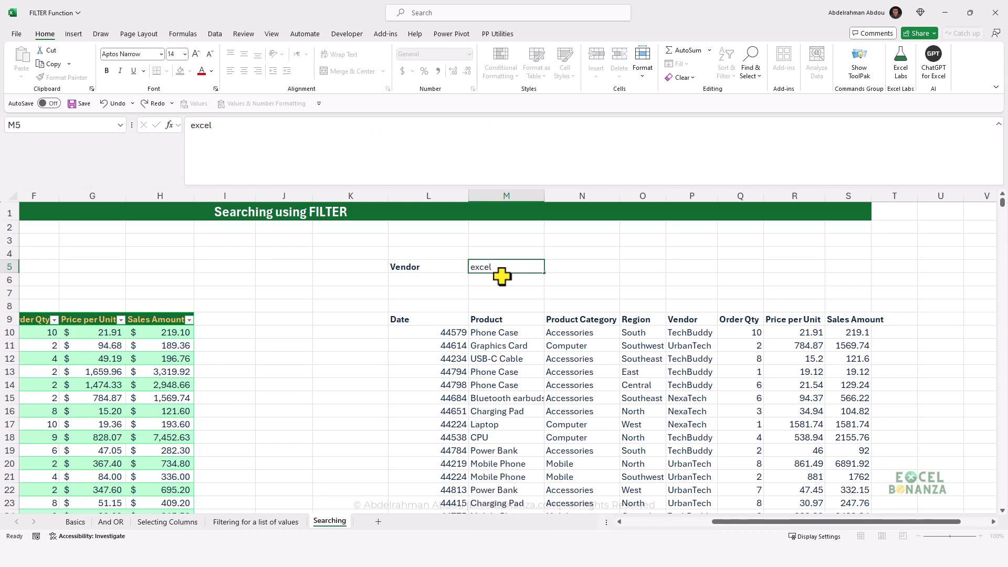
{"action": "key", "text": "ctrl+Return"}
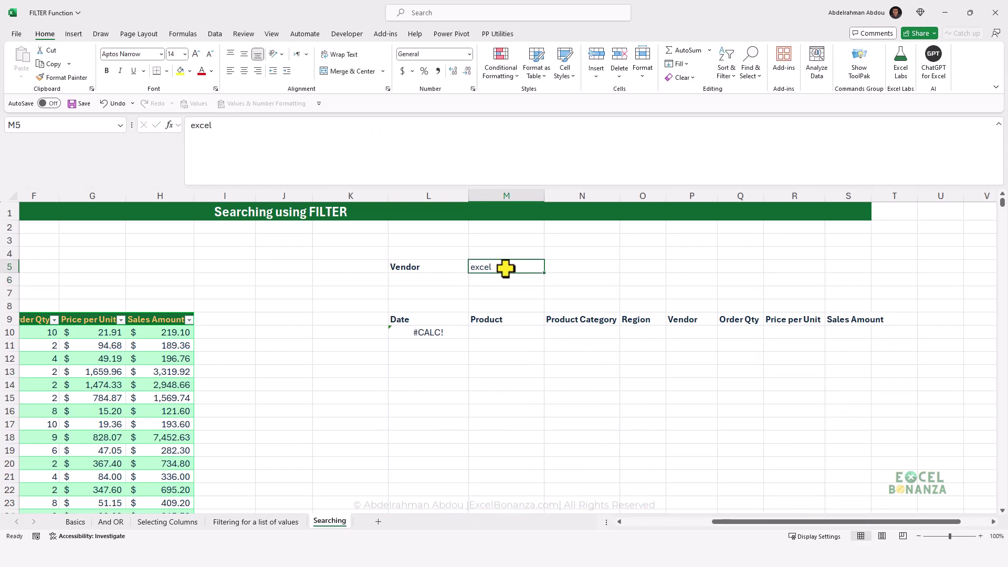
Add "No Result" as the if_empty argument of the FILTER formula in L10, then reselect L10.
{"action": "left_click", "coordinate": [430, 332]}
{"action": "left_click", "coordinate": [485, 128]}
{"action": "left_click", "coordinate": [485, 128]}
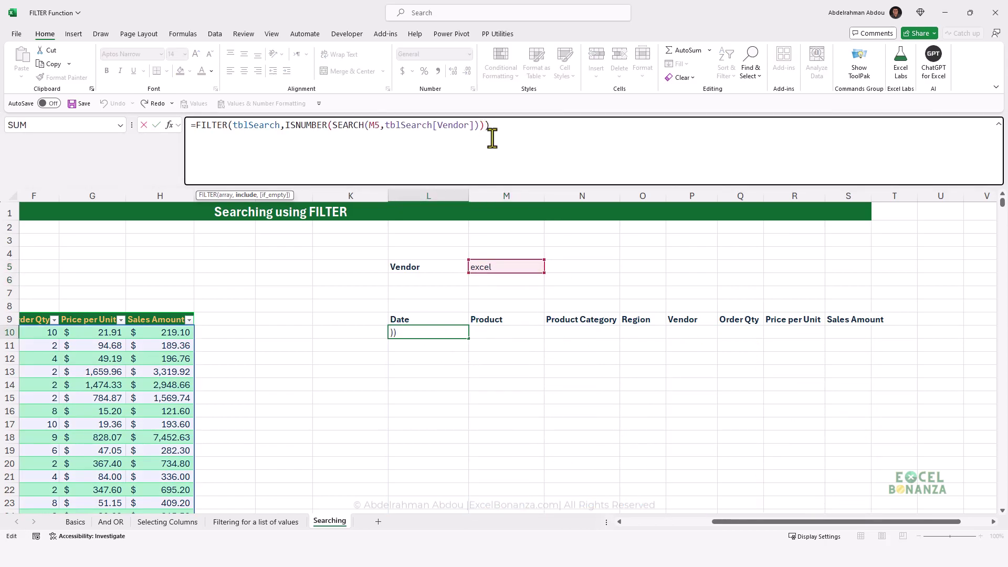
{"action": "type", "text": ",\""}
{"action": "key", "text": "Caps_Lock"}
{"action": "type", "text": "No Result"}
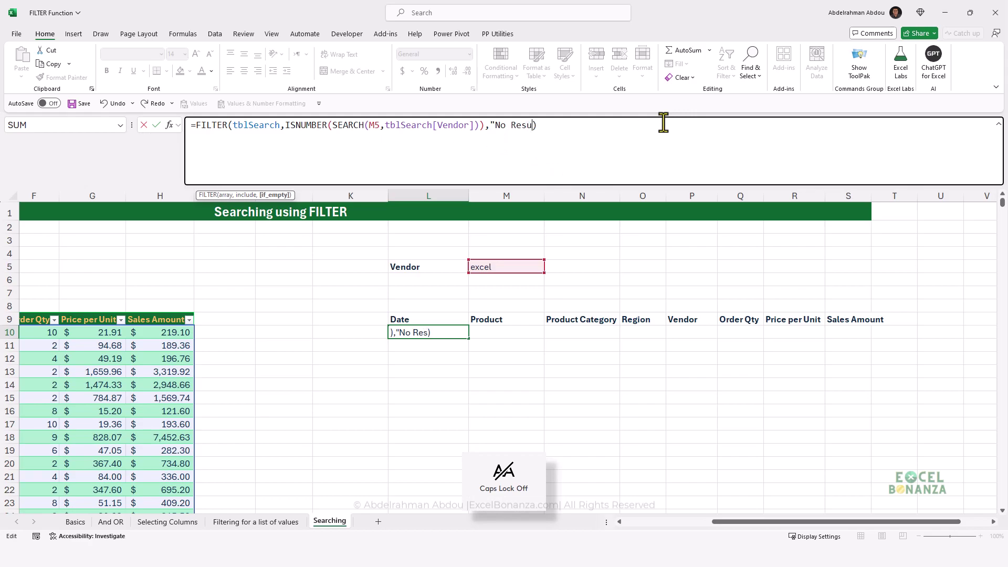
{"action": "type", "text": "\""}
{"action": "key", "text": "Return"}
{"action": "left_click", "coordinate": [415, 332]}
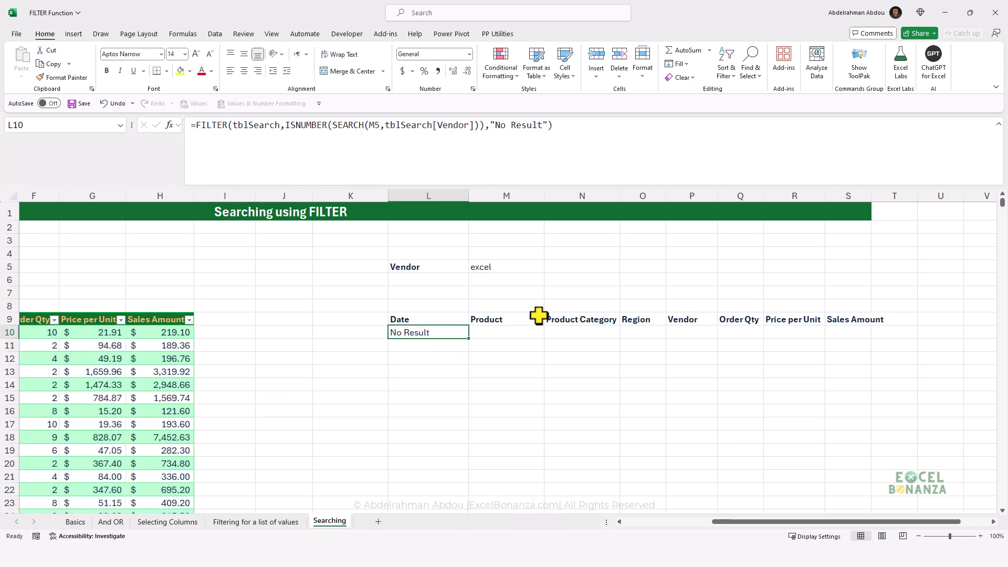